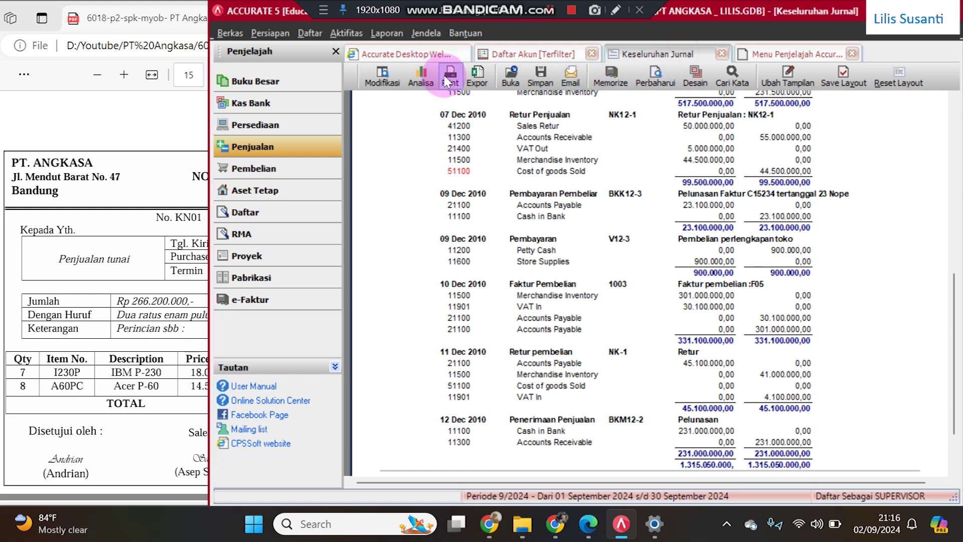
# Refresh the Keseluruhan Jurnal report and check the journal entries at its end.
pyautogui.click(655, 75)
pyautogui.scroll(-15, 670, 256)
pyautogui.scroll(-3, 670, 256)
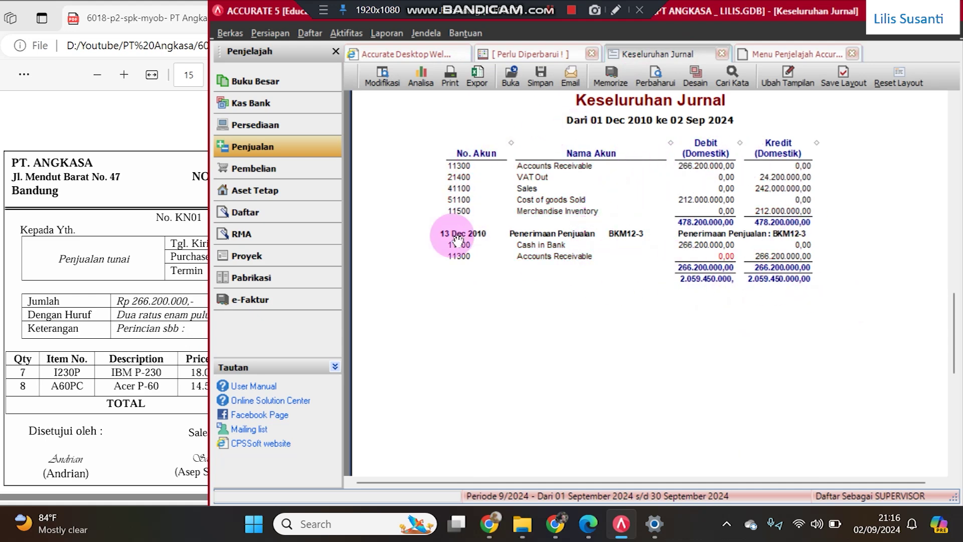
# Switch to the PDF and read Dokumen Transaksi No. 14, the Bukti Penerimaan Kas from Trans Computer.
pyautogui.click(70, 240)
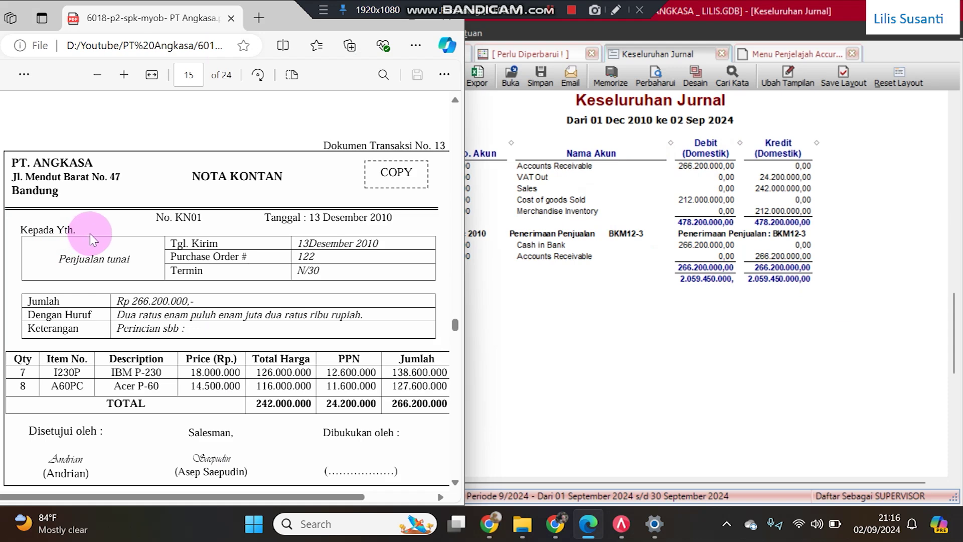
pyautogui.scroll(-8, 93, 240)
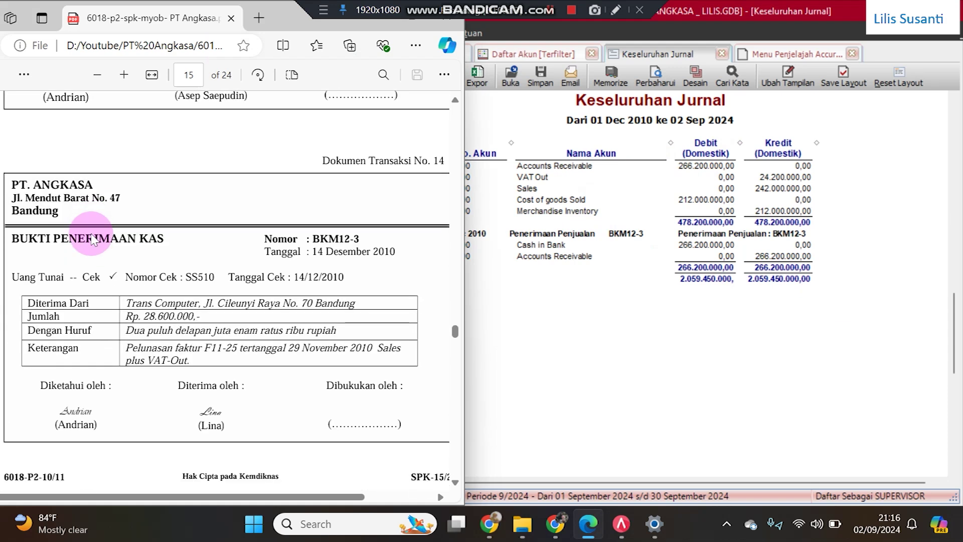
pyautogui.scroll(2, 93, 239)
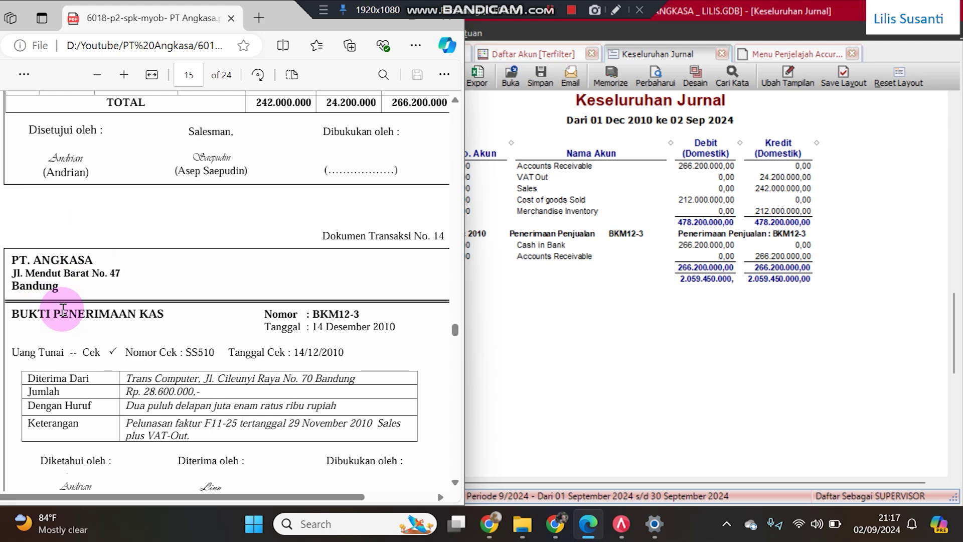
pyautogui.scroll(-2, 71, 321)
pyautogui.scroll(2, 78, 326)
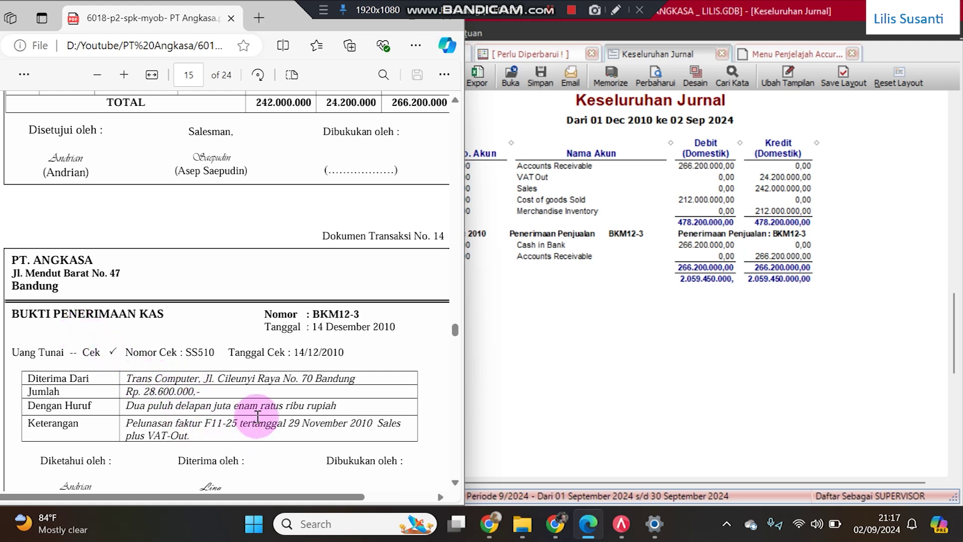
# Create a Penerimaan Penjualan in Accurate received from Trans Computer, with the payment date 14/12/2010 from the PDF document.
pyautogui.click(594, 416)
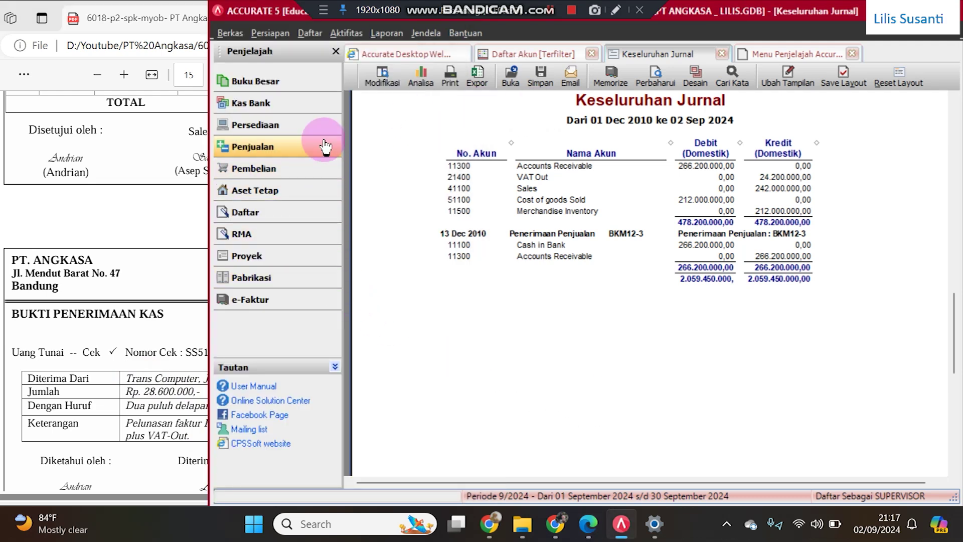
pyautogui.click(286, 154)
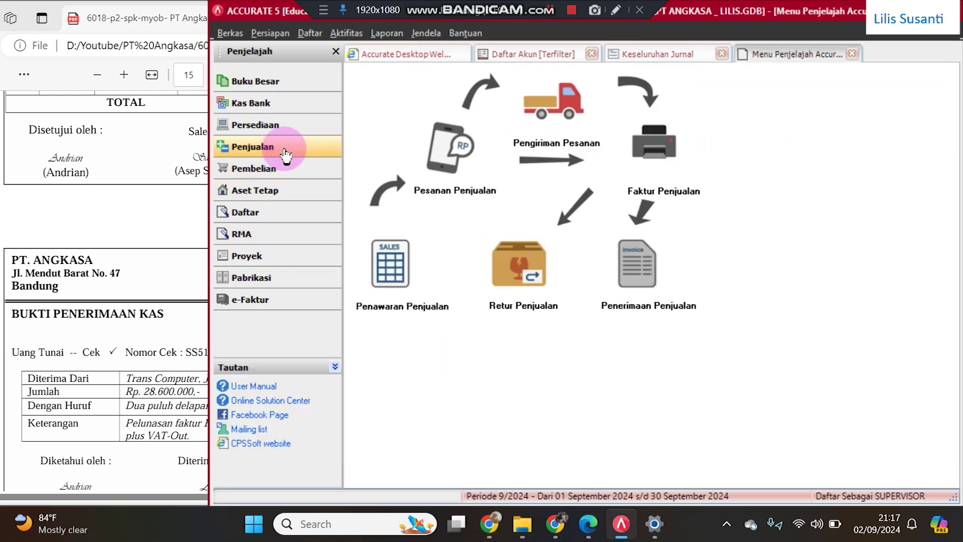
pyautogui.click(647, 260)
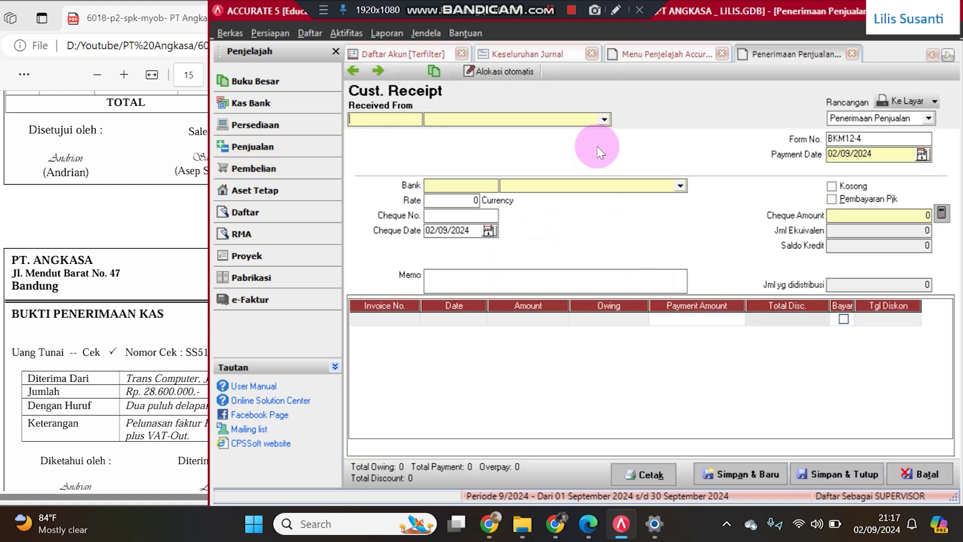
pyautogui.click(605, 120)
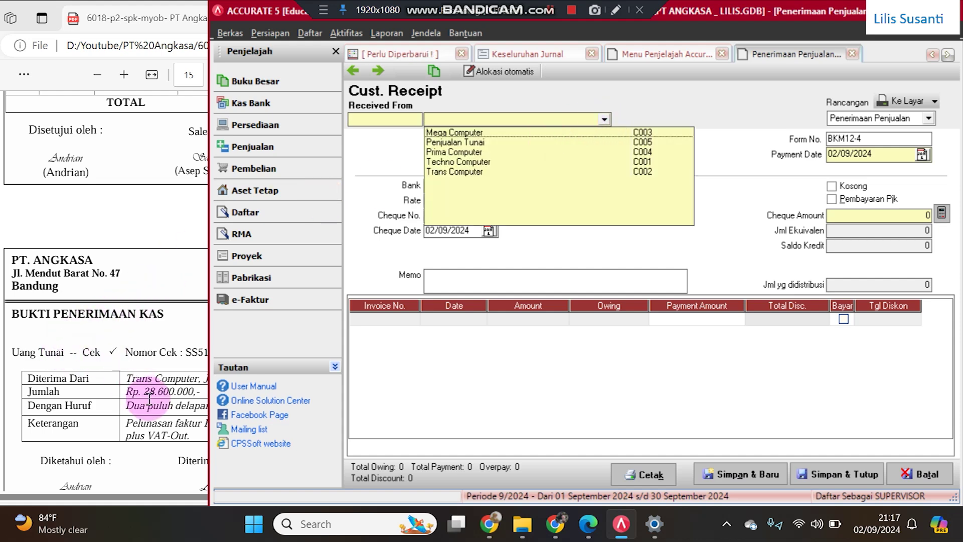
pyautogui.click(471, 173)
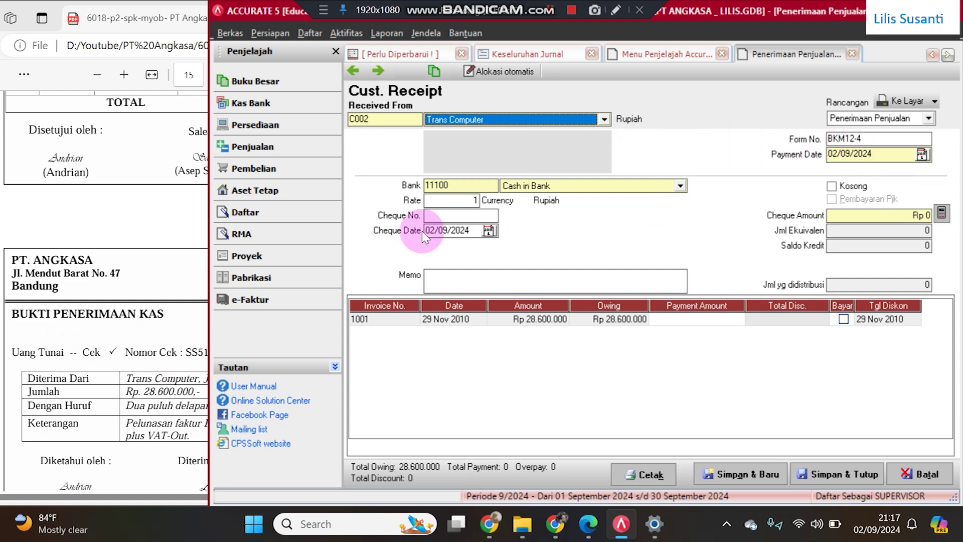
pyautogui.click(185, 282)
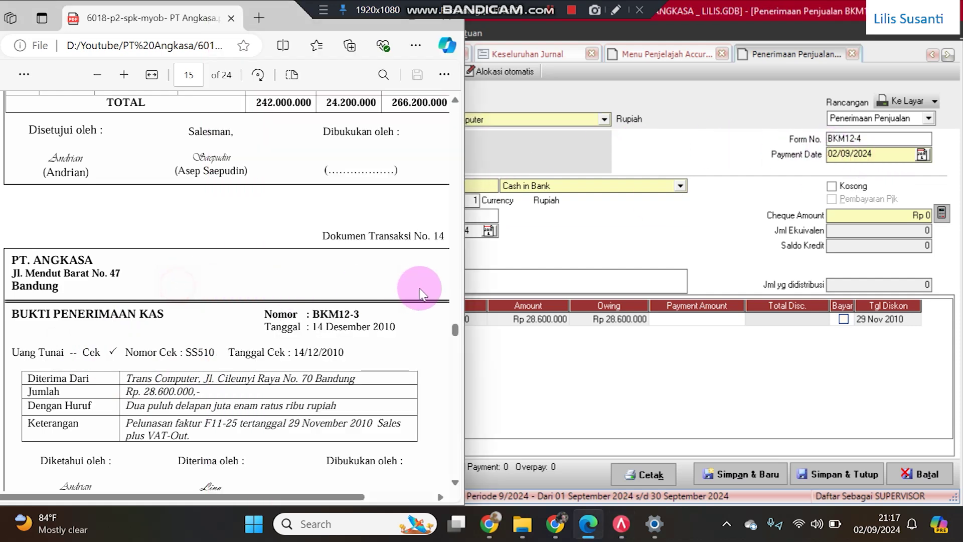
pyautogui.click(889, 156)
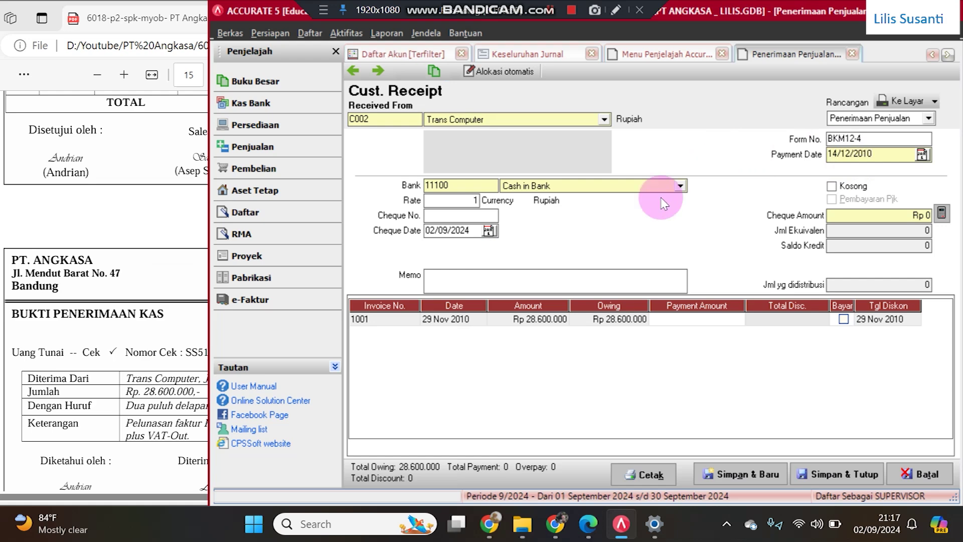
# Set the receipt's form number to BKM12-3, matching the number on the PDF document.
pyautogui.click(185, 335)
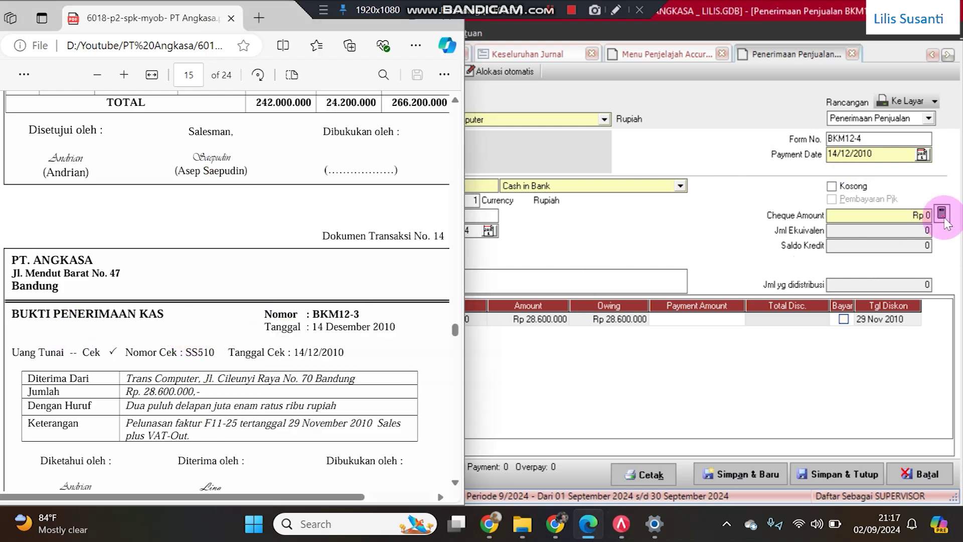
pyautogui.click(871, 143)
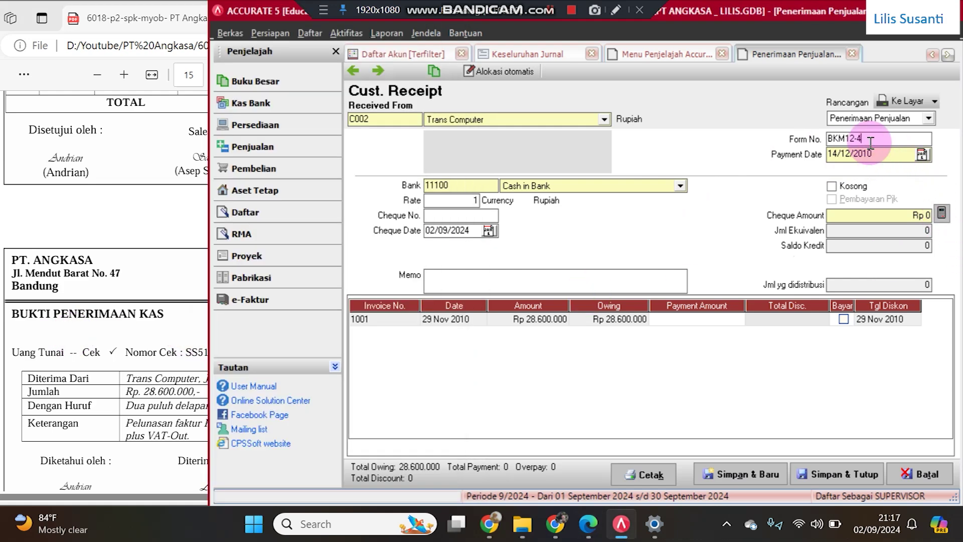
pyautogui.press('BackSpace')
pyautogui.write('3')
pyautogui.press('Tab')
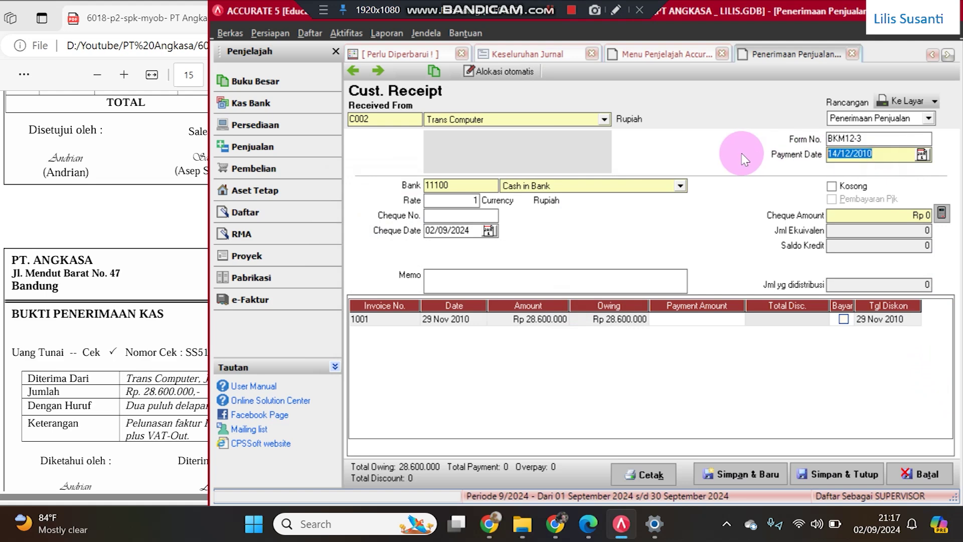
# Set the receipt's cheque date to 14/12/2010 and the cheque number to SS510 from the document.
pyautogui.click(476, 230)
pyautogui.write('14/12/2010')
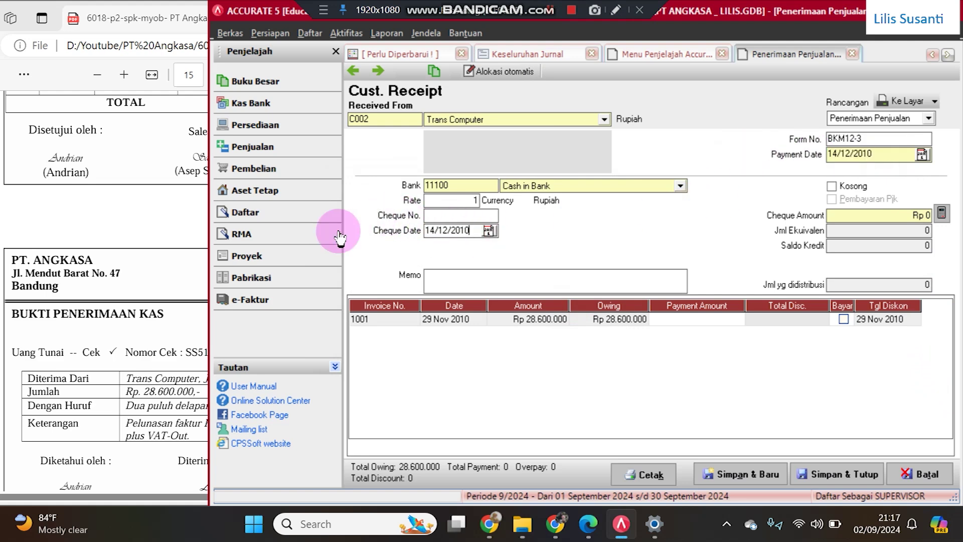
pyautogui.click(135, 394)
pyautogui.moveTo(184, 352); pyautogui.dragTo(220, 351)
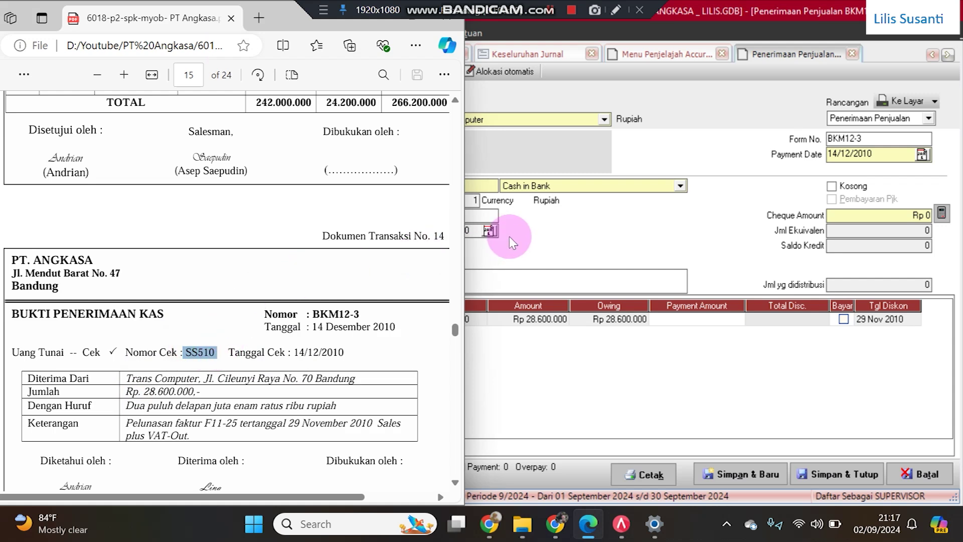
pyautogui.click(488, 216)
# Enter the memo "Pelunasan" and mark invoice 1001 as paid, filling the cheque amount with Rp 28.600.000.
pyautogui.click(458, 281)
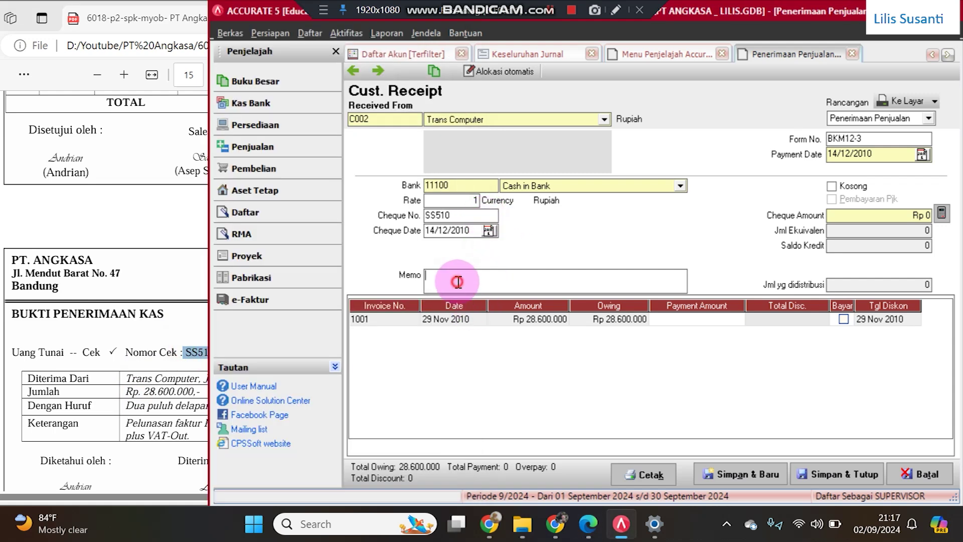
pyautogui.write('Pelunasan')
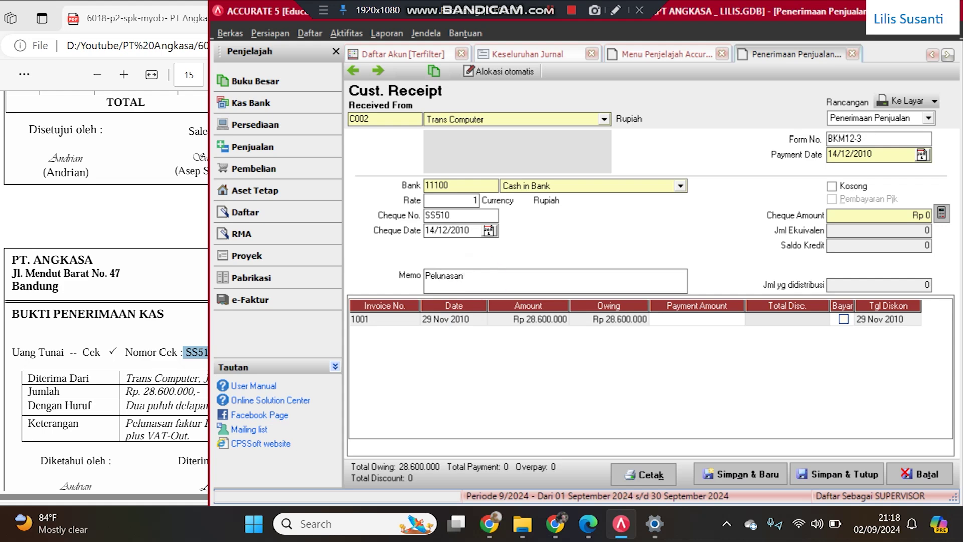
pyautogui.click(144, 435)
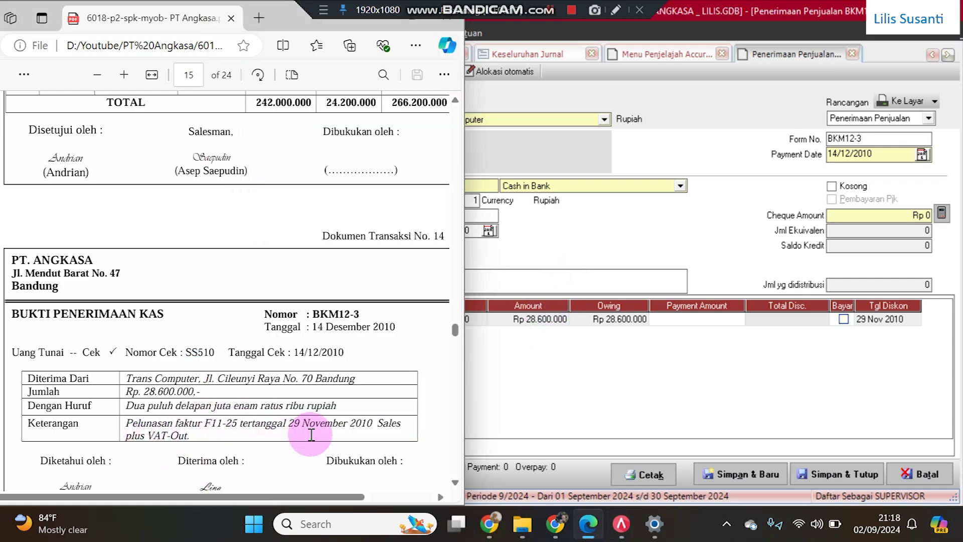
pyautogui.click(844, 319)
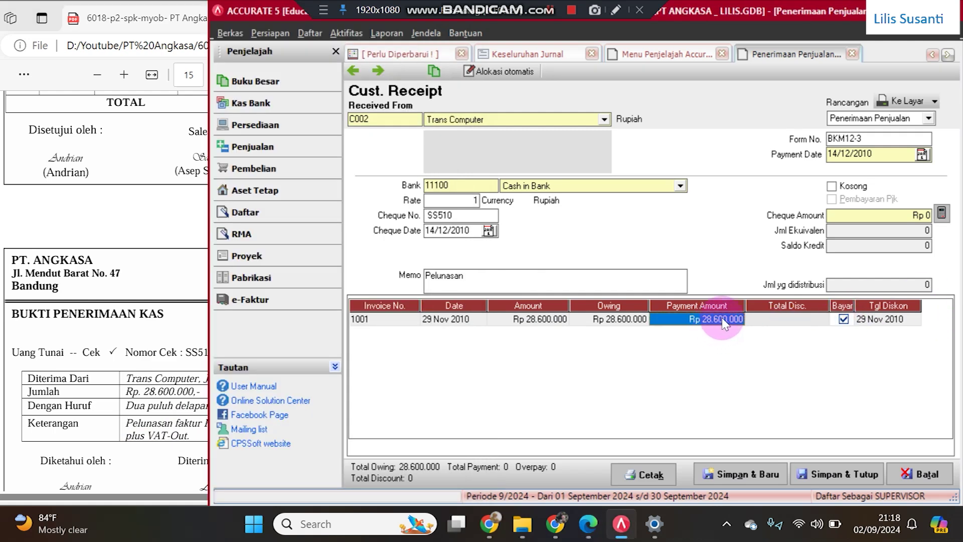
pyautogui.click(943, 213)
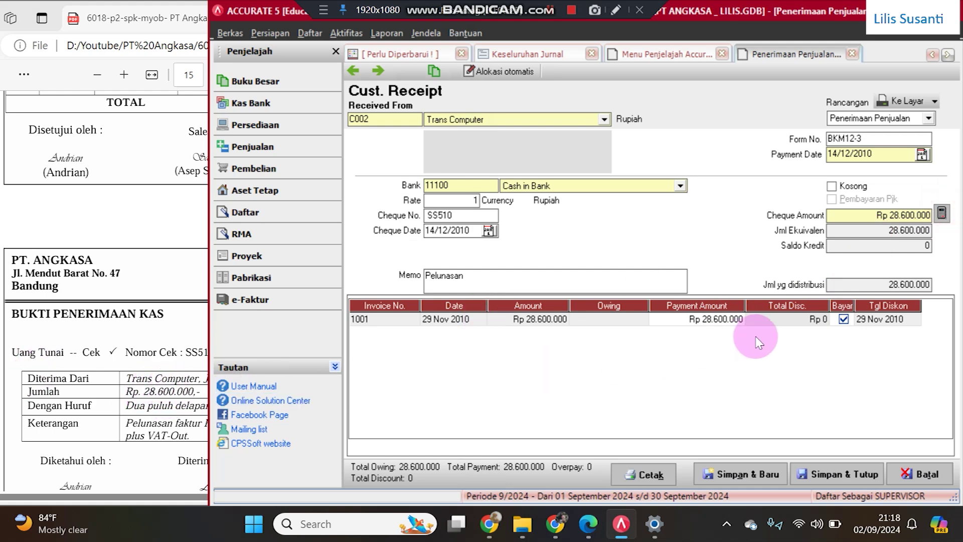
# Change the receipt's form number to BKM12-03, then save and close the receipt.
pyautogui.click(837, 481)
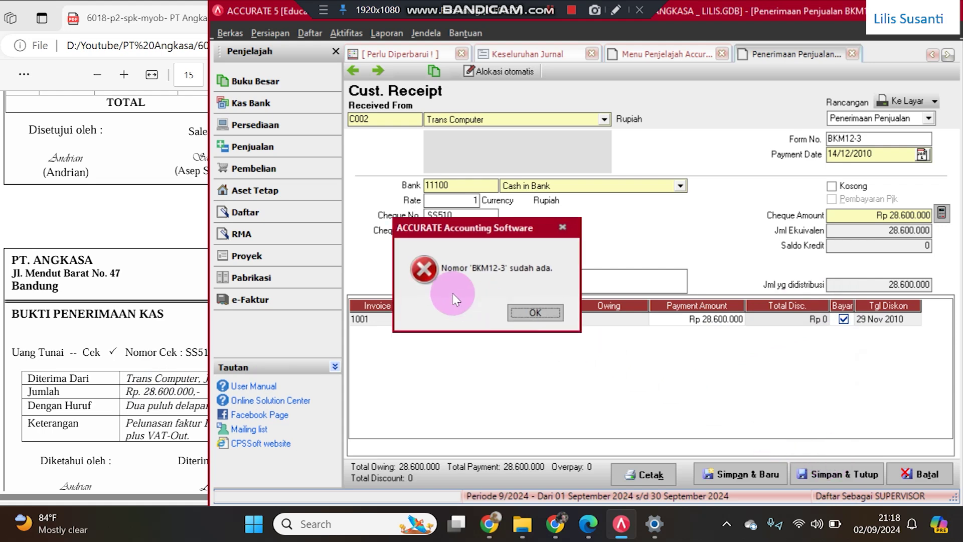
pyautogui.click(535, 313)
pyautogui.doubleClick(873, 141)
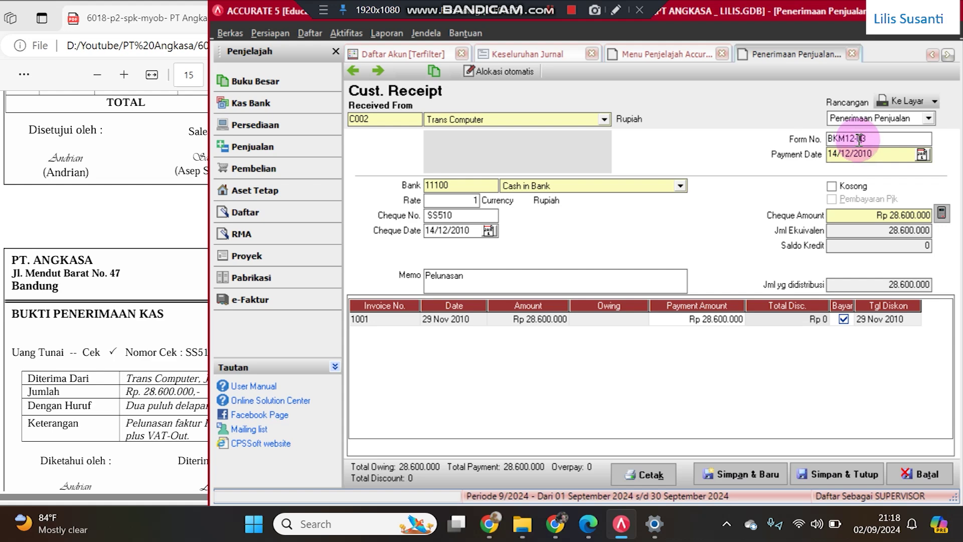
pyautogui.click(837, 478)
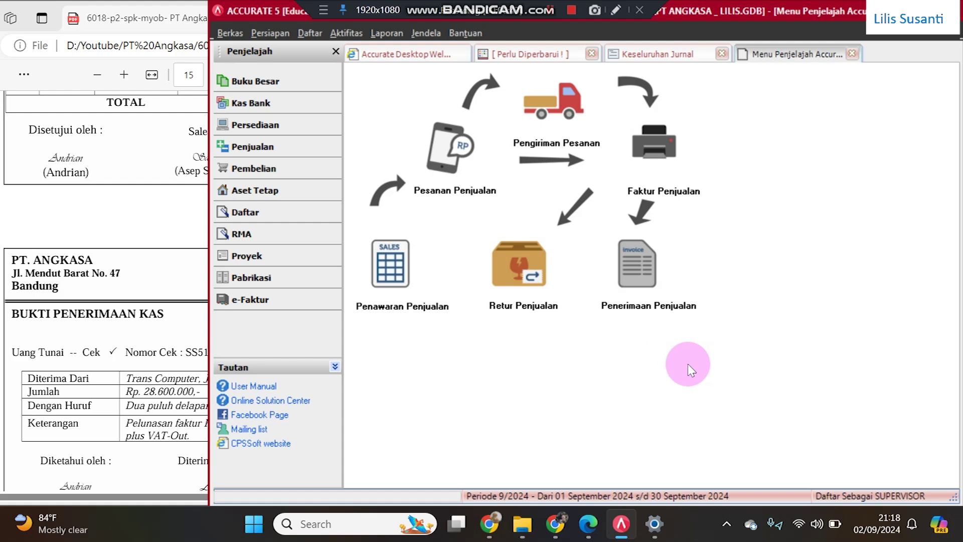
# Refresh the Keseluruhan Jurnal report and check the 14 Dec 2010 entry for the Trans Computer receipt.
pyautogui.click(665, 53)
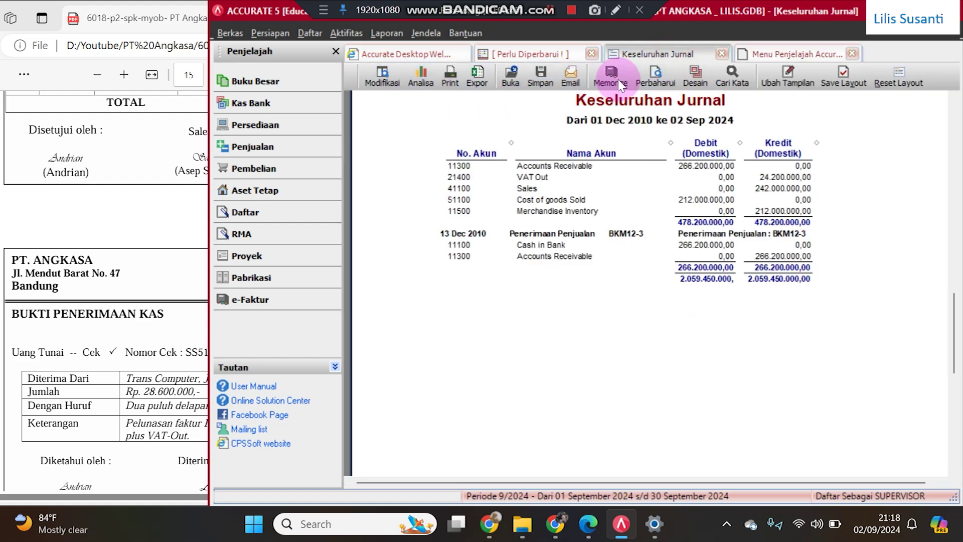
pyautogui.click(655, 80)
pyautogui.scroll(-10, 699, 302)
pyautogui.scroll(-10, 700, 381)
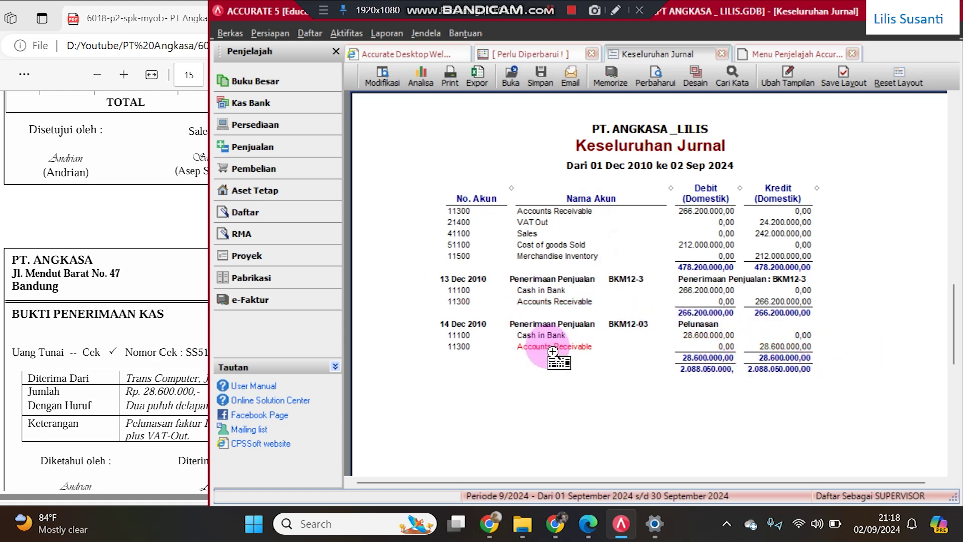
# Switch to the PDF and read Dokumen Transaksi No. 15, the Bukti Pengeluaran Kas BKK12-4.
pyautogui.click(56, 327)
pyautogui.scroll(-8, 118, 318)
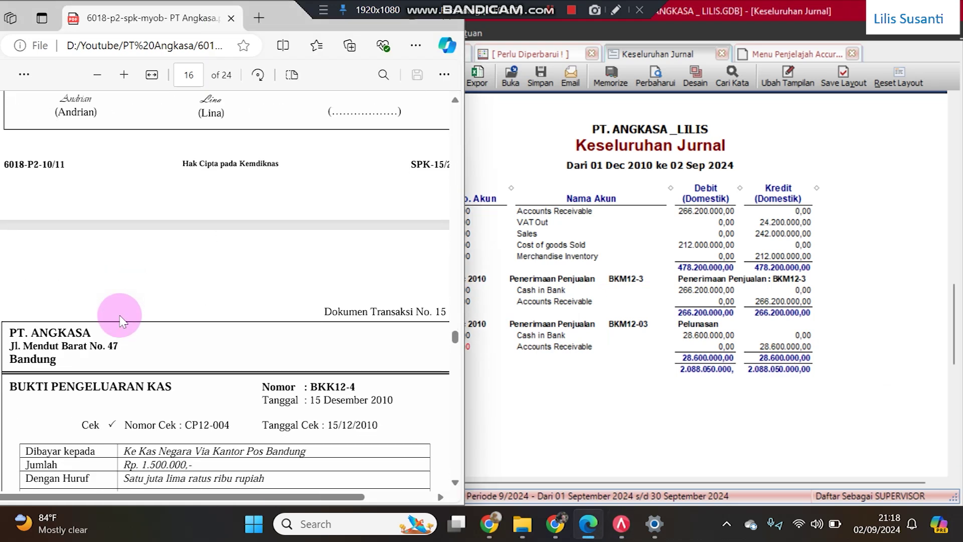
pyautogui.scroll(-3, 121, 321)
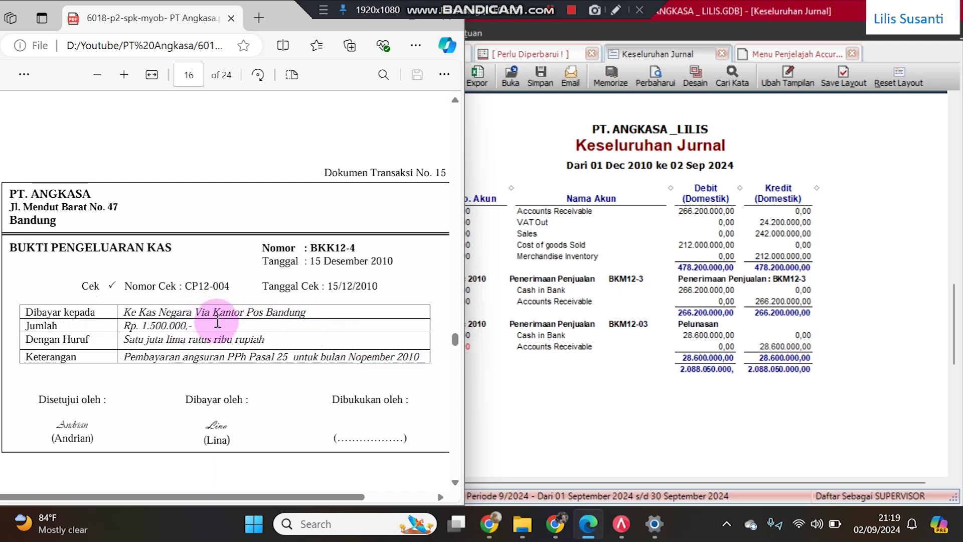
# Switch back to Accurate, open the Daftar Akun from Buku Besar and refresh the list.
pyautogui.click(508, 124)
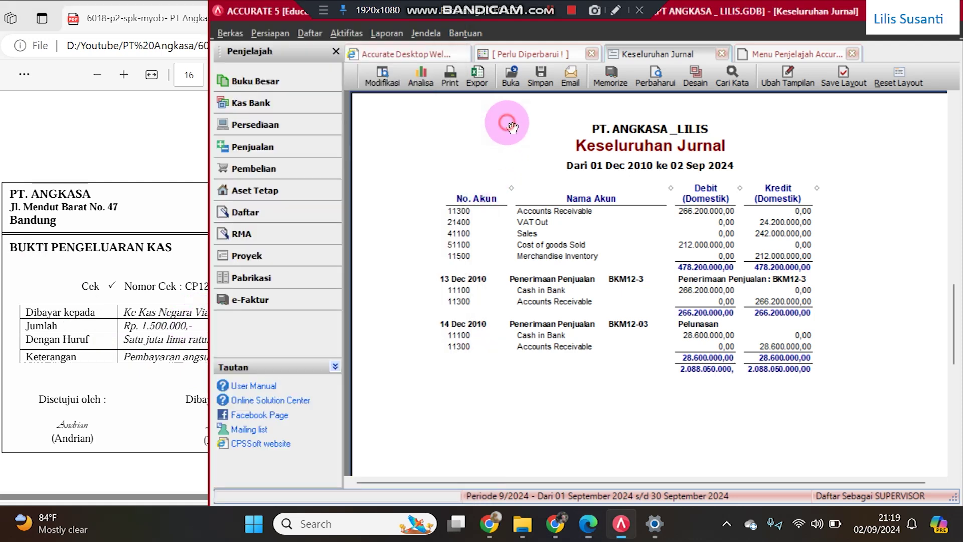
pyautogui.click(794, 56)
pyautogui.click(853, 54)
pyautogui.click(288, 80)
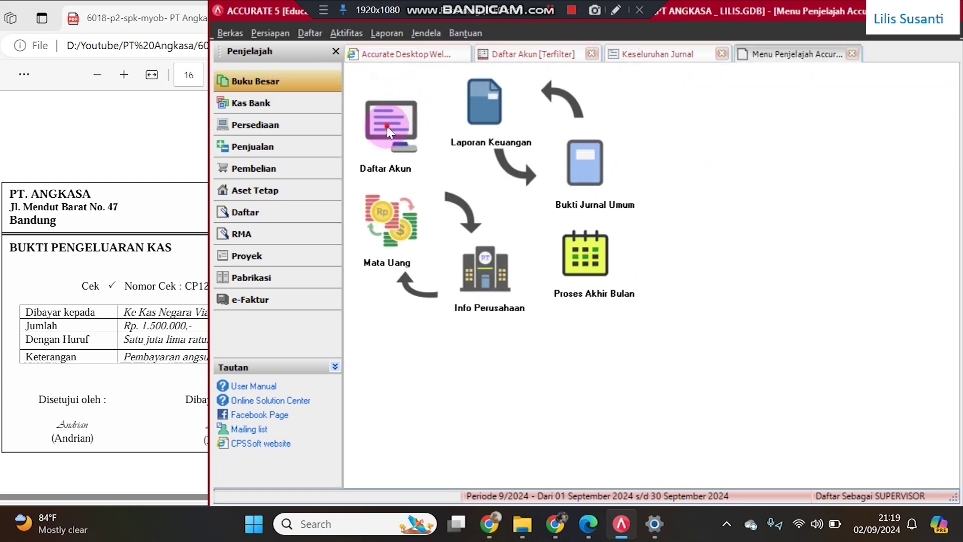
pyautogui.click(389, 129)
pyautogui.click(551, 72)
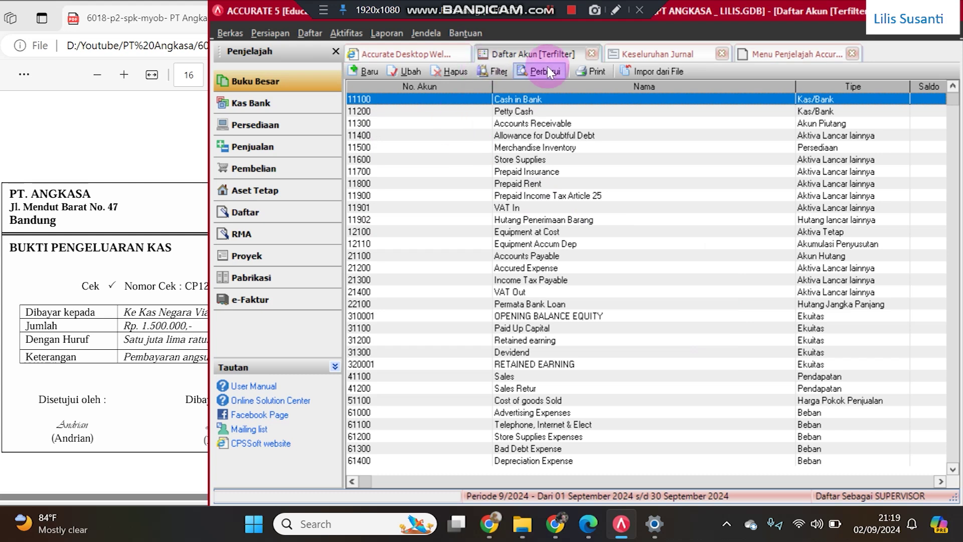
# Narrow the Nama and No. Akun columns to reveal the Saldo column, and select the Income Tax Payable account.
pyautogui.moveTo(796, 88); pyautogui.dragTo(633, 88)
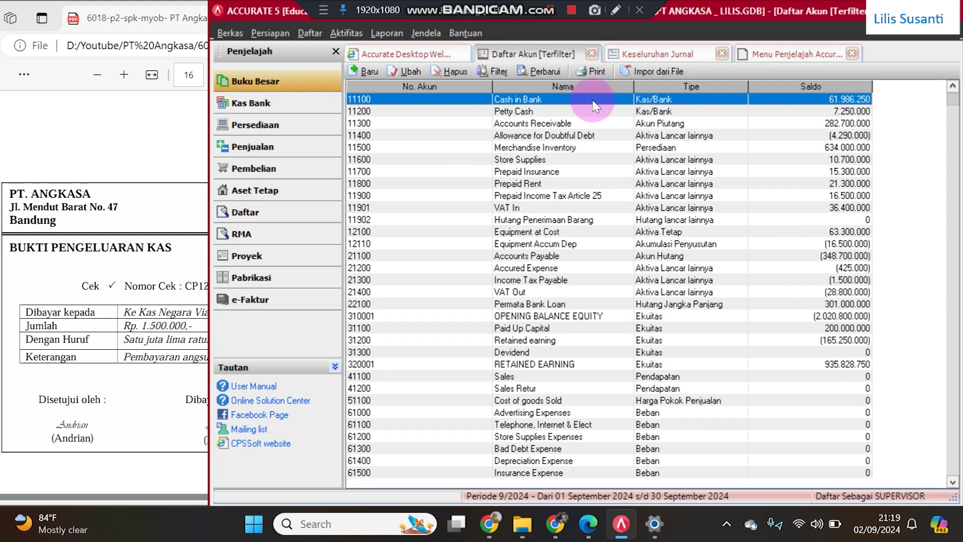
pyautogui.moveTo(492, 84); pyautogui.dragTo(465, 85)
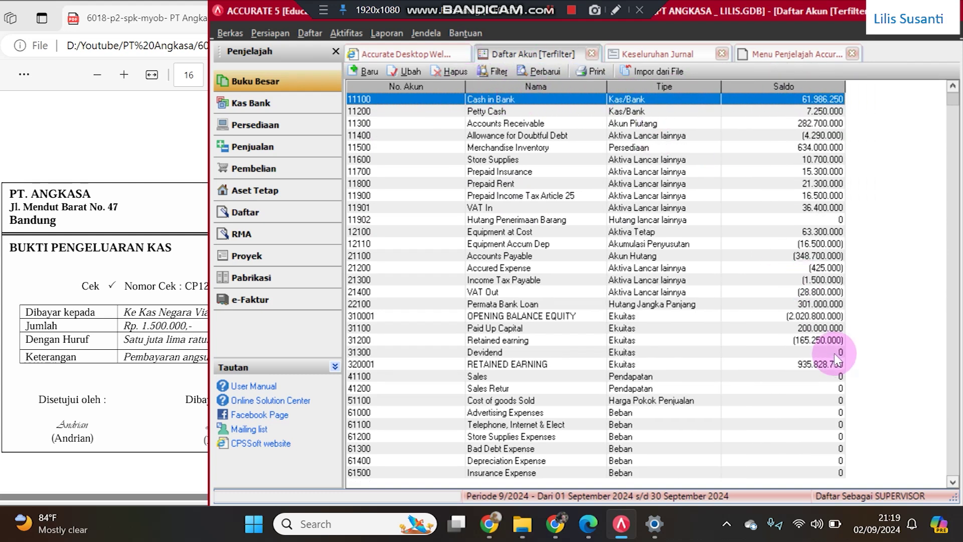
pyautogui.click(816, 281)
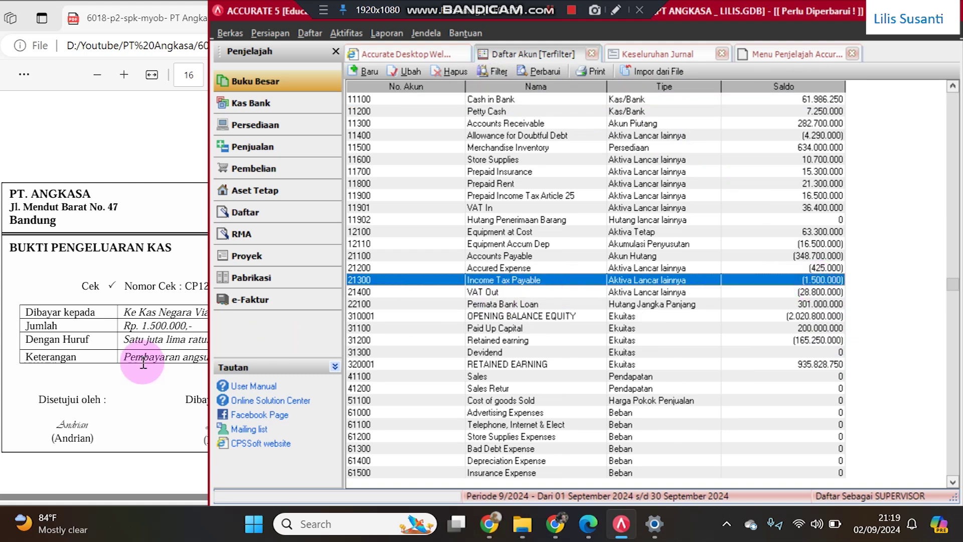
# Compare the description on voucher BKK12-4 in the PDF with the Income Tax Payable account in Accurate's Daftar Akun.
pyautogui.click(140, 357)
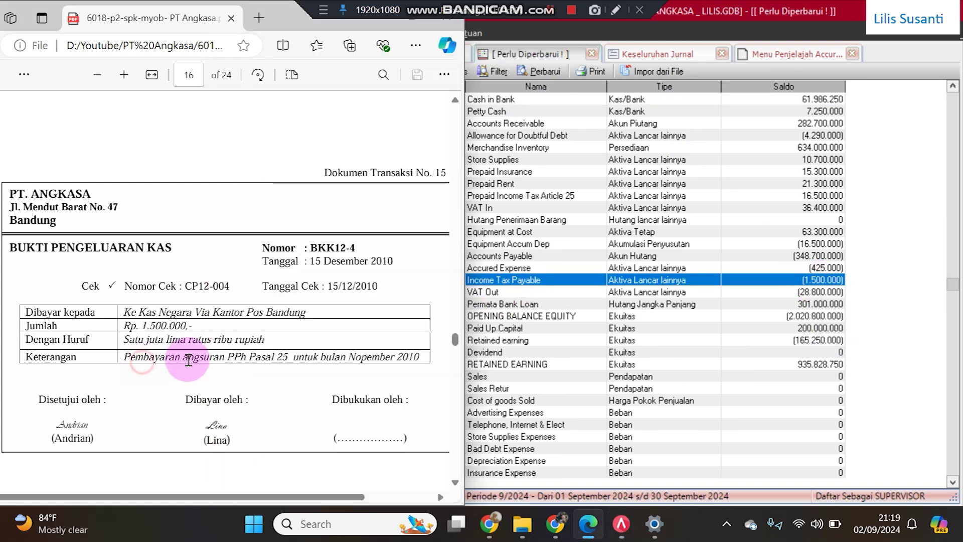
pyautogui.click(548, 284)
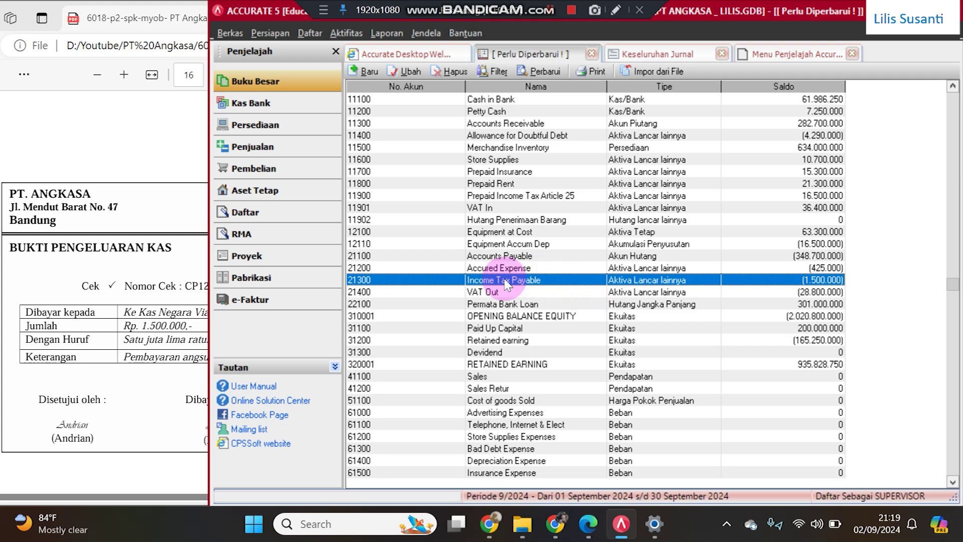
pyautogui.click(110, 301)
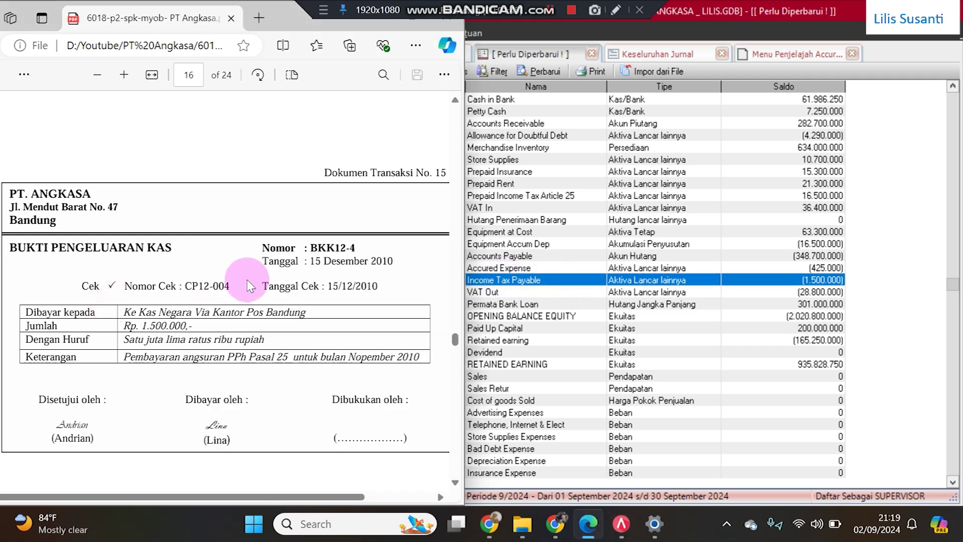
pyautogui.click(935, 184)
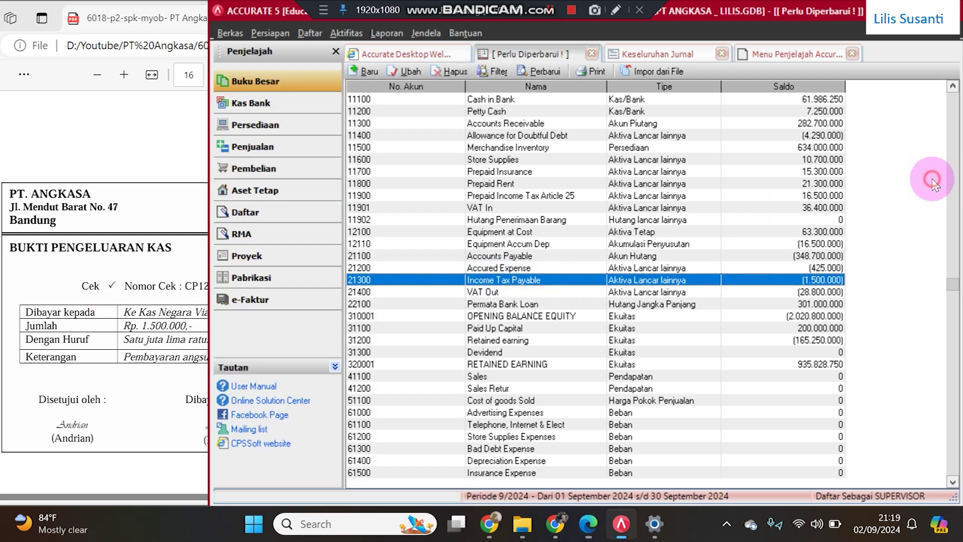
# Start a new Pembayaran from Kas Bank and set it as paid from Cash in Bank.
pyautogui.click(311, 104)
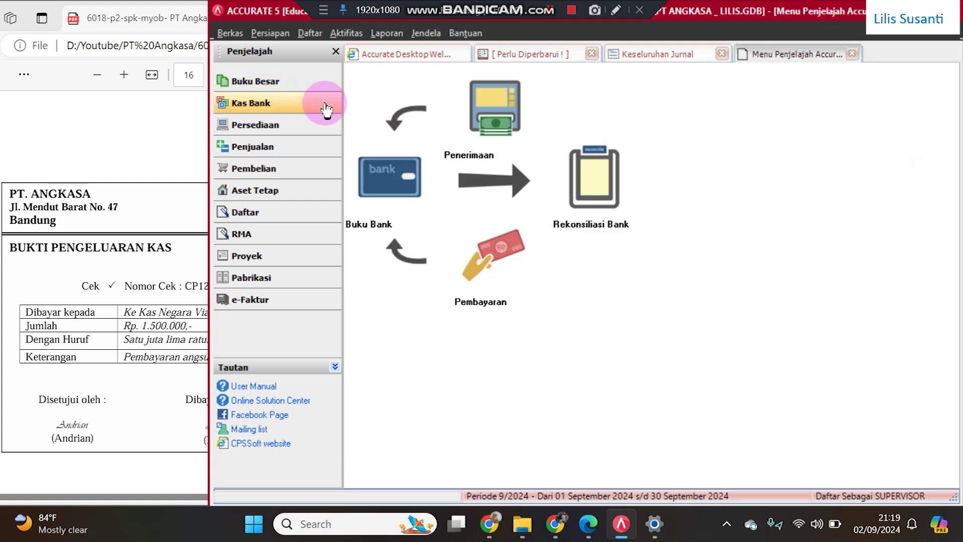
pyautogui.click(499, 267)
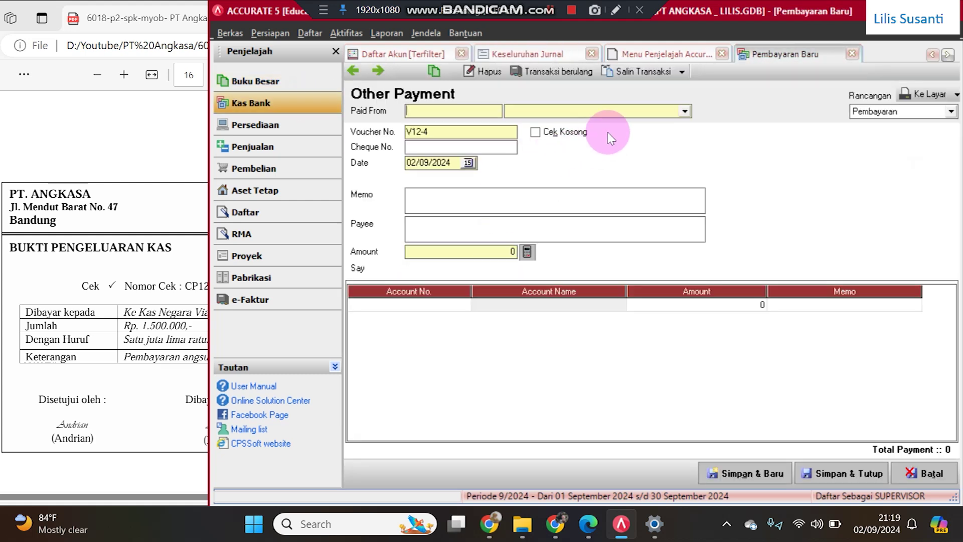
pyautogui.click(688, 114)
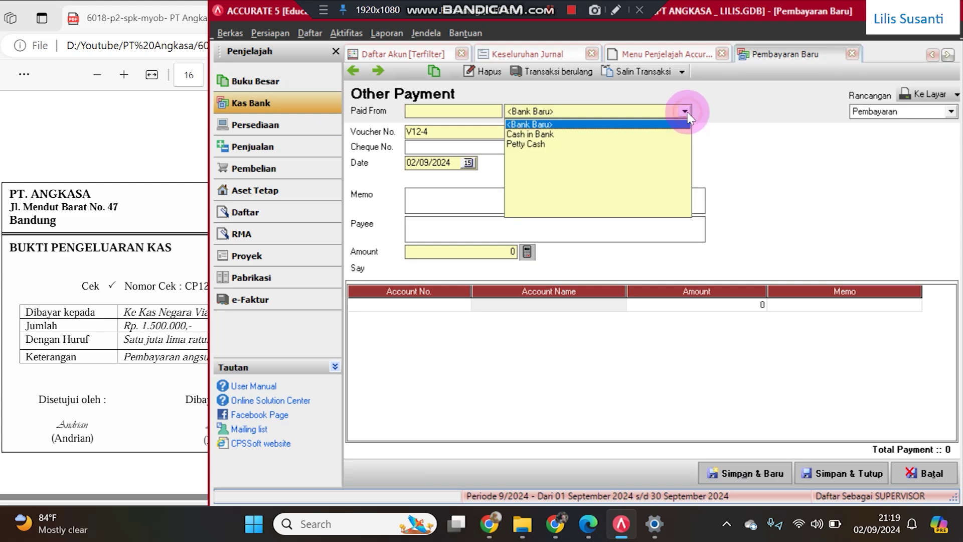
pyautogui.click(540, 133)
# Copy the voucher number BKK12-4 from the PDF into the payment form and set the date to 15/12/2010.
pyautogui.click(180, 212)
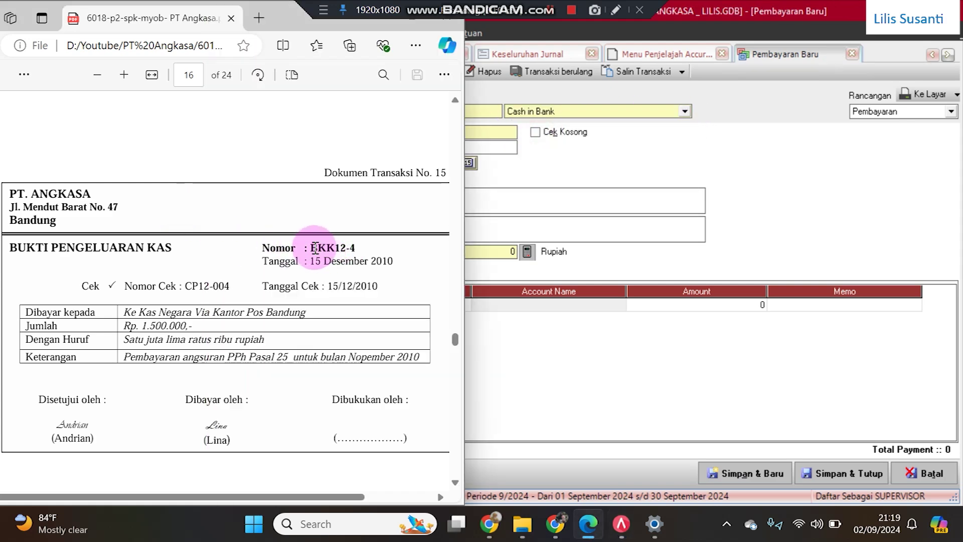
pyautogui.moveTo(316, 247); pyautogui.dragTo(359, 252)
pyautogui.hotkey('ctrl', 'c')
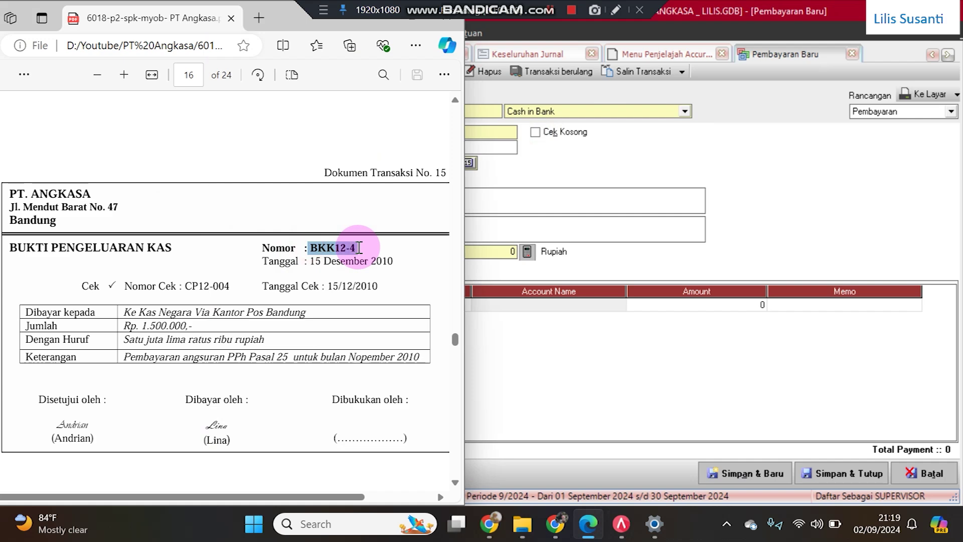
pyautogui.click(584, 147)
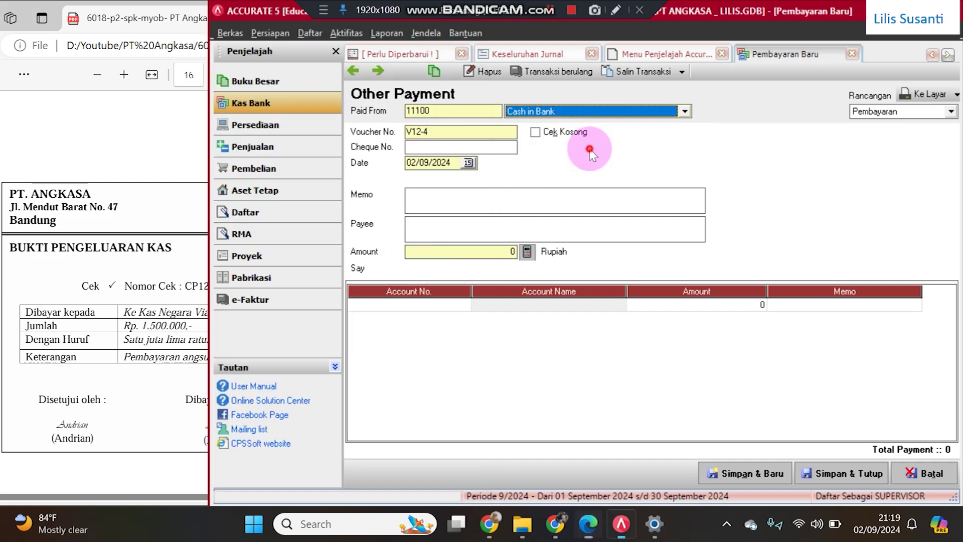
pyautogui.moveTo(442, 132); pyautogui.dragTo(404, 132)
pyautogui.hotkey('ctrl', 'v')
pyautogui.click(412, 133)
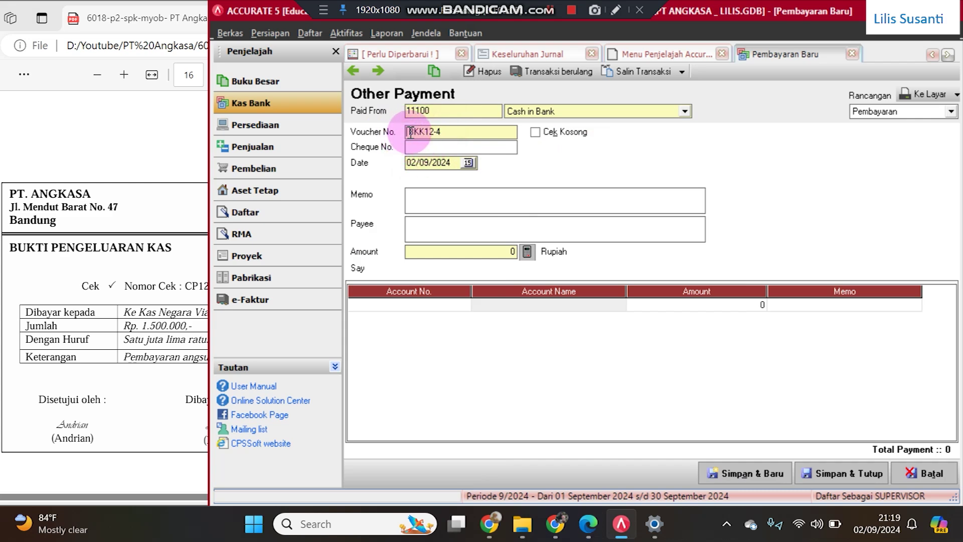
pyautogui.press('Tab')
pyautogui.press('Tab')
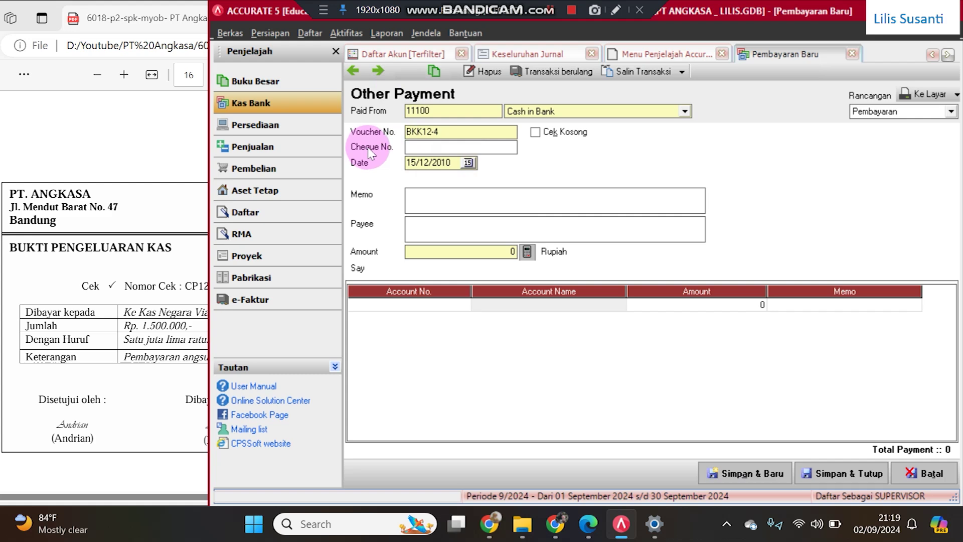
# Copy the cheque number CP12-004 from the PDF into the payment's Cheque No.
pyautogui.click(183, 295)
pyautogui.moveTo(184, 286); pyautogui.dragTo(229, 287)
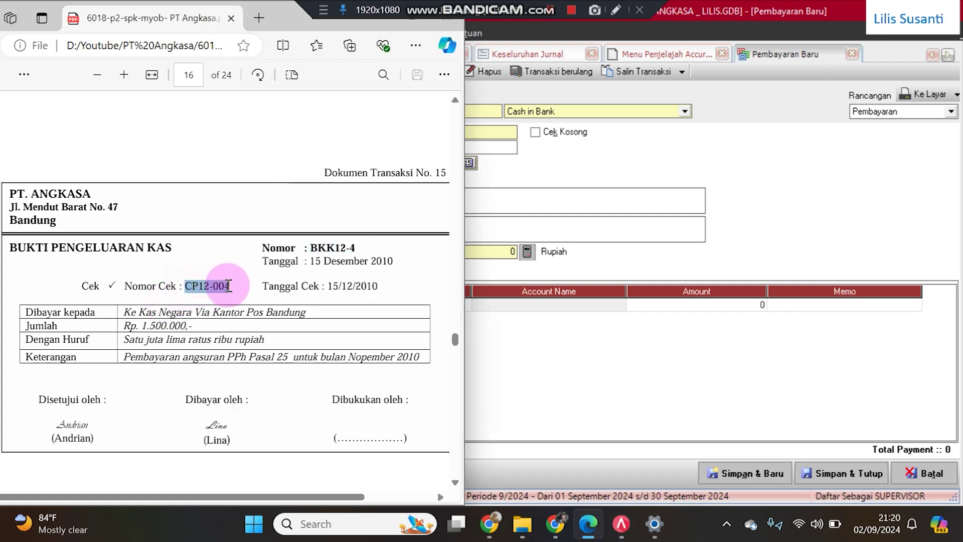
pyautogui.rightClick(231, 290)
pyautogui.click(280, 156)
pyautogui.click(560, 166)
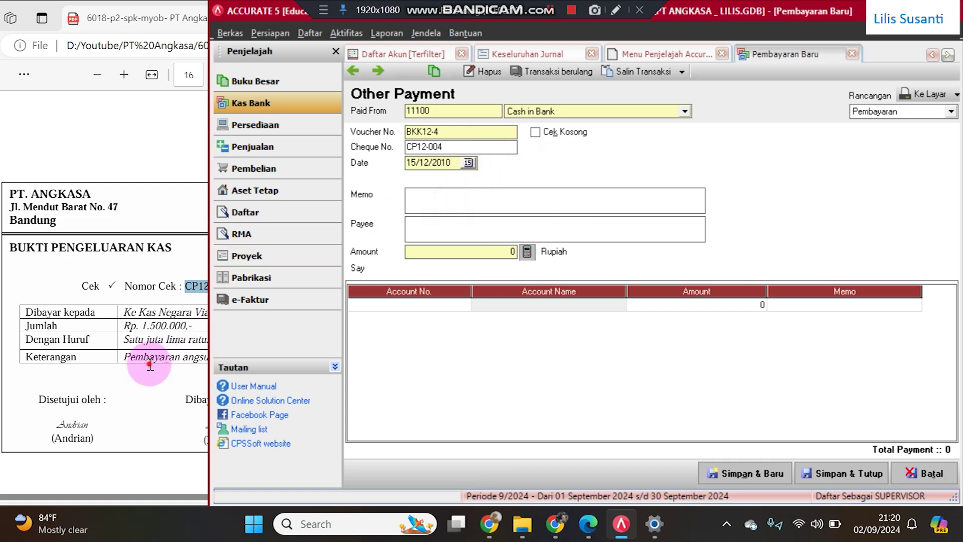
# Copy the Keterangan text "Pembayaran angsuran PPh Pasal 25 untuk bulan Nopember 2010" from the PDF into the payment's Memo.
pyautogui.click(124, 357)
pyautogui.moveTo(124, 357); pyautogui.dragTo(420, 354)
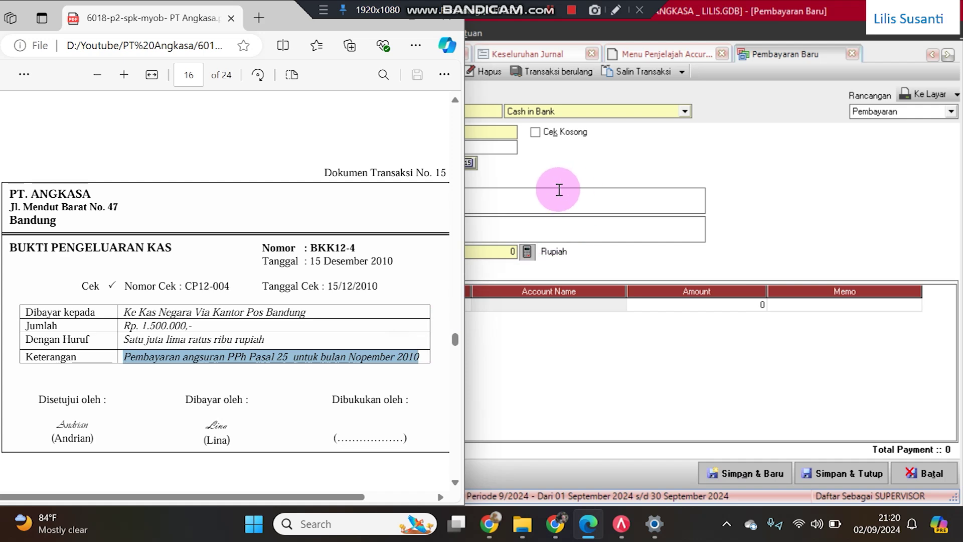
pyautogui.click(559, 189)
pyautogui.hotkey('ctrl', 'v')
# Copy the payee "Ke Kas Negara Via Kantor Pos Bandung" from the PDF into the payment and set the amount to 1.500.000.
pyautogui.click(461, 233)
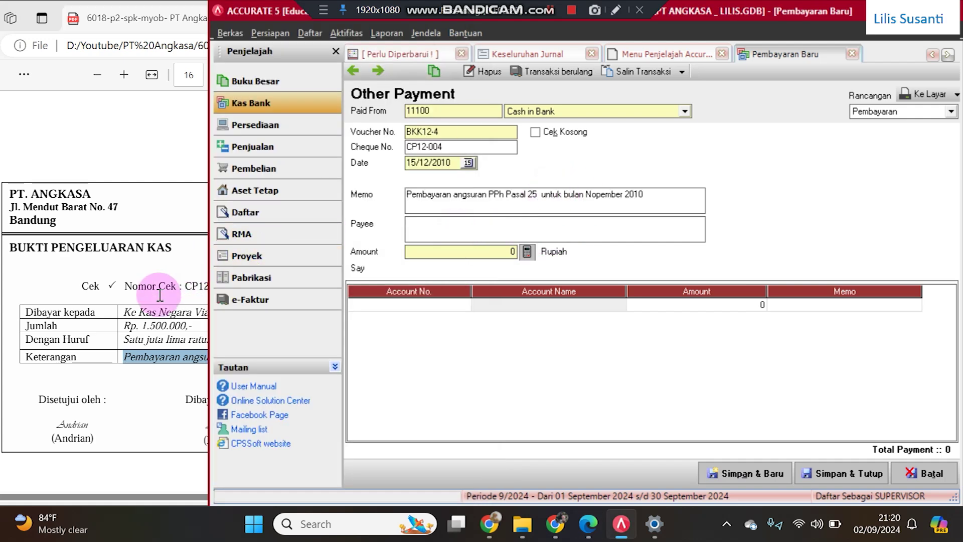
pyautogui.click(135, 294)
pyautogui.moveTo(124, 312); pyautogui.dragTo(319, 313)
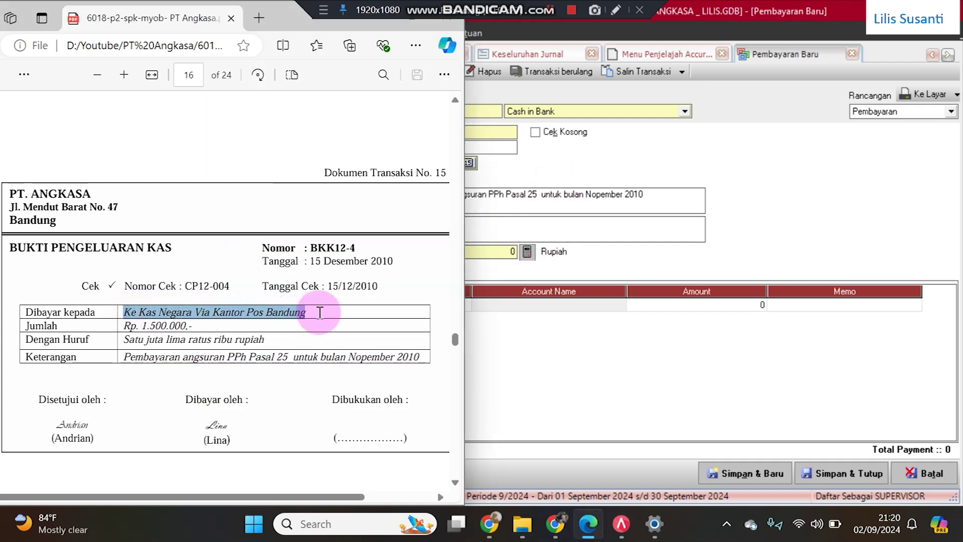
pyautogui.hotkey('ctrl', 'c')
pyautogui.click(527, 227)
pyautogui.hotkey('ctrl', 'v')
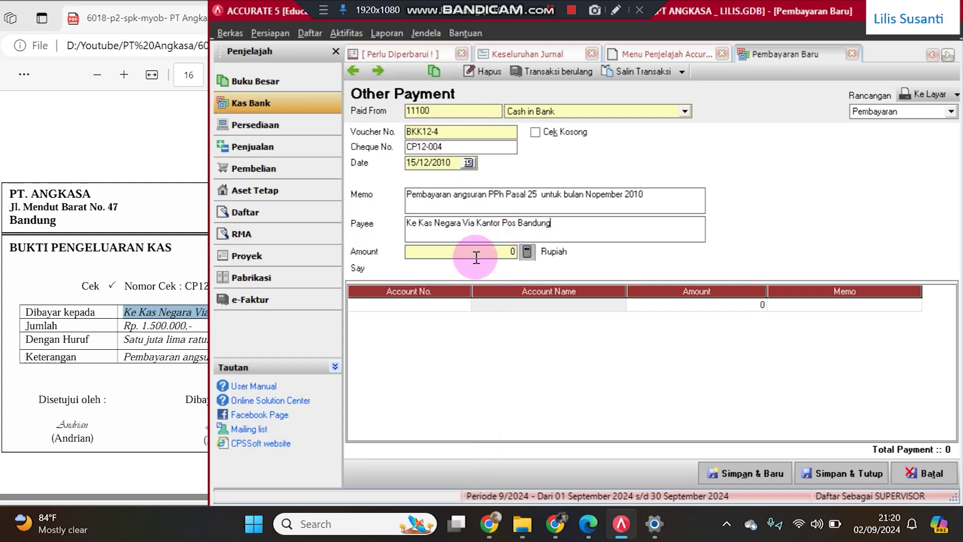
pyautogui.write('1500000')
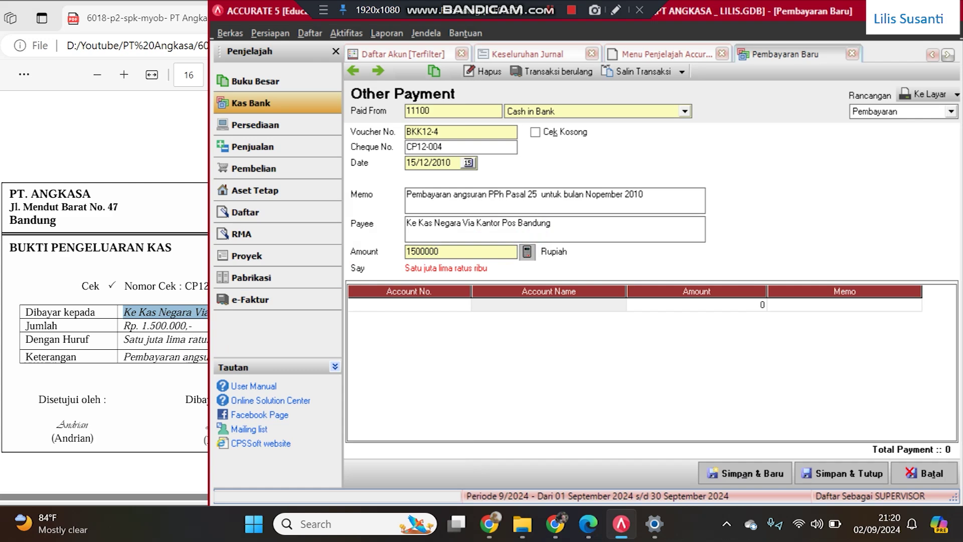
pyautogui.press('Tab')
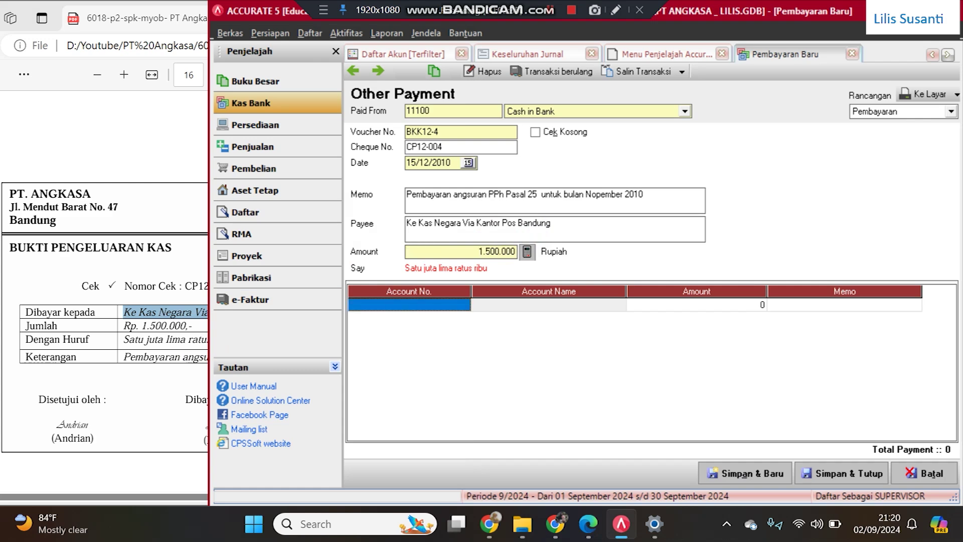
# Look up the Income Tax Payable account in the Daftar Akun and return to the payment form.
pyautogui.click(465, 308)
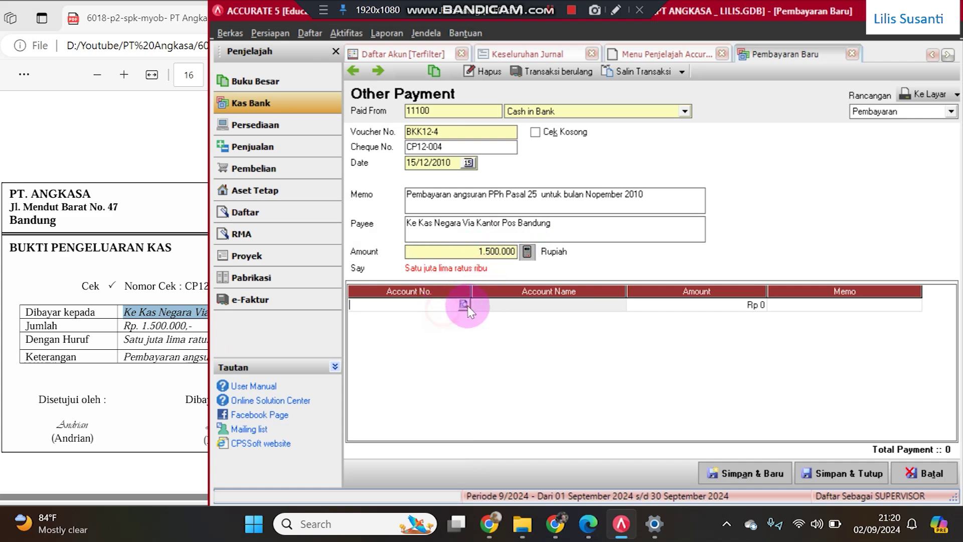
pyautogui.click(662, 55)
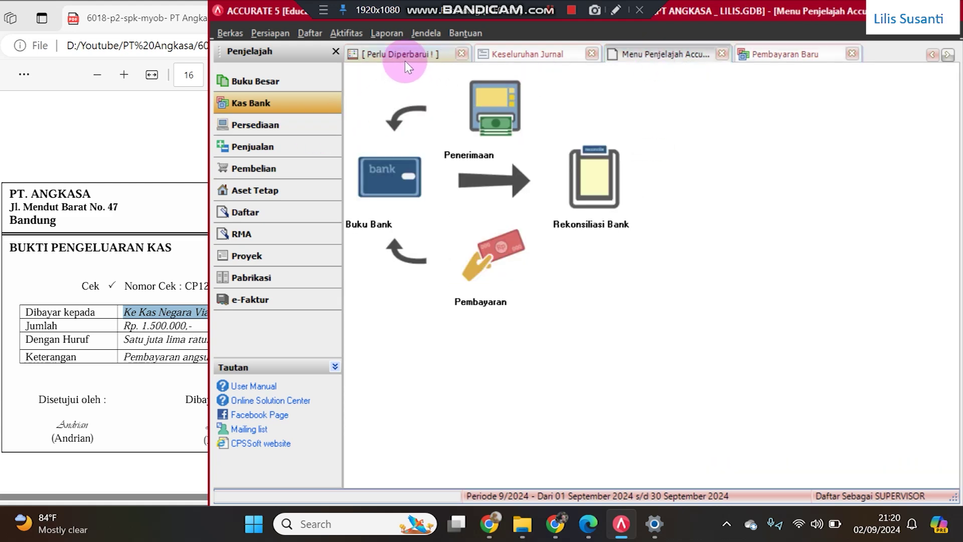
pyautogui.click(275, 86)
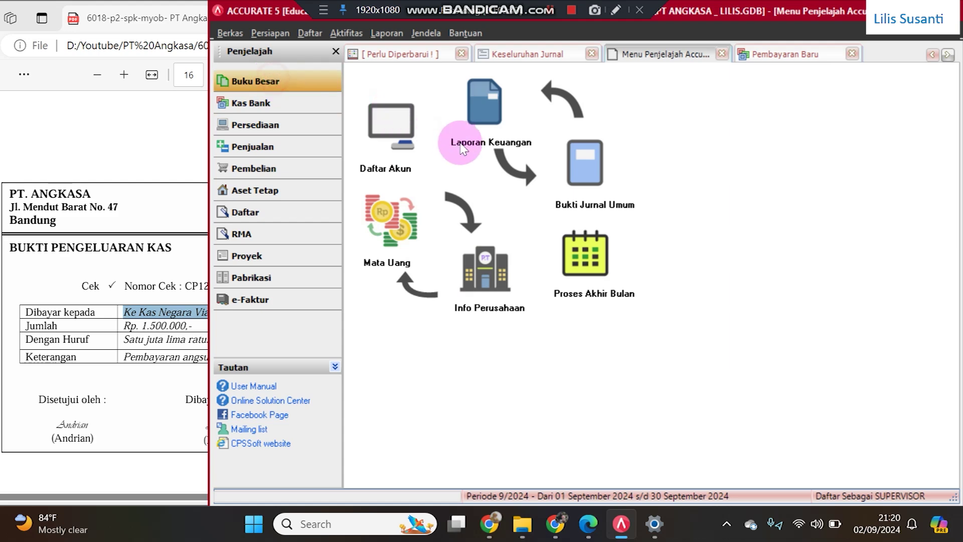
pyautogui.click(414, 124)
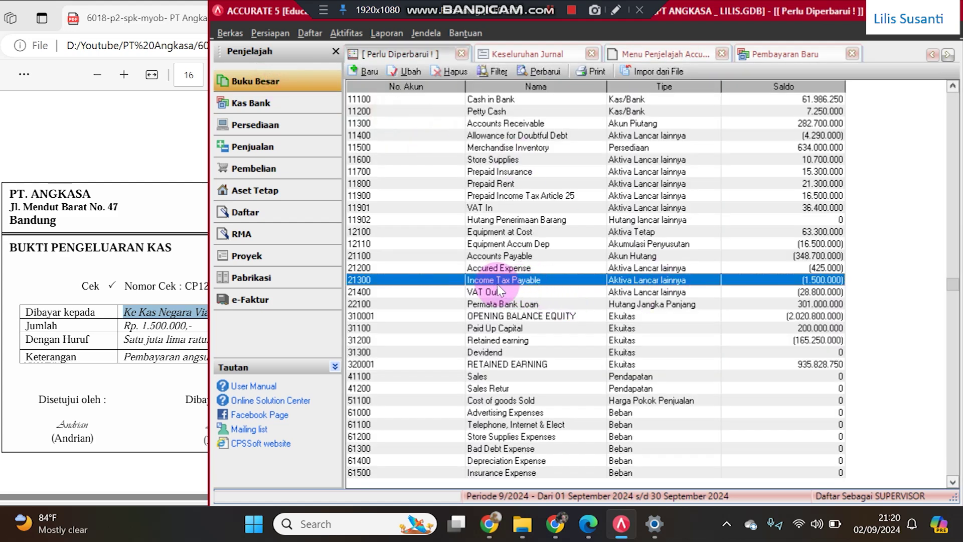
pyautogui.click(775, 54)
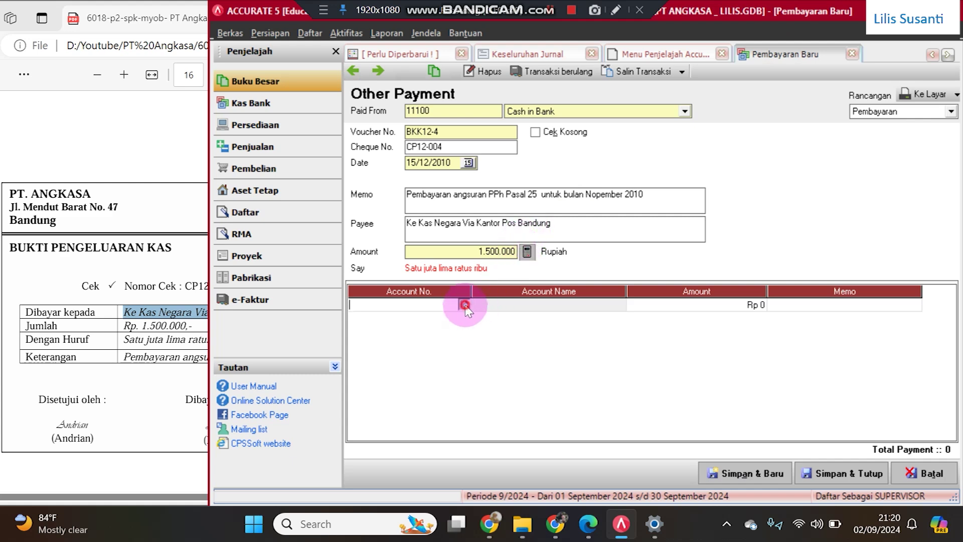
# Allocate the payment to account 21300 Income Tax Payable, then save and close the form.
pyautogui.click(465, 305)
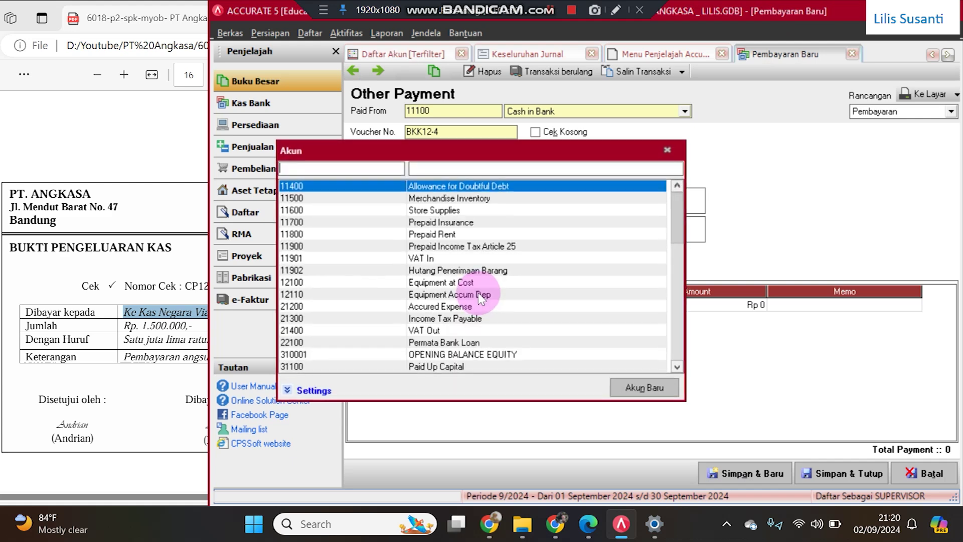
pyautogui.doubleClick(459, 320)
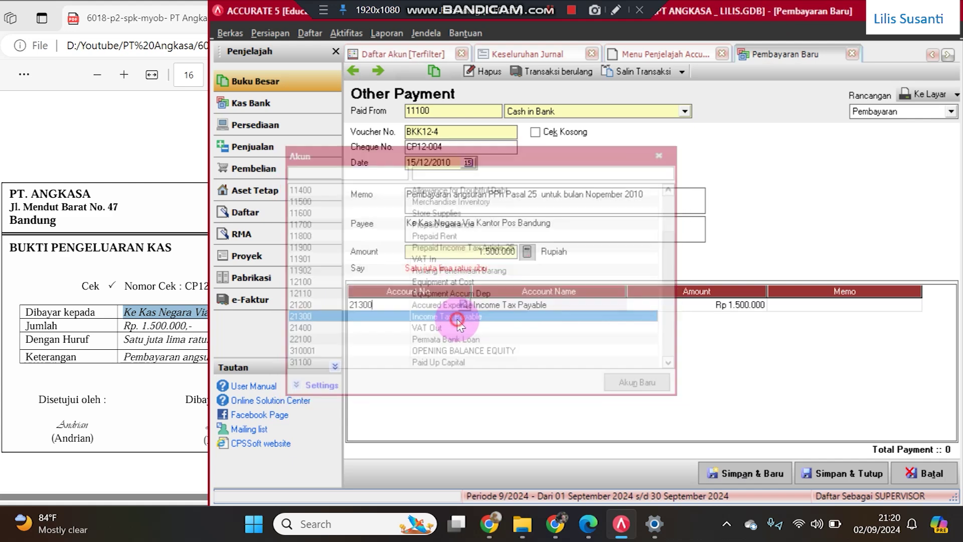
pyautogui.click(883, 306)
pyautogui.press('Return')
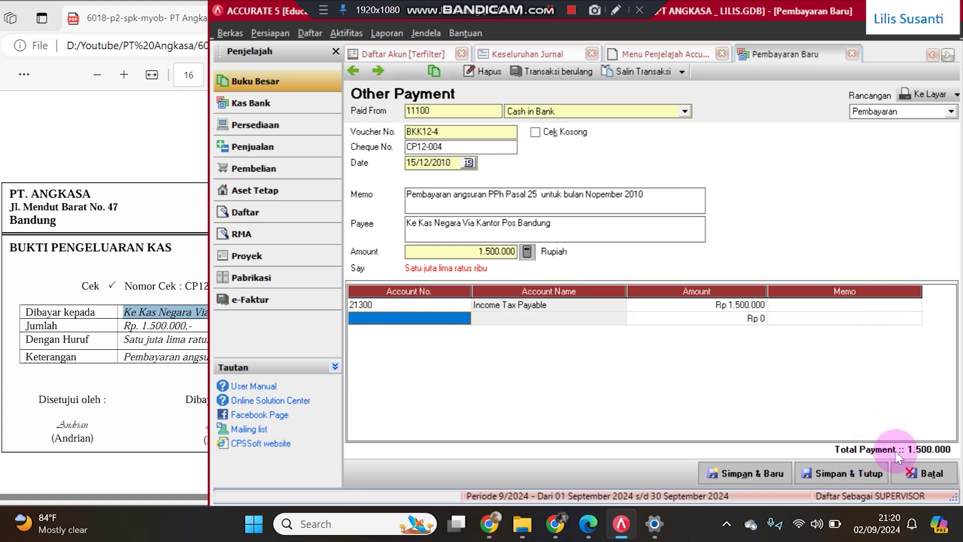
pyautogui.click(853, 470)
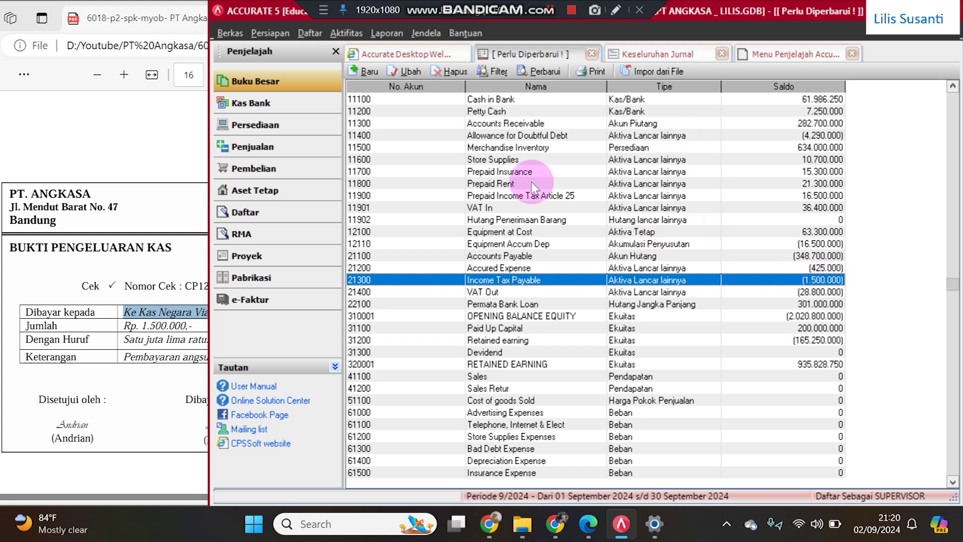
# Refresh the Daftar Akun balances, then switch to the PDF and read Dokumen Transaksi No. 16, the Bukti Pengeluaran Kas BKK12-5.
pyautogui.click(533, 71)
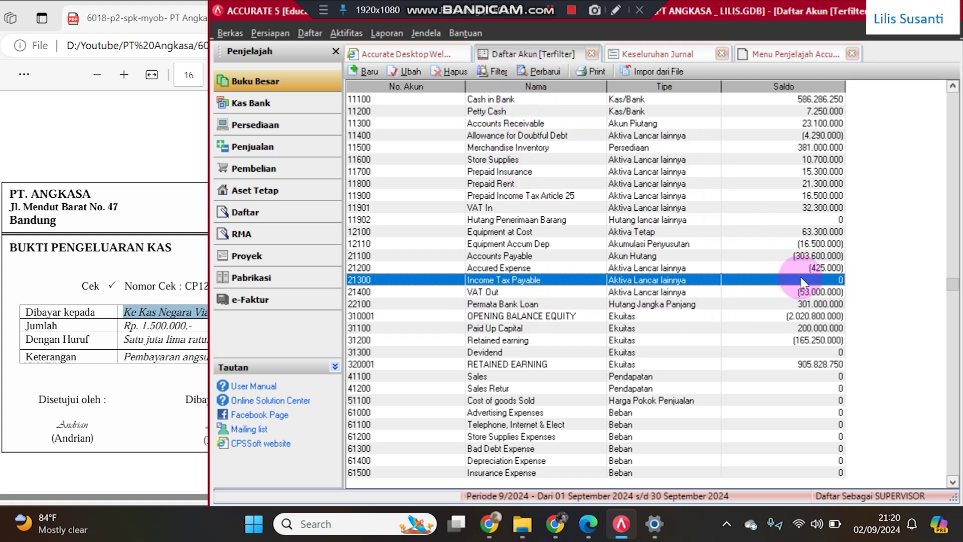
pyautogui.click(188, 376)
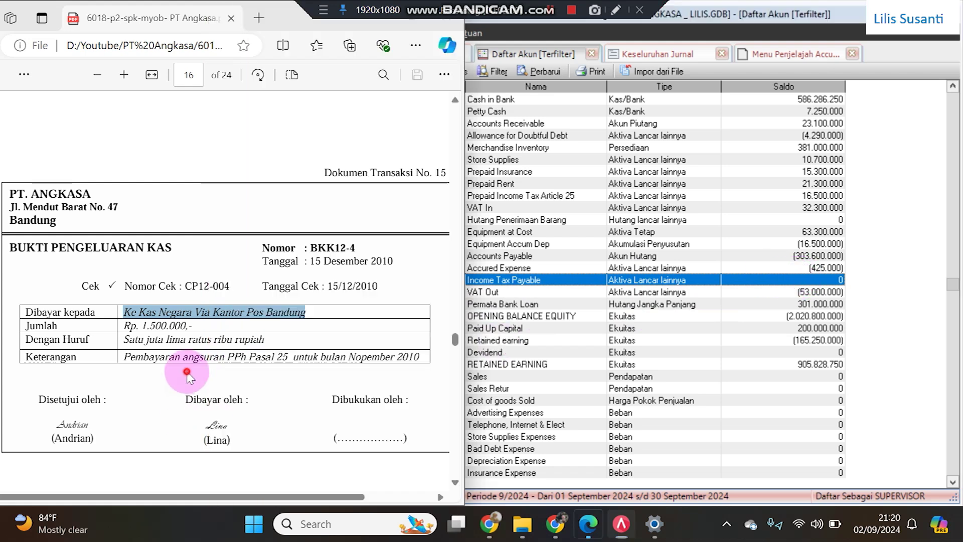
pyautogui.scroll(-6, 189, 377)
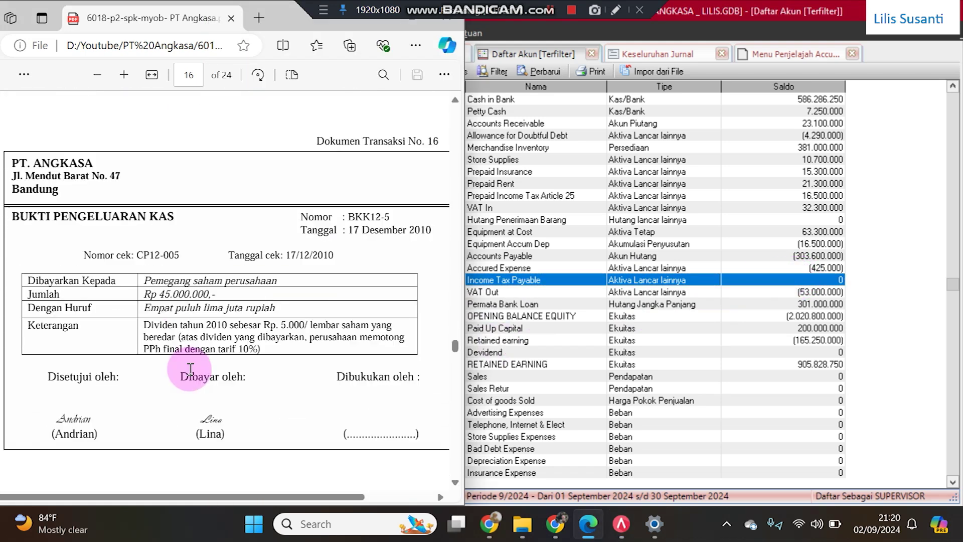
pyautogui.scroll(2, 190, 369)
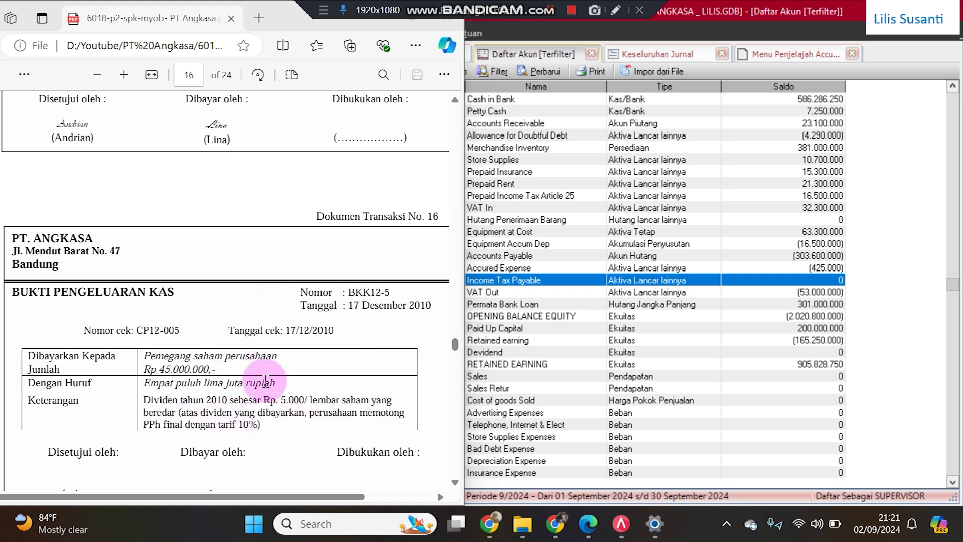
# Switch to Accurate and start a new Kas Bank payment paid from Cash in Bank.
pyautogui.click(773, 53)
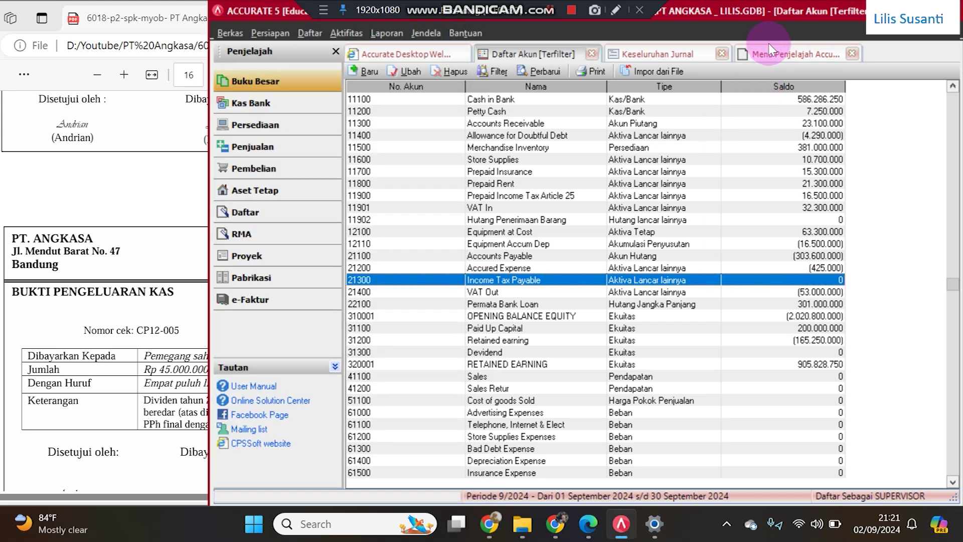
pyautogui.click(783, 53)
pyautogui.click(310, 106)
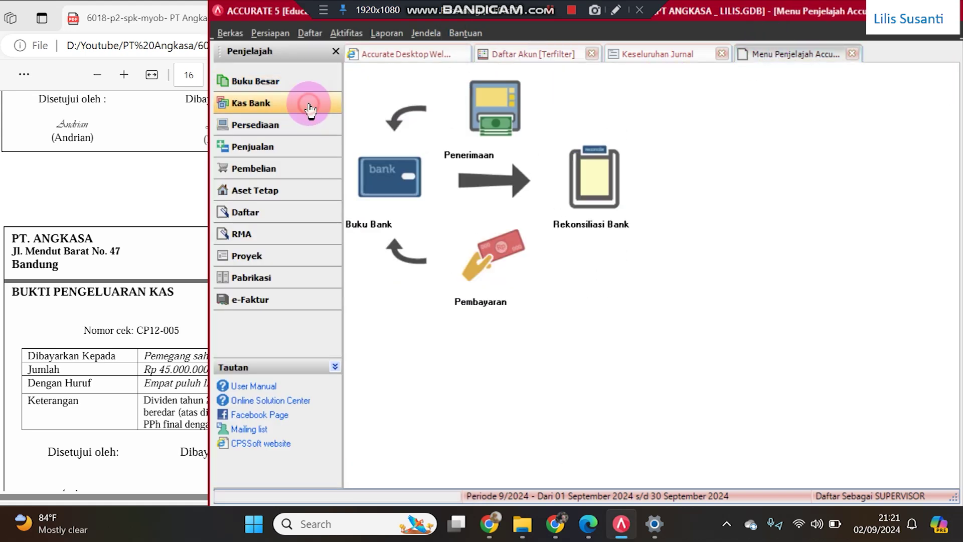
pyautogui.click(480, 249)
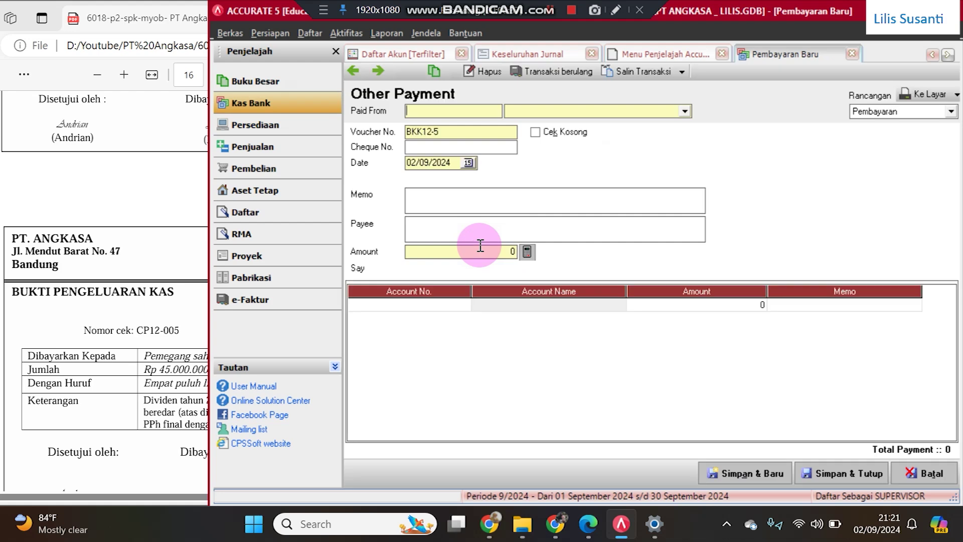
pyautogui.click(685, 111)
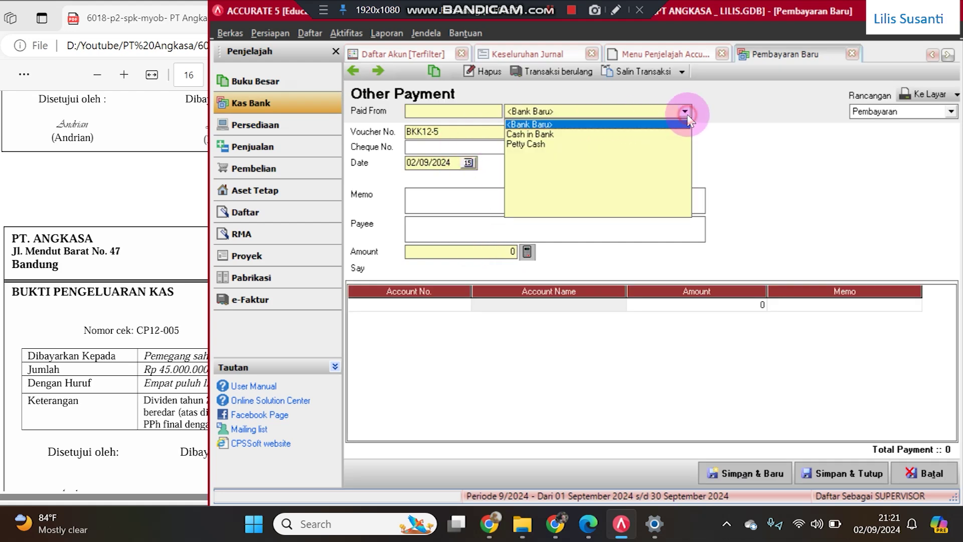
pyautogui.click(571, 135)
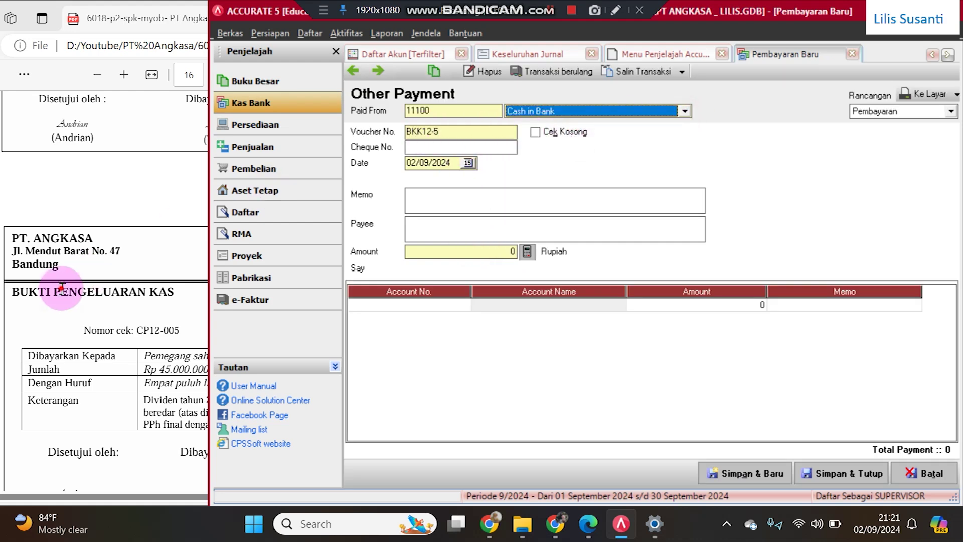
# Set the payment date to 17/12/2010 and copy cheque number CP12-005 from the PDF into the form.
pyautogui.moveTo(54, 291); pyautogui.dragTo(69, 292)
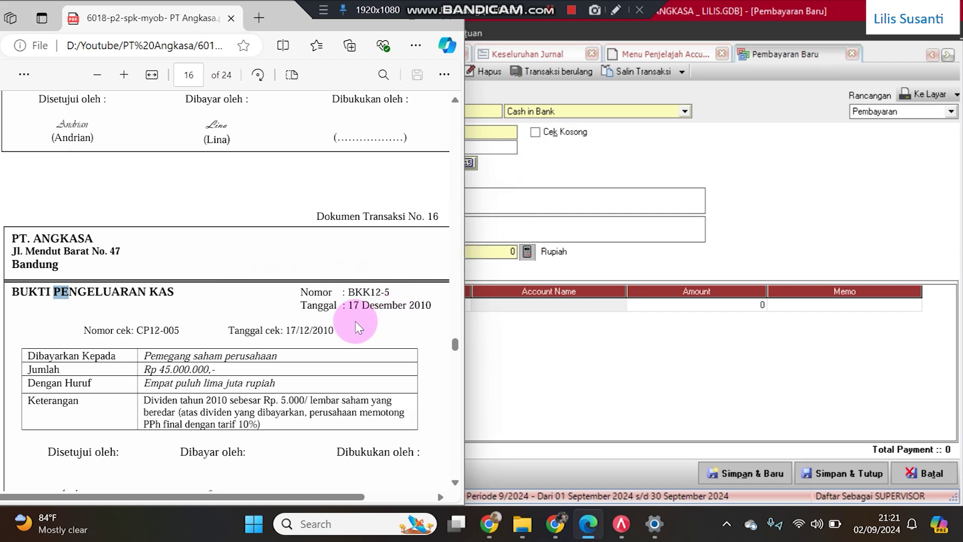
pyautogui.click(563, 174)
pyautogui.click(450, 163)
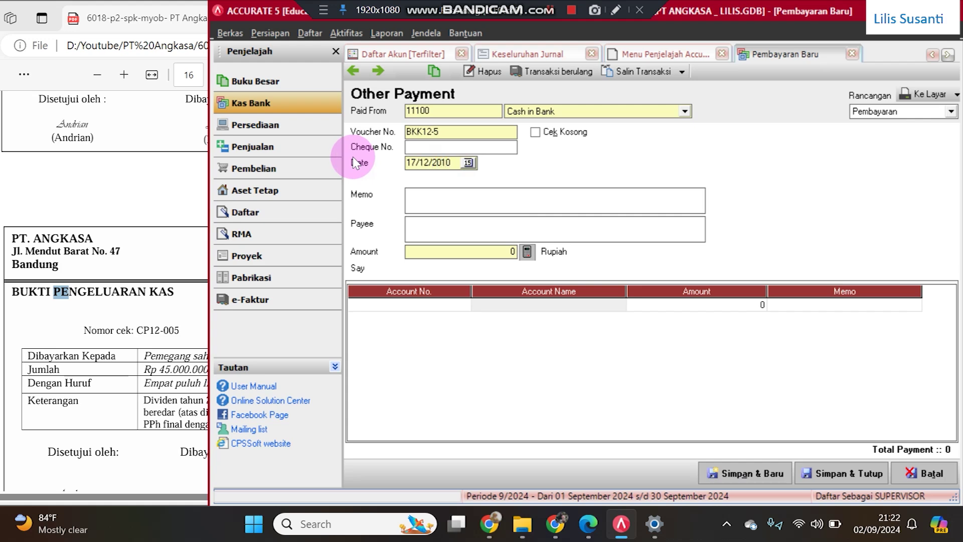
pyautogui.click(140, 330)
pyautogui.moveTo(139, 330); pyautogui.dragTo(180, 329)
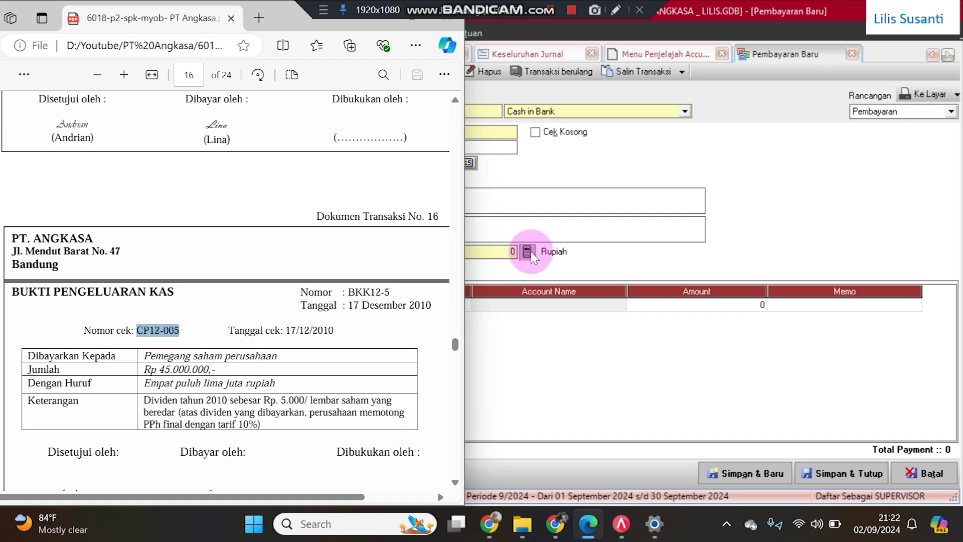
pyautogui.click(675, 171)
pyautogui.click(450, 150)
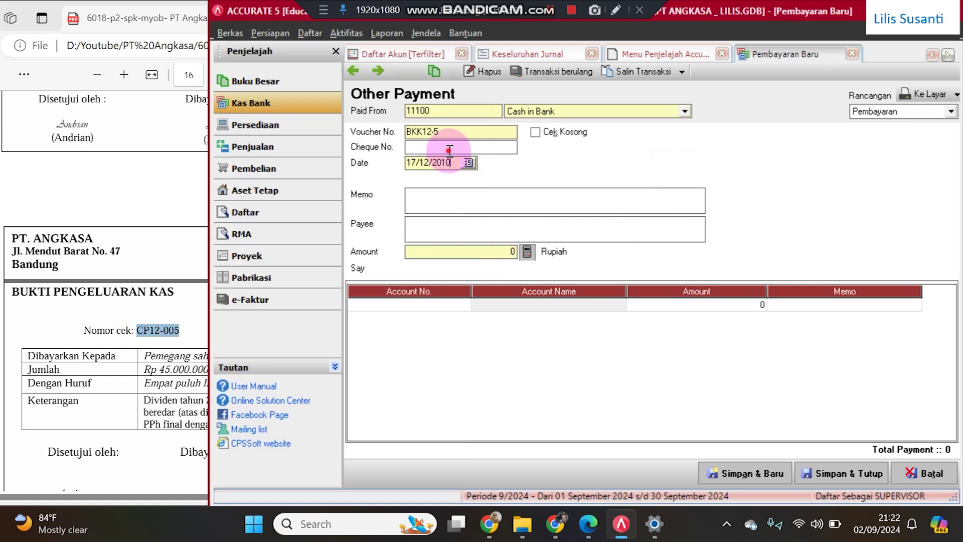
# Fill the memo with "Pembayaran Dividen tahun 2010", copying the dividend wording from the PDF's Keterangan.
pyautogui.click(146, 347)
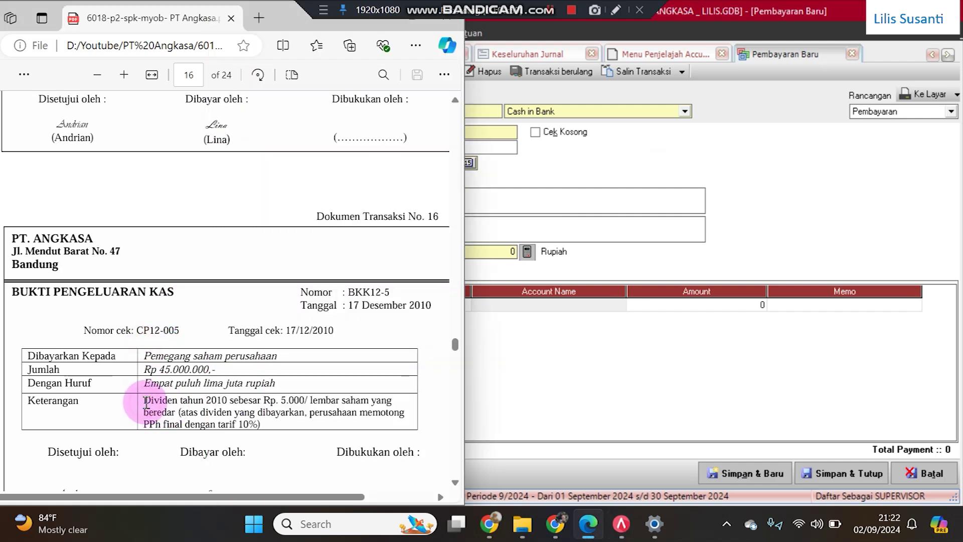
pyautogui.moveTo(146, 401); pyautogui.dragTo(230, 402)
pyautogui.rightClick(231, 401)
pyautogui.click(598, 207)
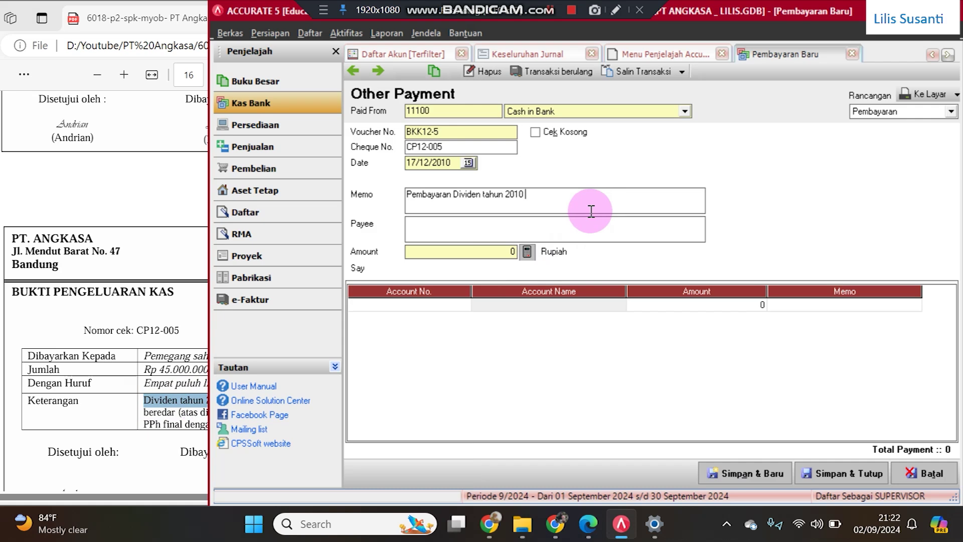
# Copy the payee "Pemegang saham perusahaan" from the PDF into the payment and set the amount to 45.000.000.
pyautogui.click(490, 231)
pyautogui.click(157, 362)
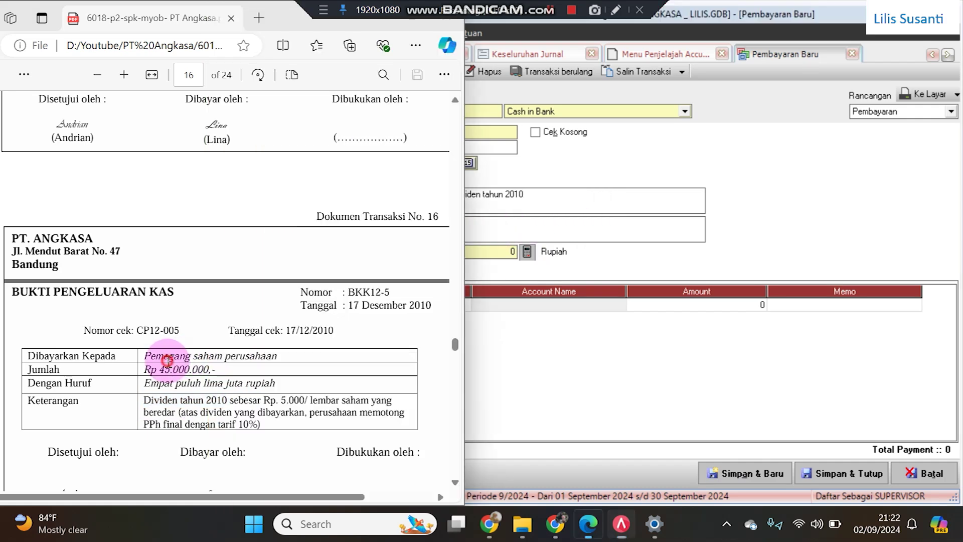
pyautogui.moveTo(143, 356); pyautogui.dragTo(284, 358)
pyautogui.hotkey('ctrl', 'c')
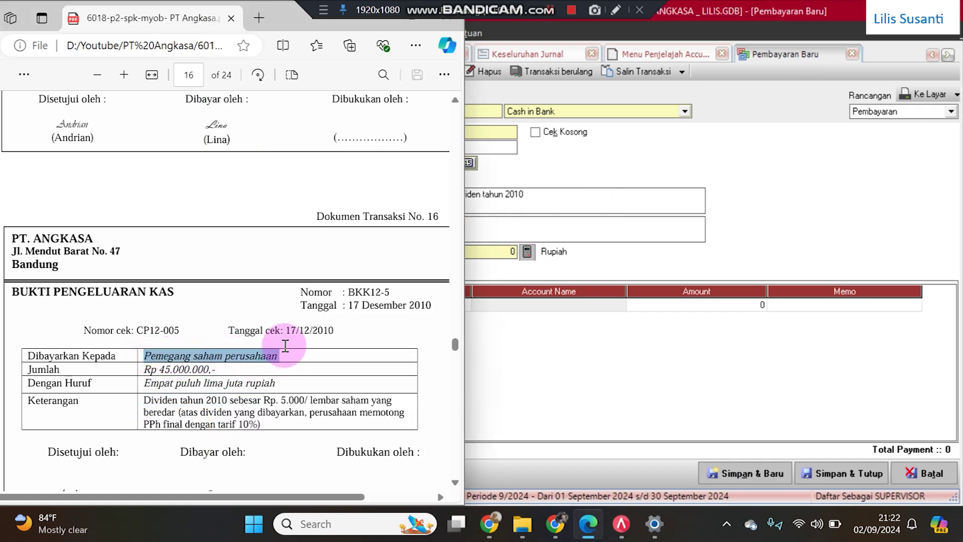
pyautogui.click(500, 223)
pyautogui.hotkey('ctrl', 'v')
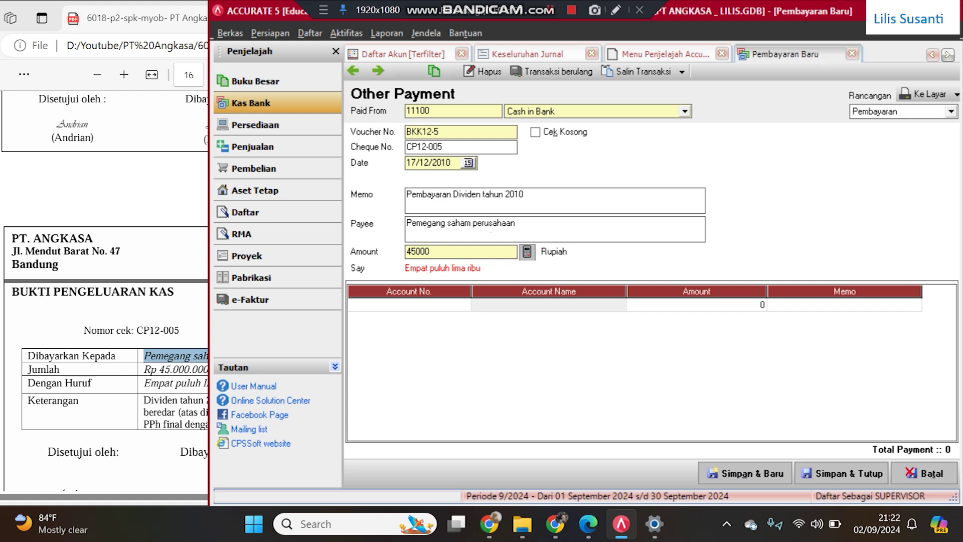
pyautogui.press('Tab')
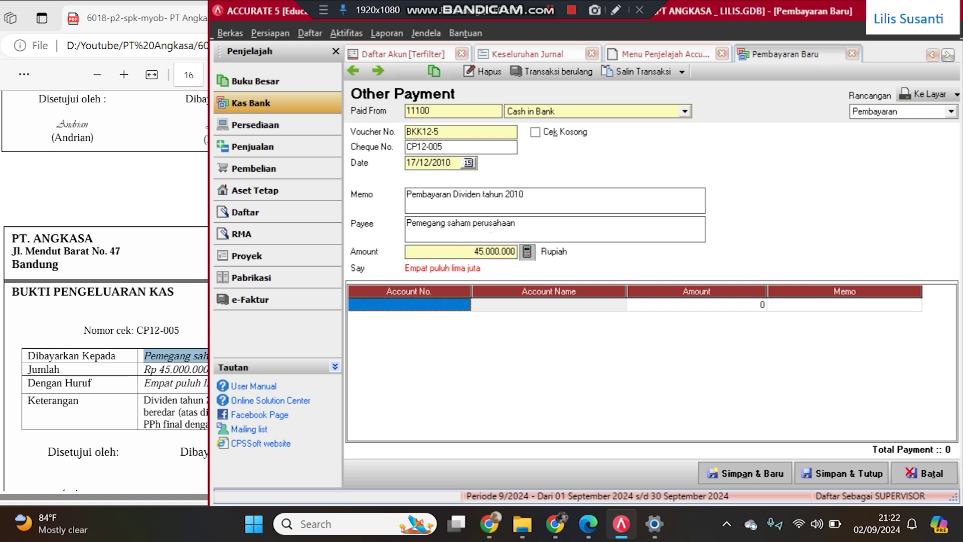
# Add account 31300 Devidend to the payment's allocation table with an amount of 50.000.000.
pyautogui.click(463, 304)
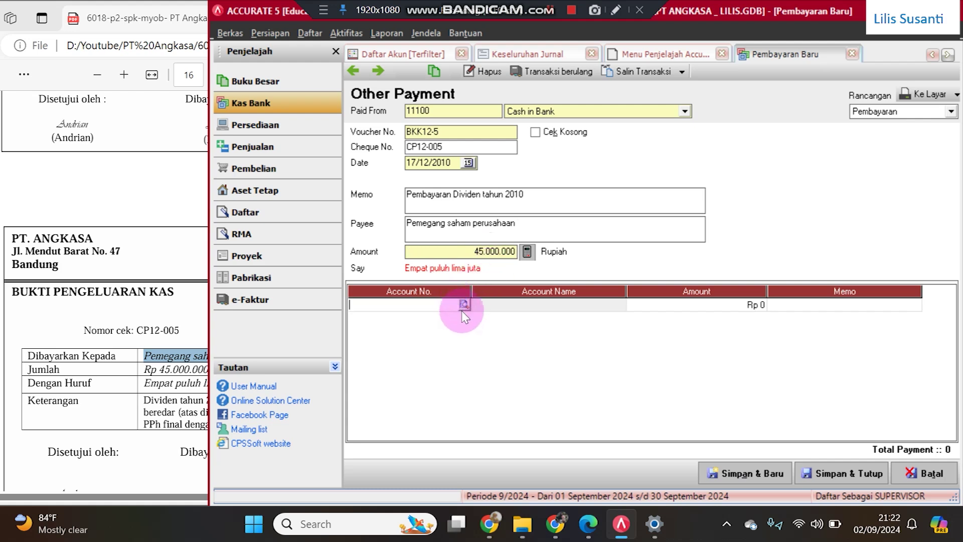
pyautogui.click(464, 304)
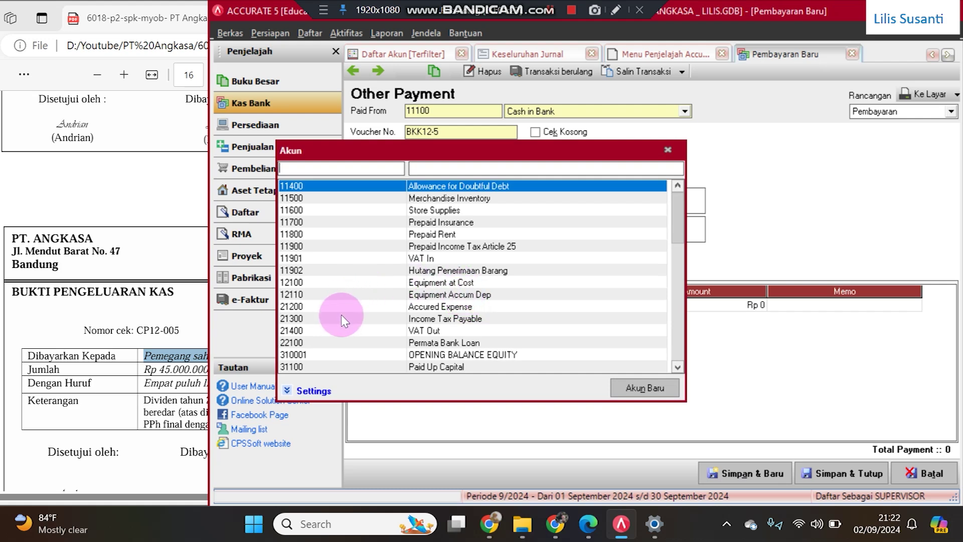
pyautogui.click(677, 317)
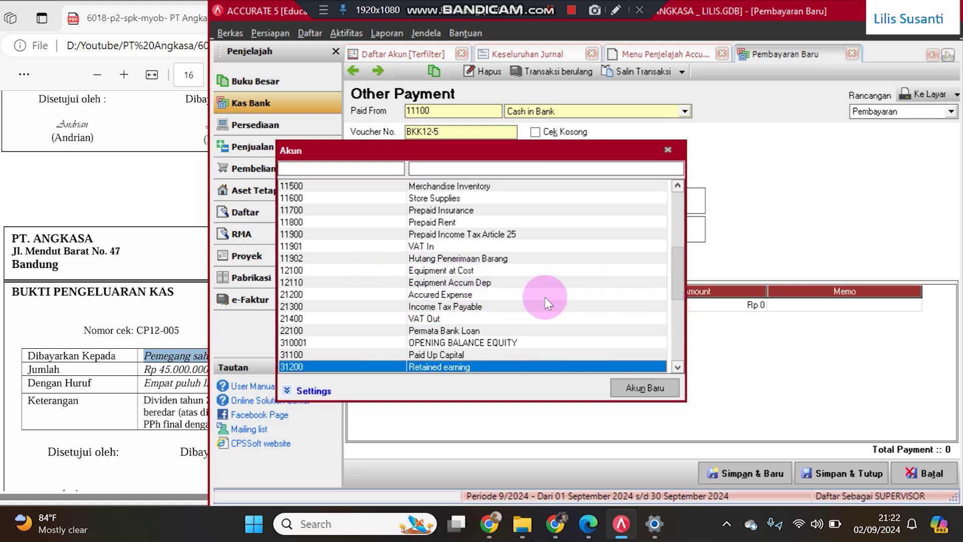
pyautogui.scroll(-3, 444, 341)
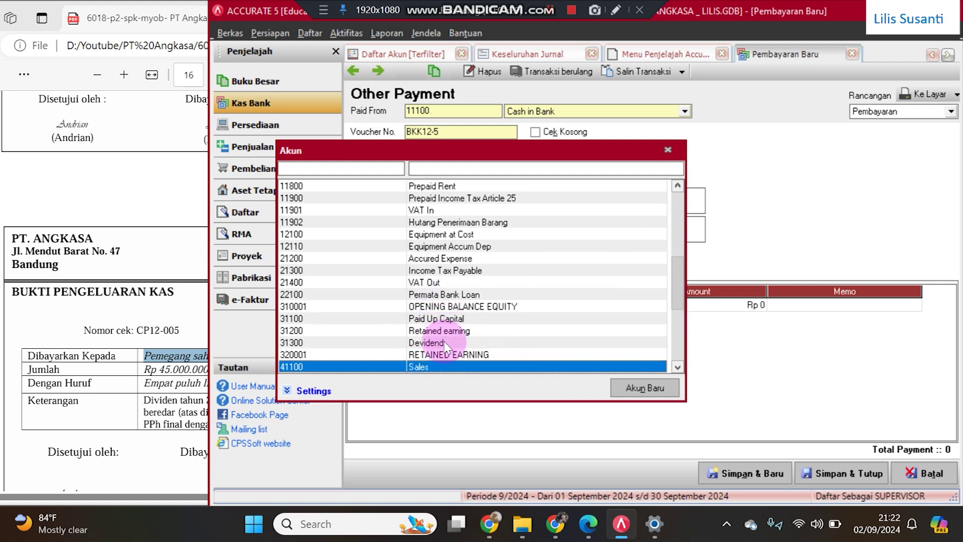
pyautogui.doubleClick(444, 342)
pyautogui.click(737, 307)
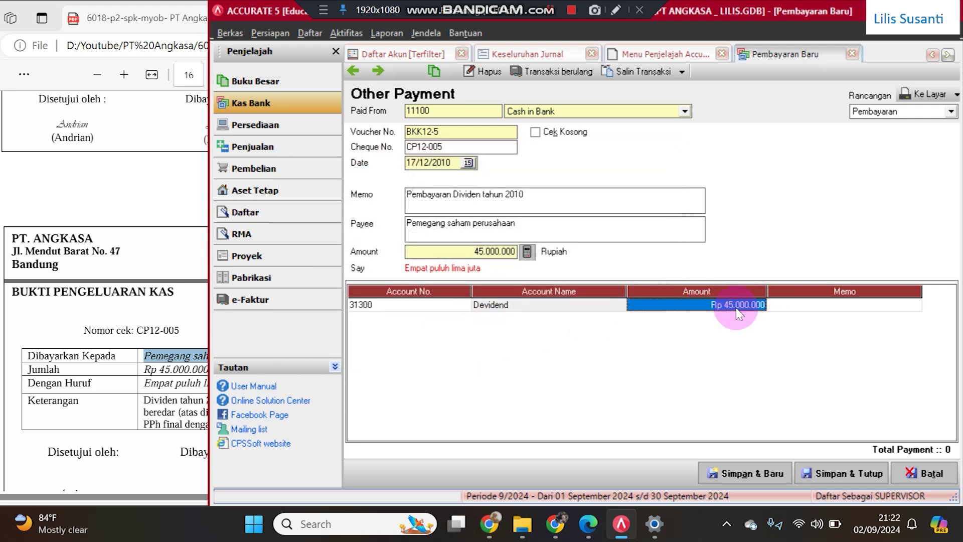
pyautogui.write('50000')
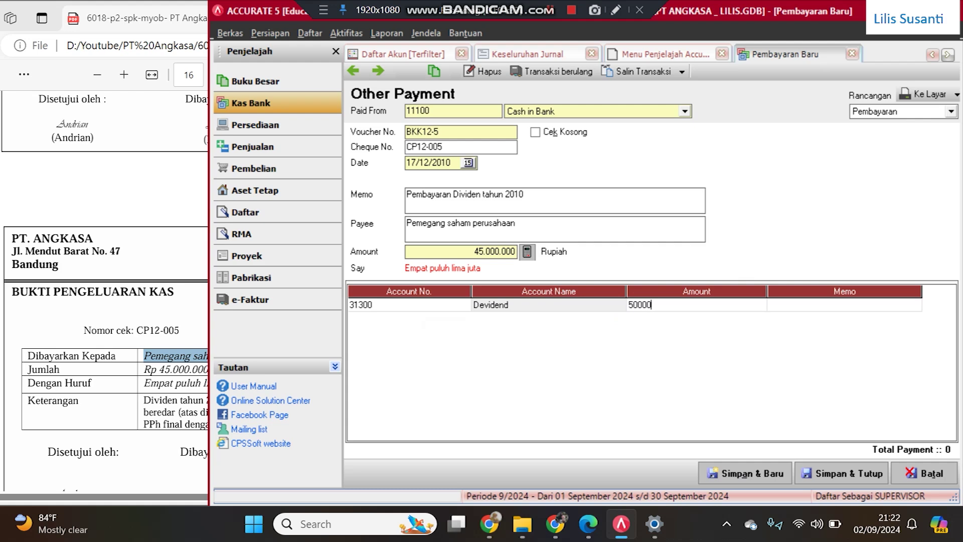
pyautogui.click(736, 312)
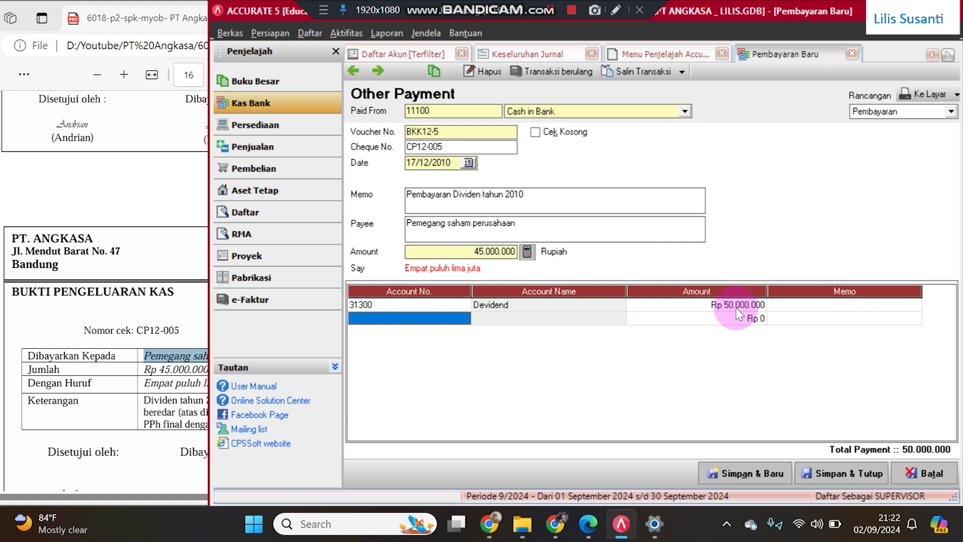
# Check the withholding tax note in the PDF and add account 21300 Income Tax Payable to the payment with an amount of -5.000.000.
pyautogui.click(161, 375)
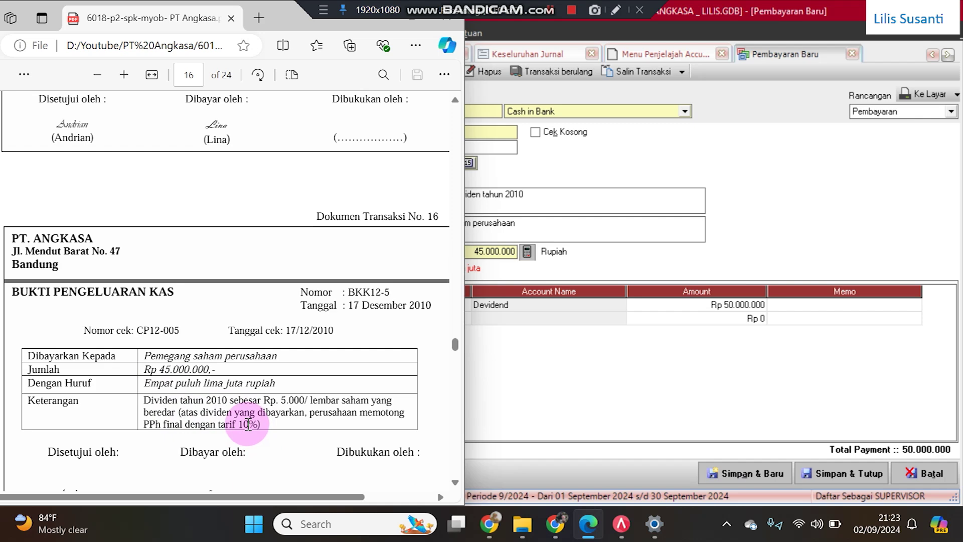
pyautogui.click(736, 306)
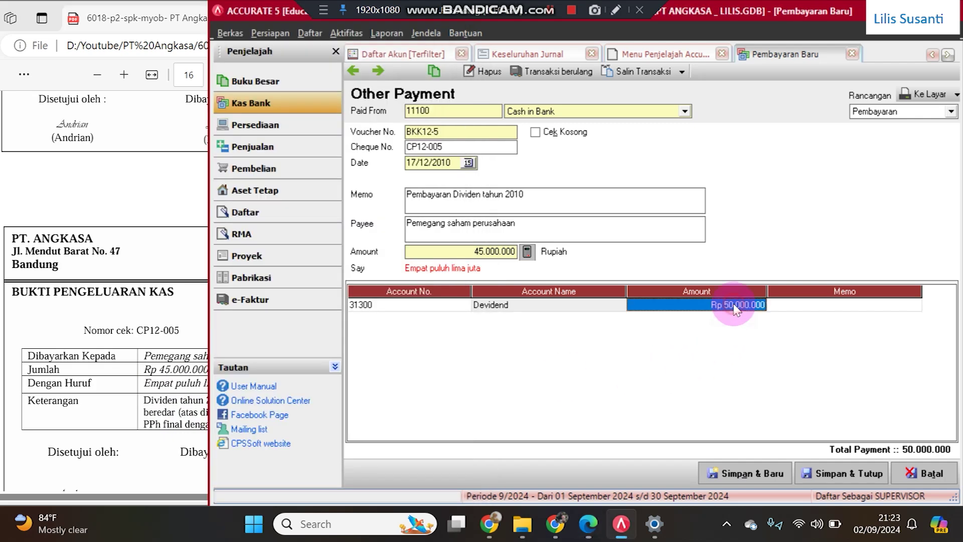
pyautogui.click(787, 306)
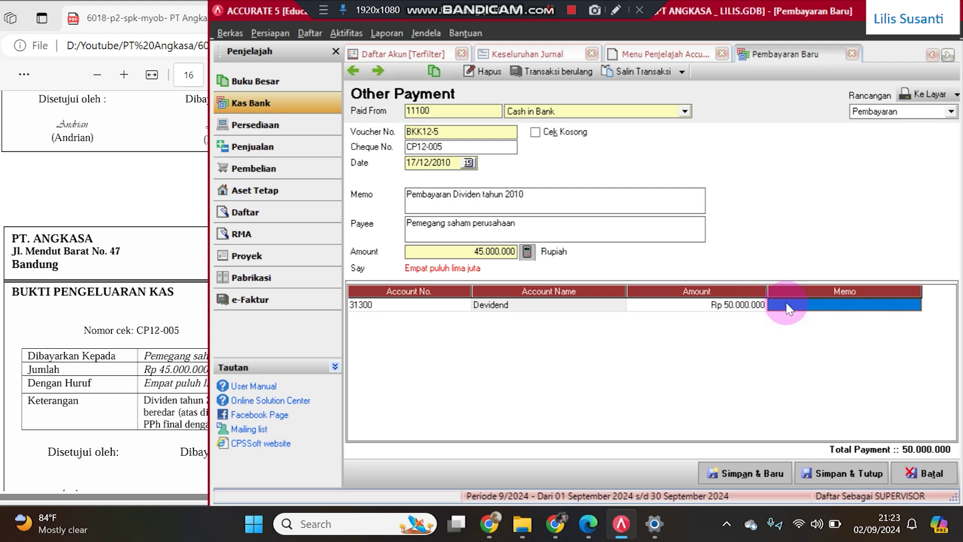
pyautogui.press('Tab')
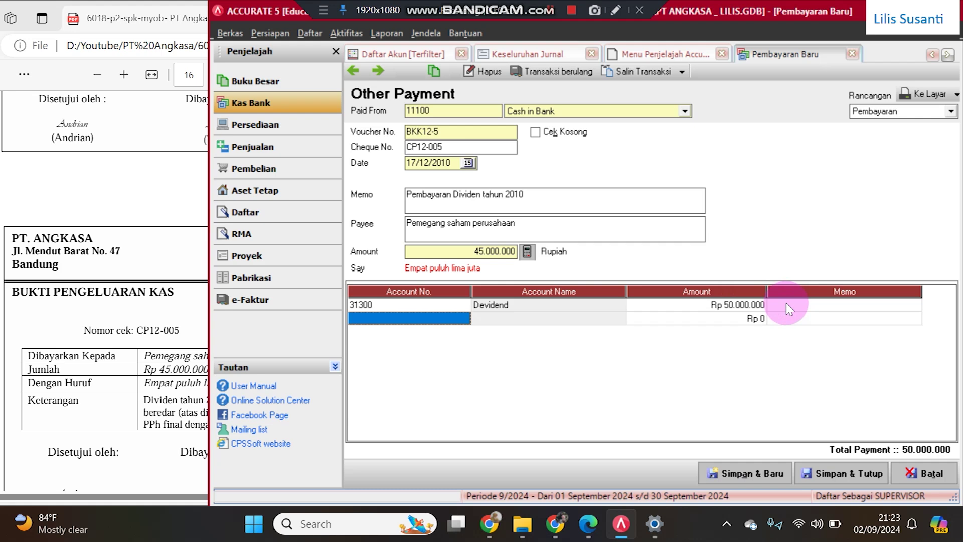
pyautogui.click(462, 318)
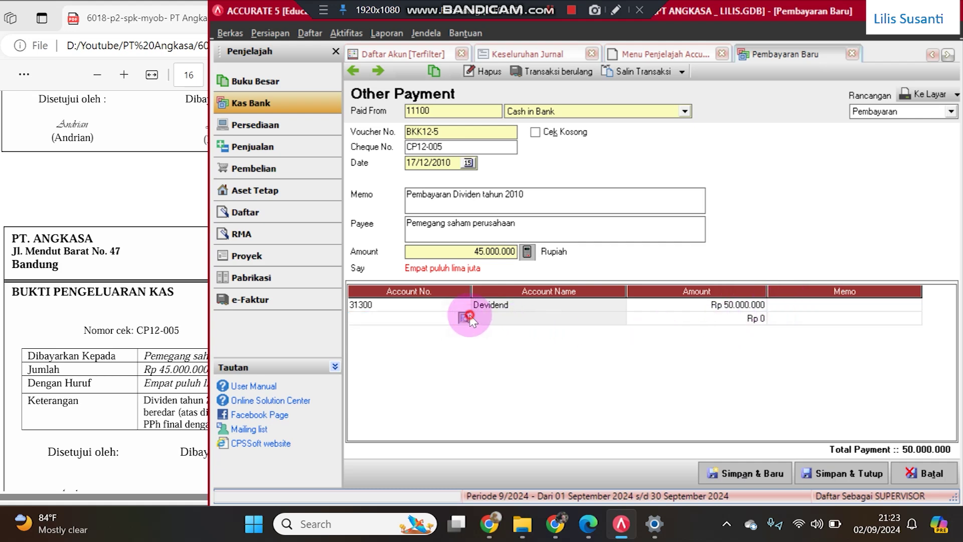
pyautogui.click(466, 318)
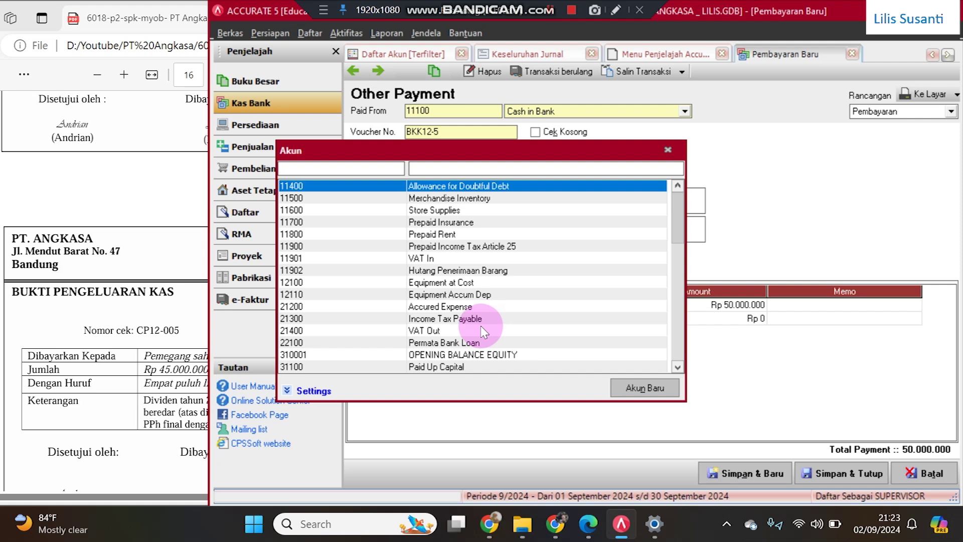
pyautogui.doubleClick(482, 323)
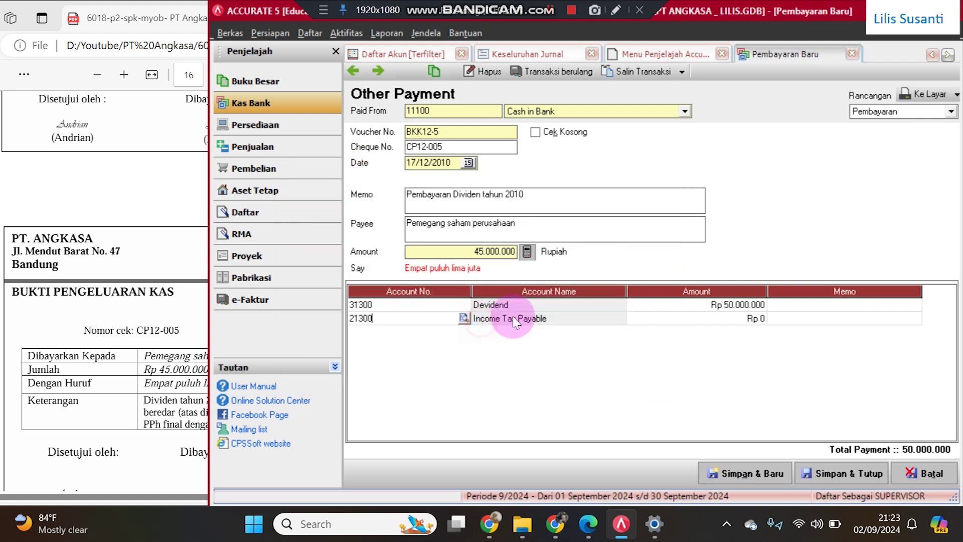
pyautogui.click(529, 322)
pyautogui.press('Tab')
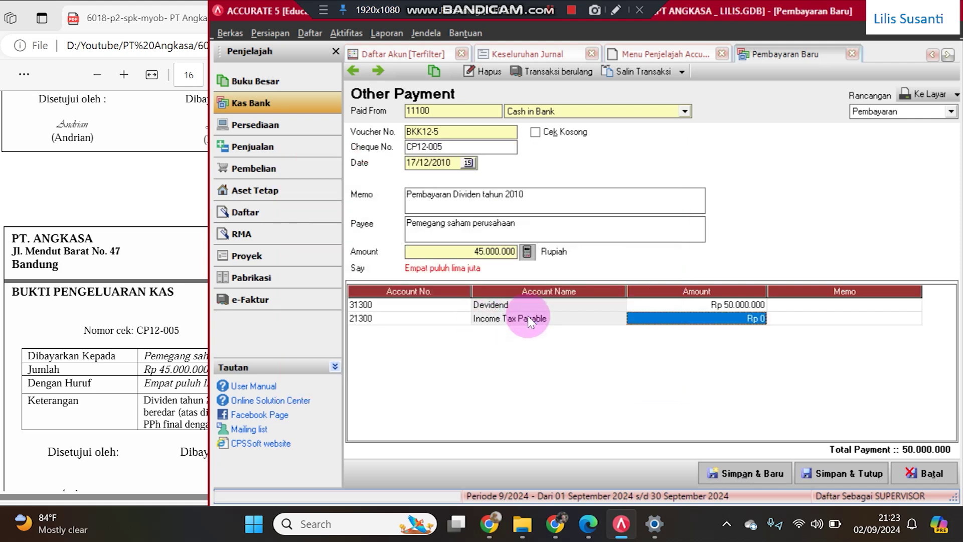
pyautogui.press('BackSpace')
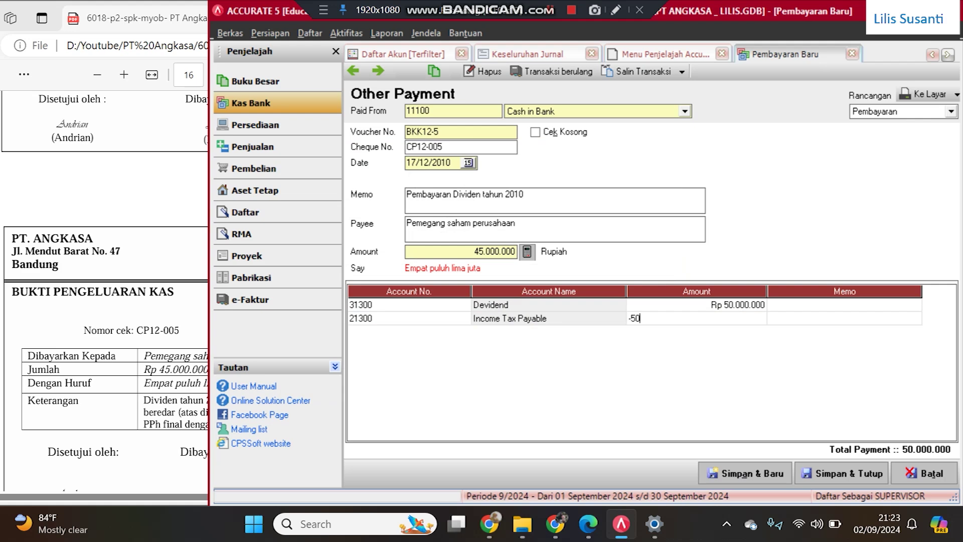
pyautogui.write('-5000000')
pyautogui.press('Tab')
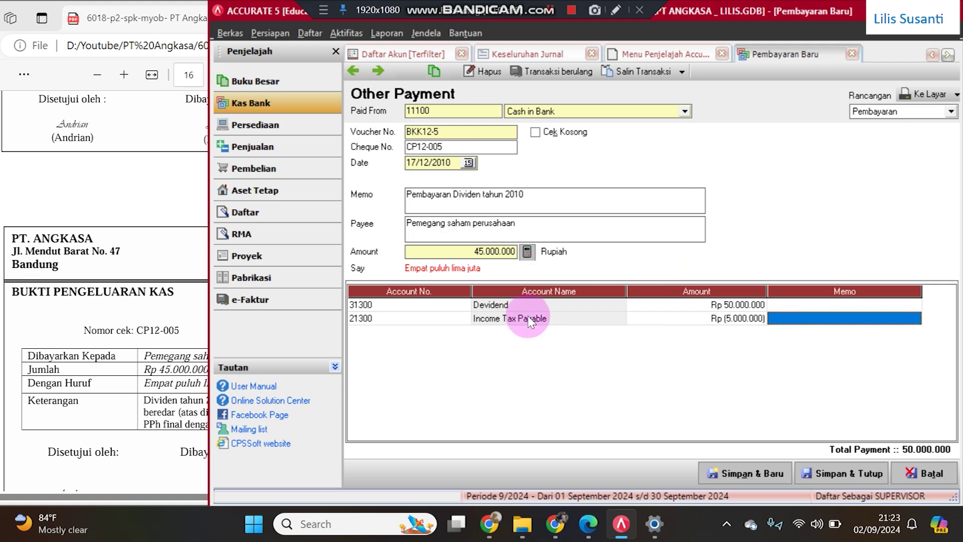
pyautogui.press('Tab')
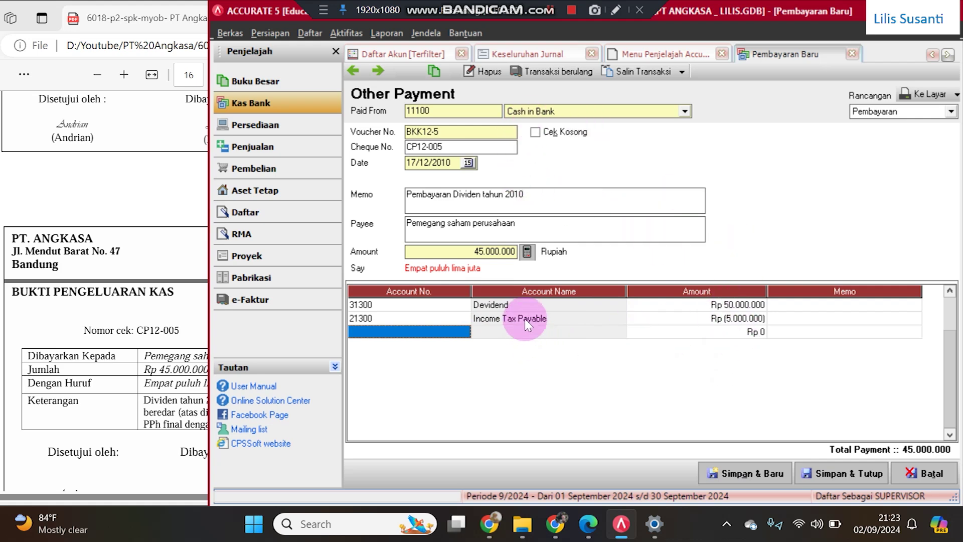
# Save and close the dividend payment, then bring up the Keseluruhan Jurnal report.
pyautogui.click(826, 475)
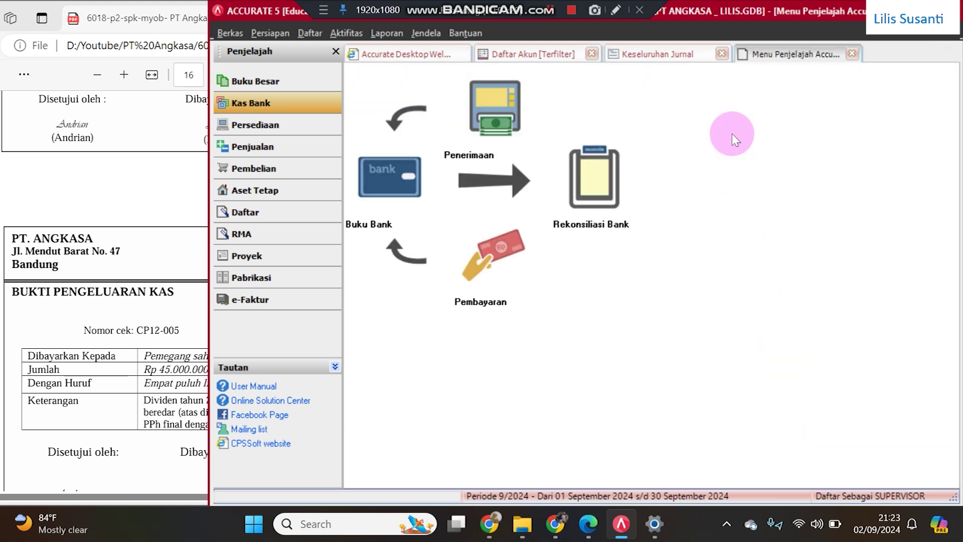
pyautogui.click(680, 59)
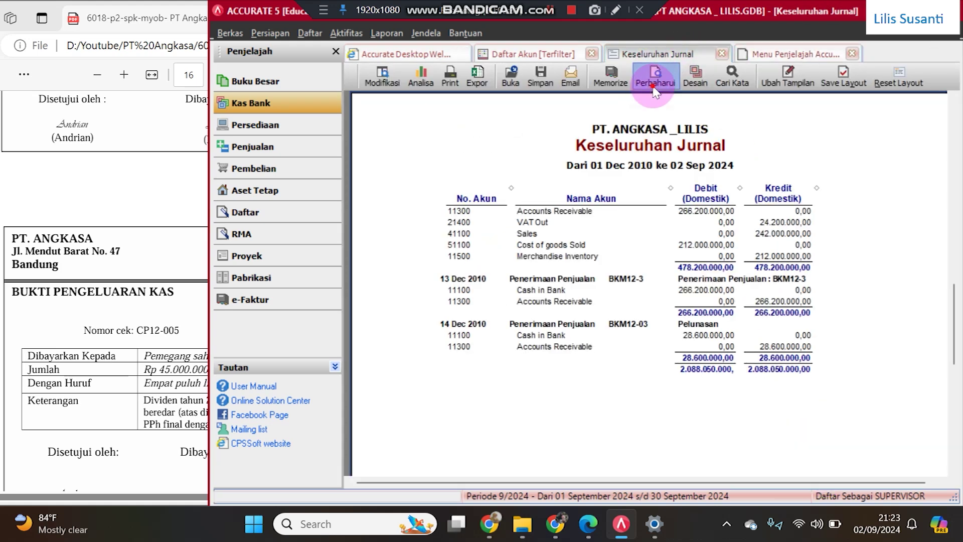
# Refresh the Keseluruhan Jurnal report and check the journal entry for dividend payment BKK12-5.
pyautogui.click(654, 77)
pyautogui.scroll(-5, 702, 301)
pyautogui.scroll(-10, 707, 409)
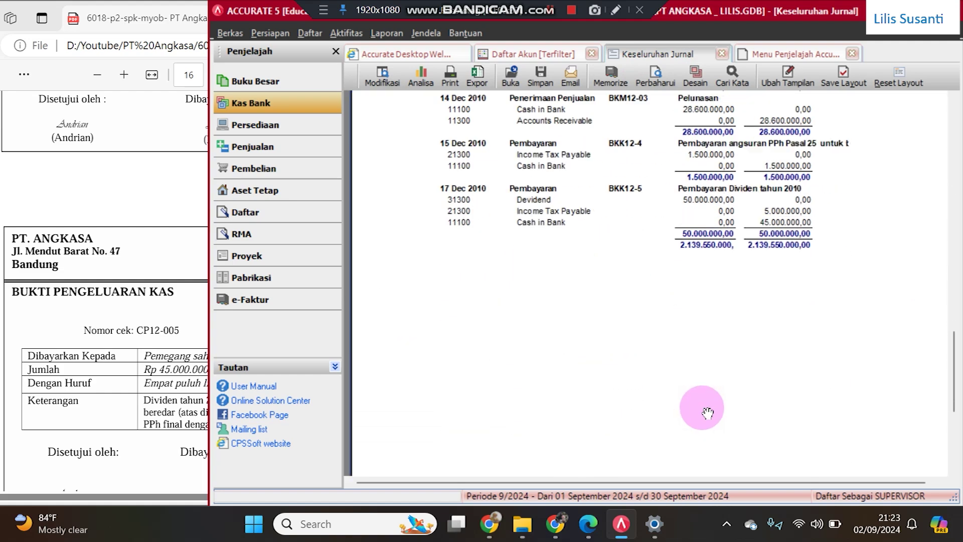
pyautogui.scroll(1, 703, 408)
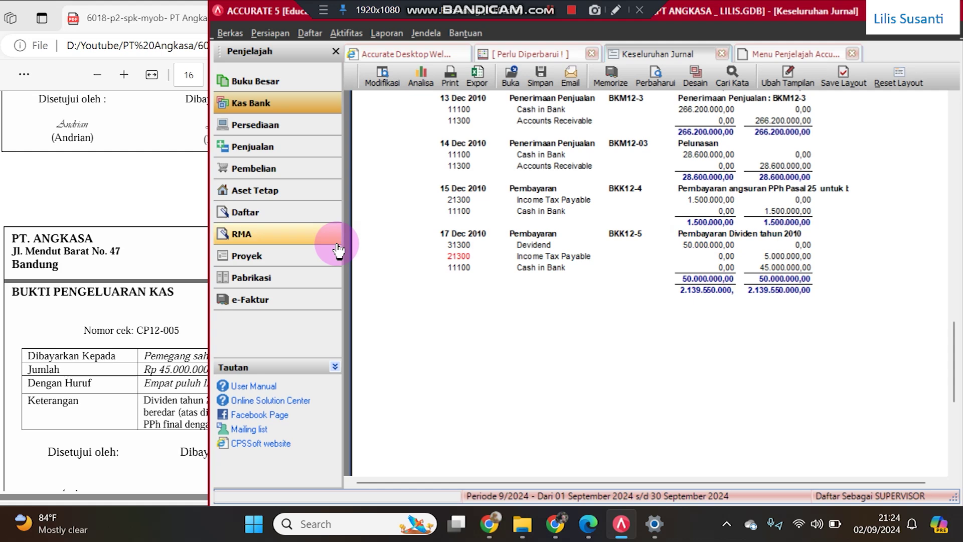
# Read Dokumen Transaksi No. 17 in the PDF and start a new sales invoice in Accurate for customer Techno Computer.
pyautogui.click(151, 282)
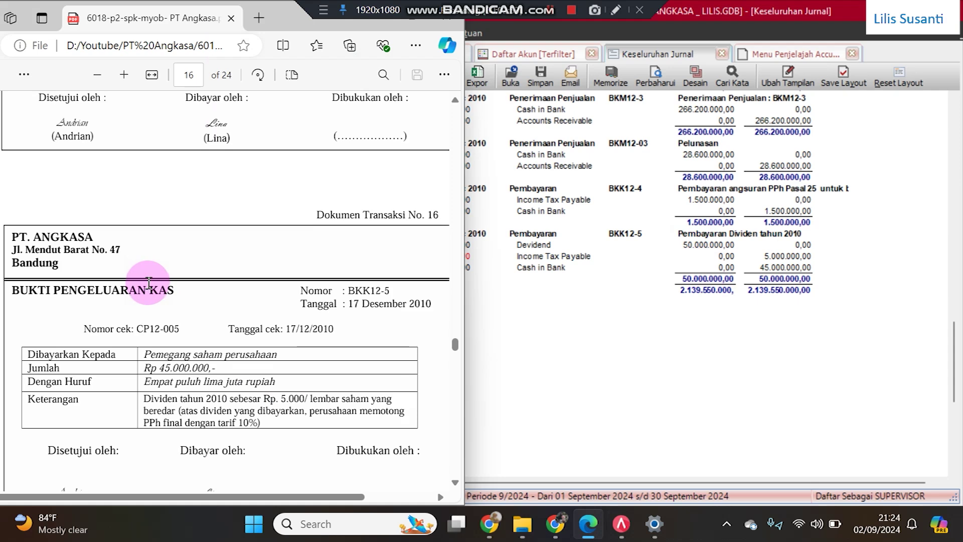
pyautogui.scroll(-10, 149, 283)
pyautogui.scroll(-3, 149, 283)
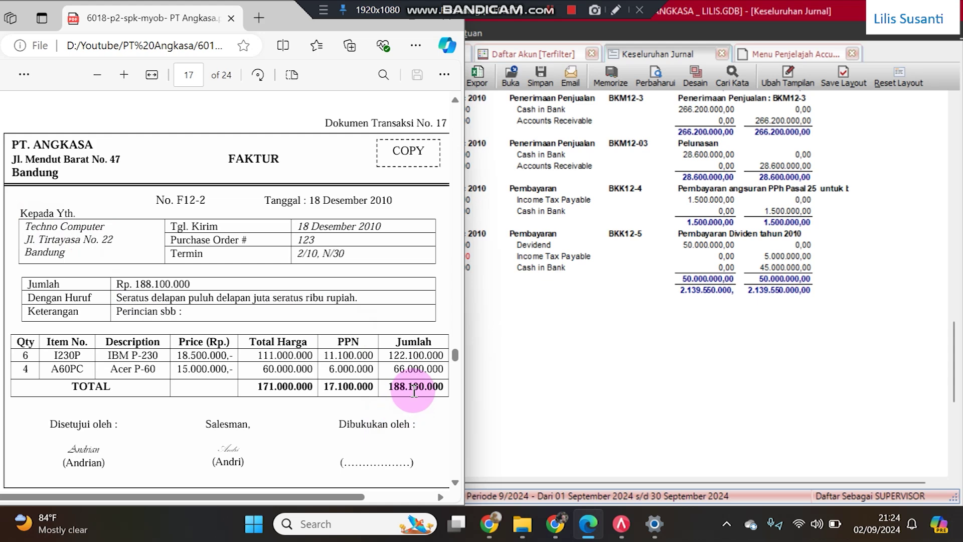
pyautogui.click(527, 374)
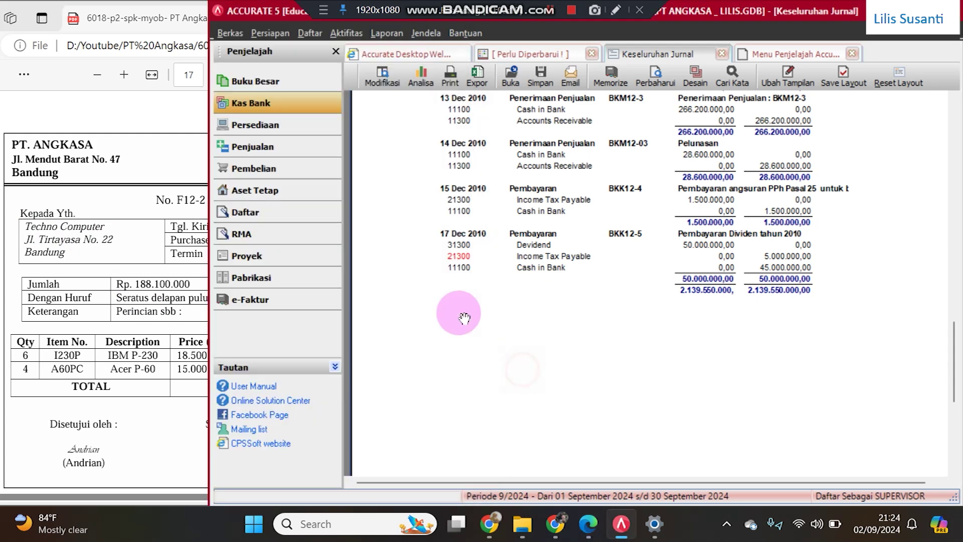
pyautogui.click(254, 150)
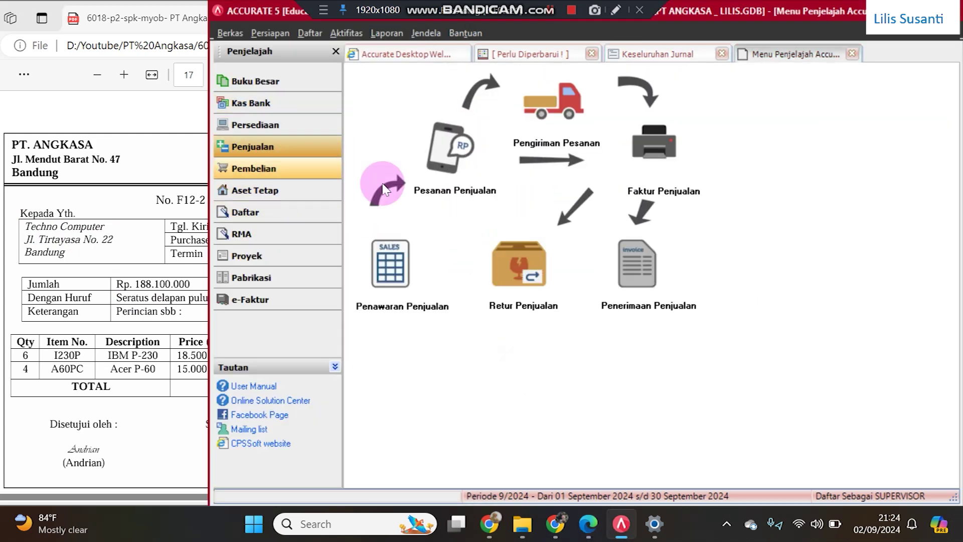
pyautogui.click(653, 169)
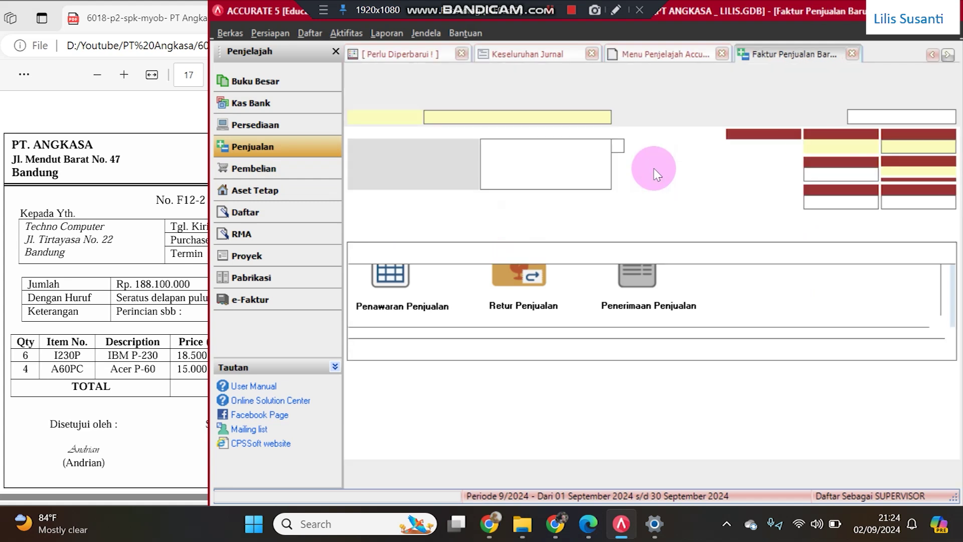
pyautogui.click(605, 117)
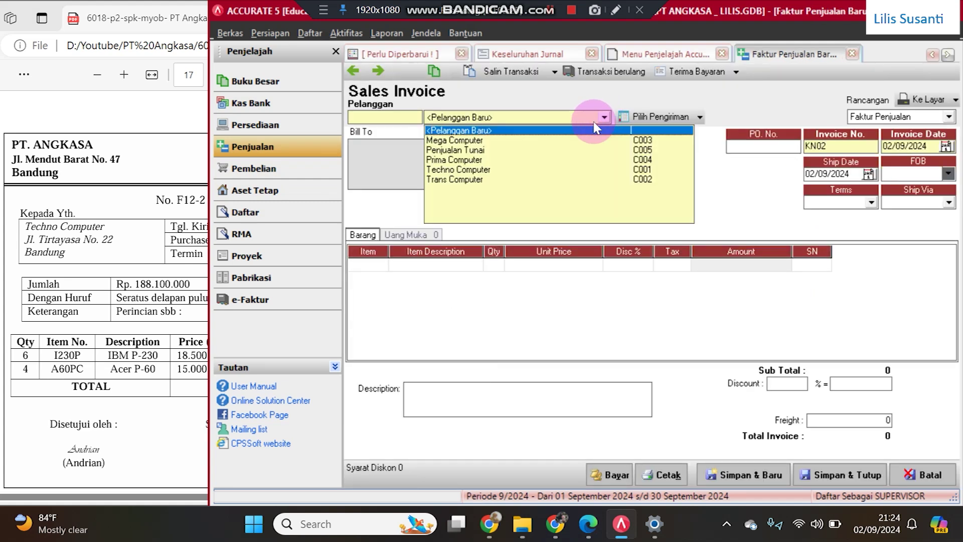
pyautogui.click(461, 170)
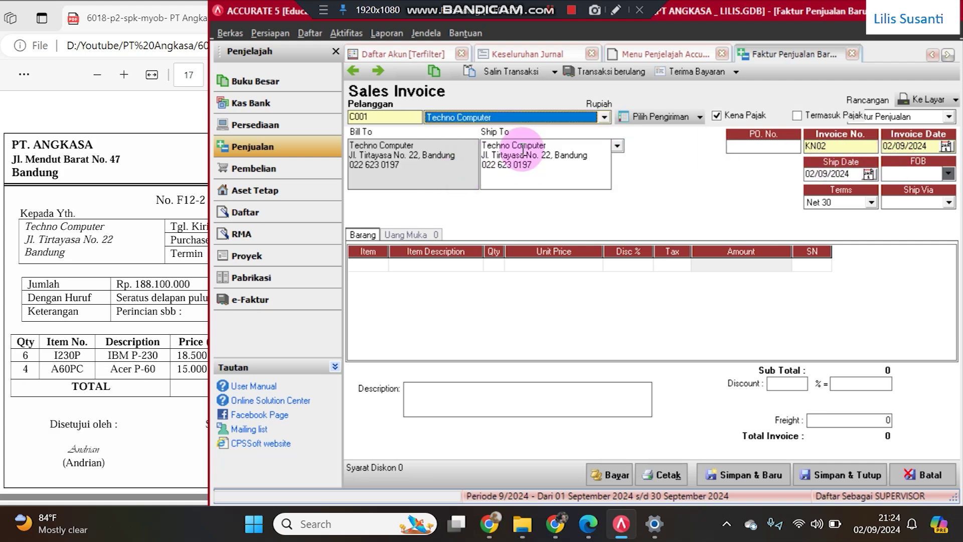
# Set the sales invoice number to F12-2 and both the invoice date and ship date to 18/12/2010, following the PDF.
pyautogui.click(136, 240)
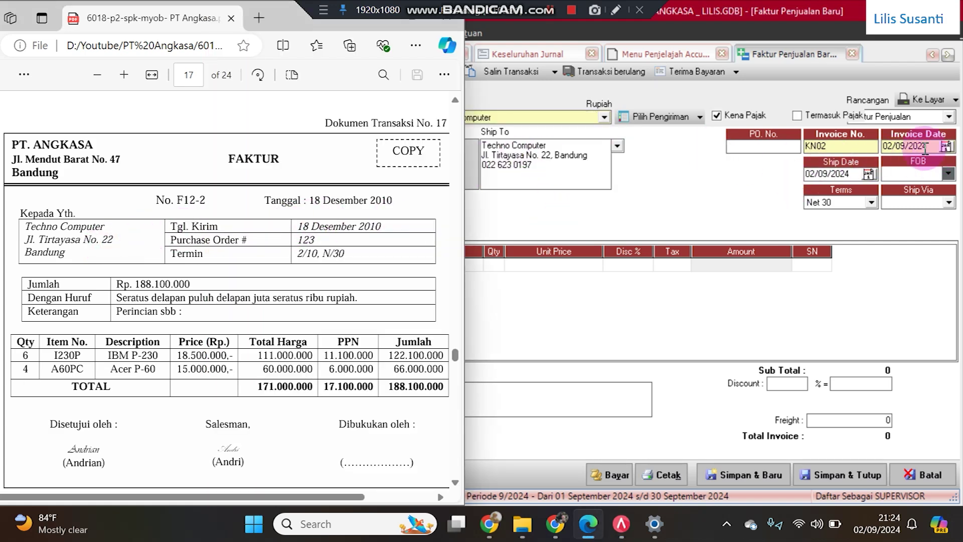
pyautogui.click(904, 146)
pyautogui.write('18/12/2010')
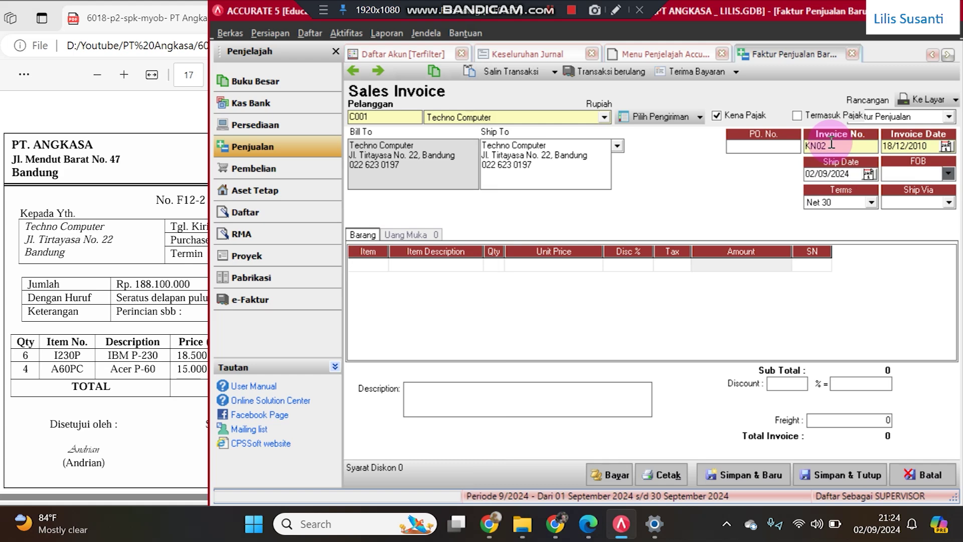
pyautogui.click(832, 145)
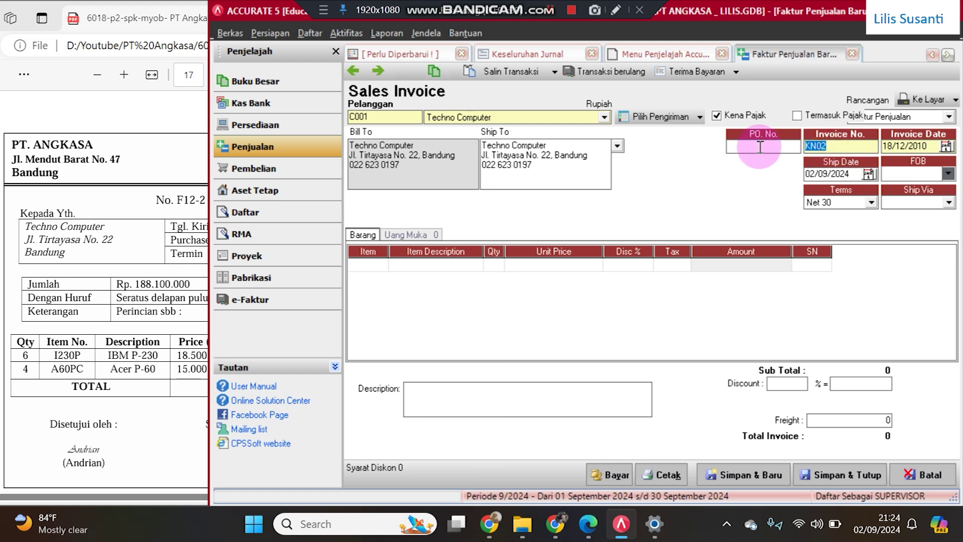
pyautogui.write('F12-')
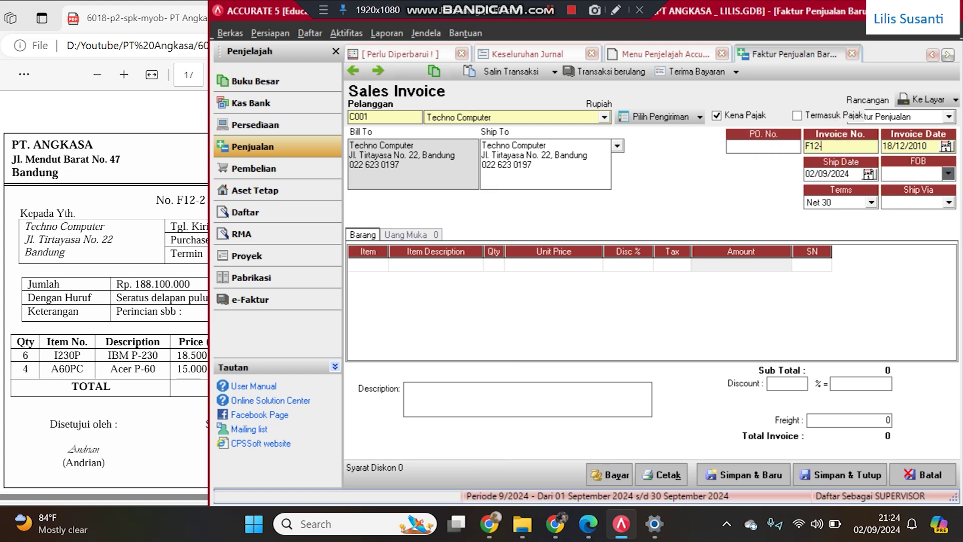
pyautogui.press('Tab')
pyautogui.hotkey('ctrl', 'c')
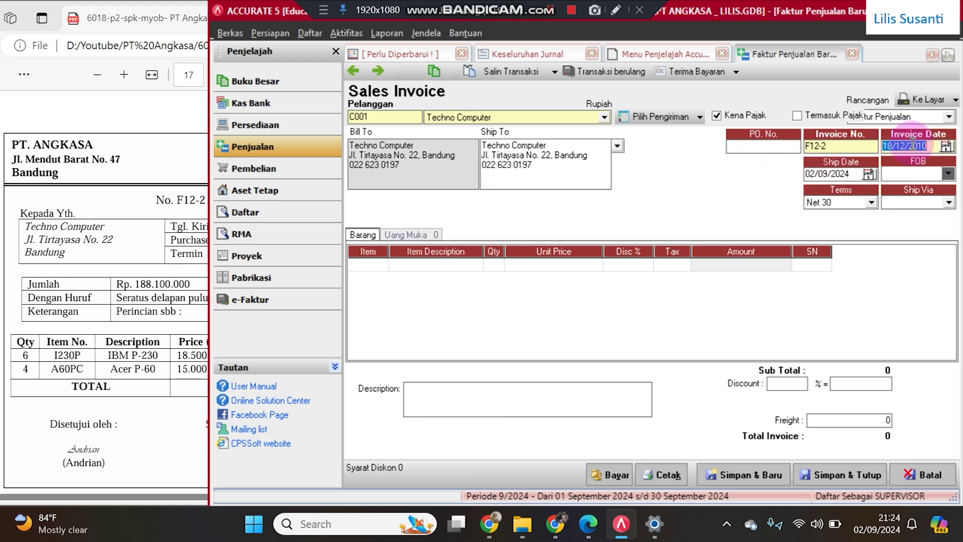
pyautogui.click(848, 173)
pyautogui.hotkey('ctrl', 'v')
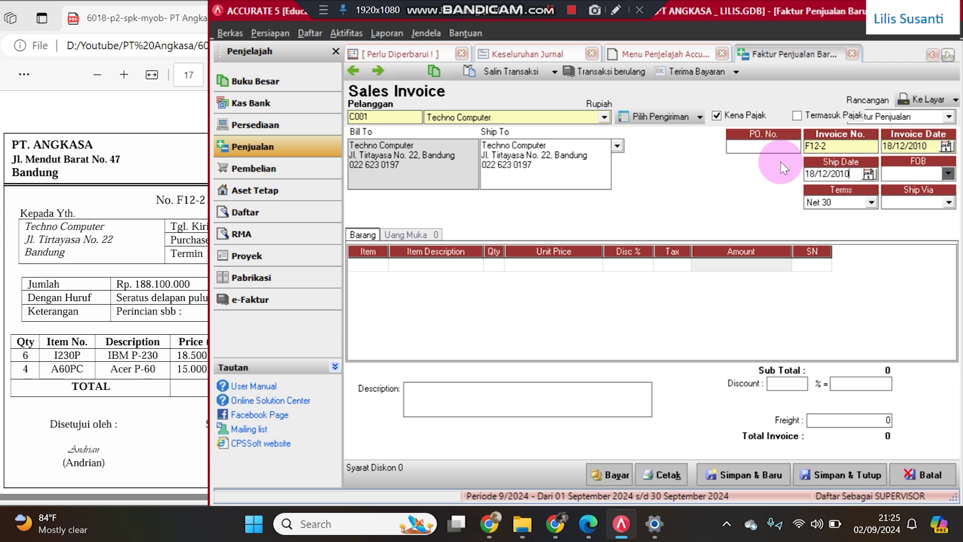
# Add item I230P (IBM P-230) to the invoice with quantity 6 and a unit price of 18.500.000.
pyautogui.click(367, 264)
pyautogui.click(381, 267)
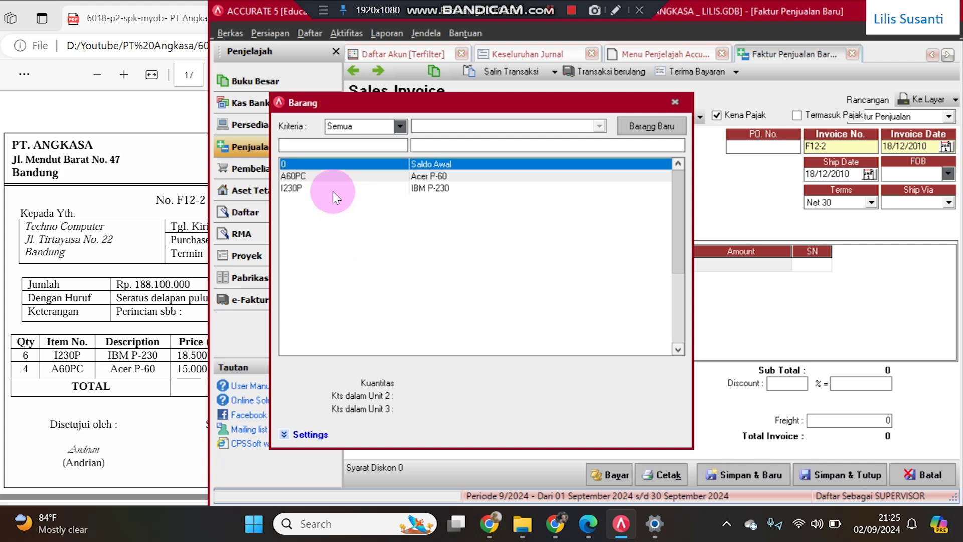
pyautogui.doubleClick(438, 189)
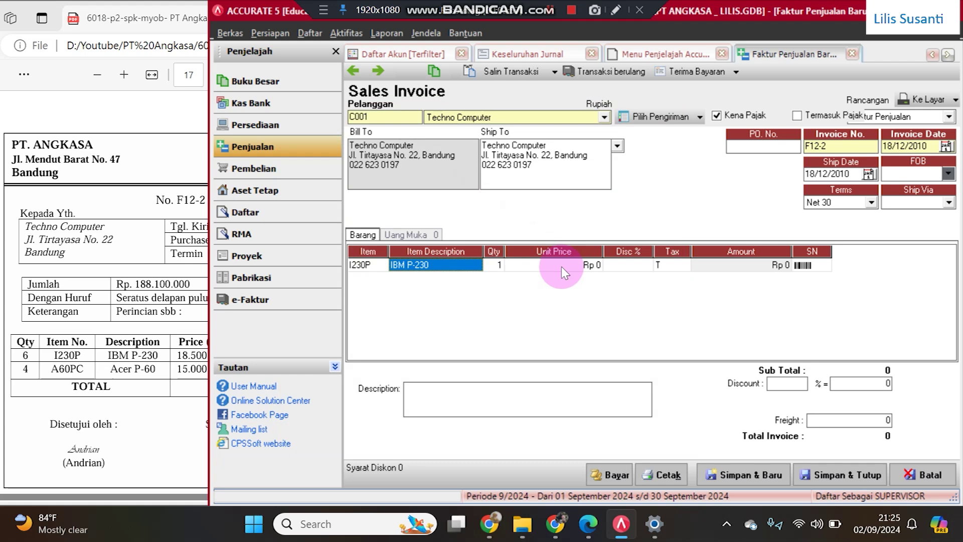
pyautogui.press('Tab')
pyautogui.write('6')
pyautogui.press('Tab')
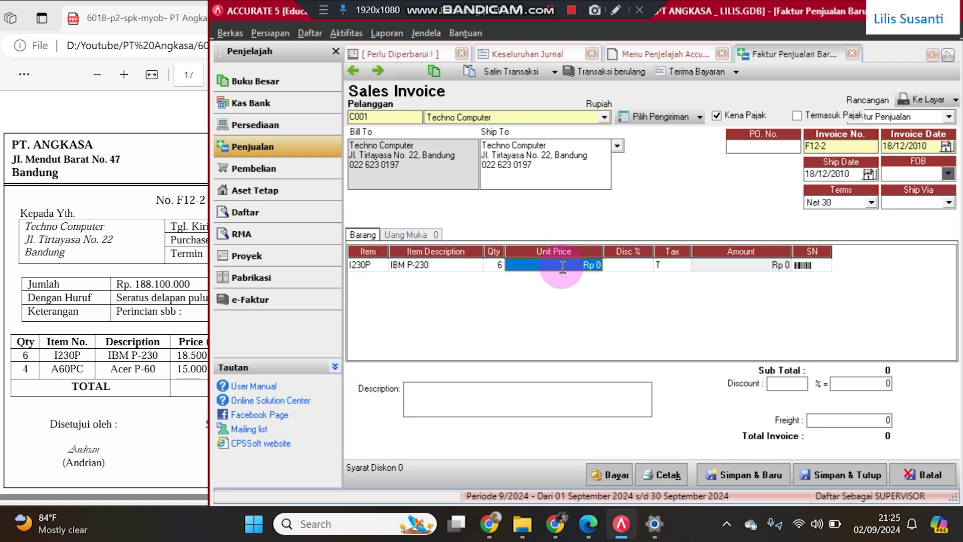
pyautogui.write('18500000')
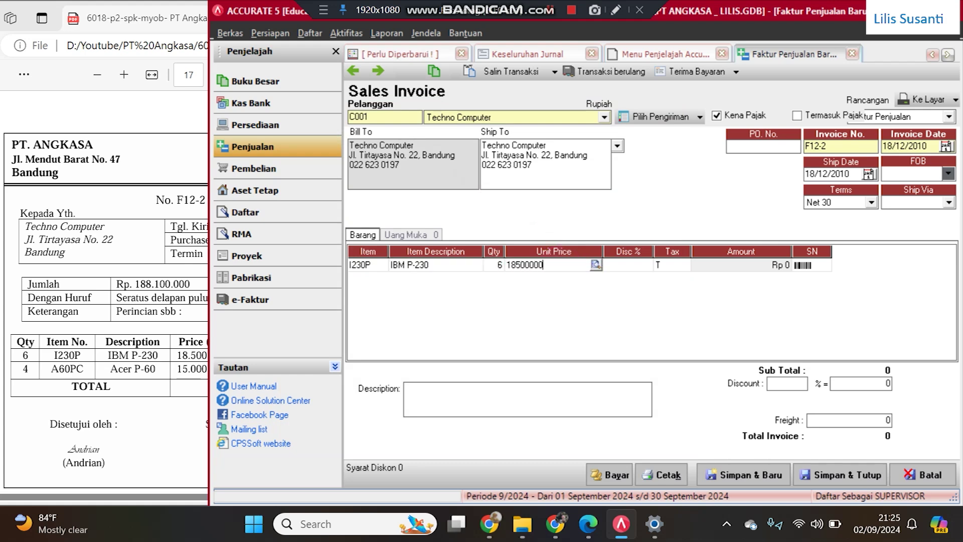
pyautogui.press('Tab')
pyautogui.press('Tab')
pyautogui.press('Tab')
pyautogui.press('Tab')
pyautogui.press('Tab')
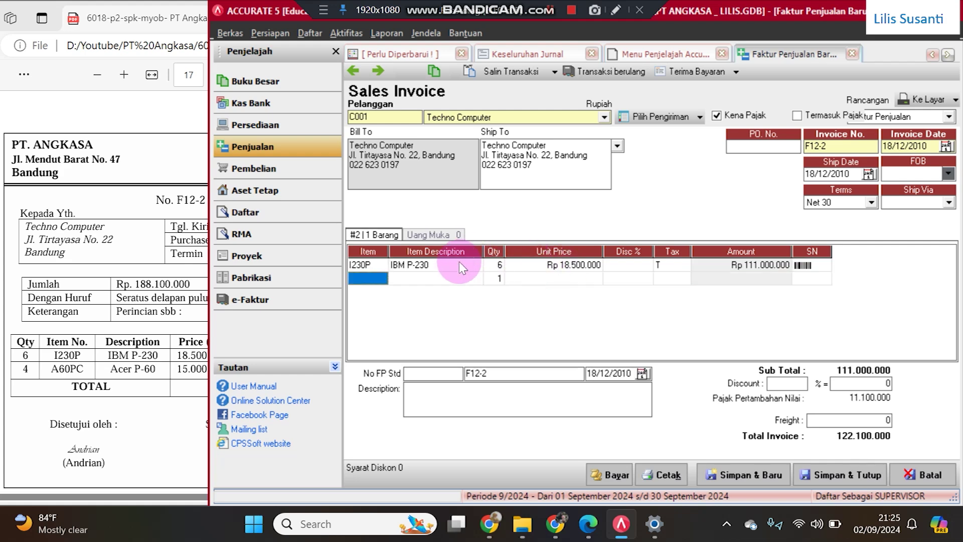
# Add item A60PC (Acer P-60) to the invoice with quantity 4 and a unit price of 15.000.000.
pyautogui.click(383, 279)
pyautogui.click(382, 279)
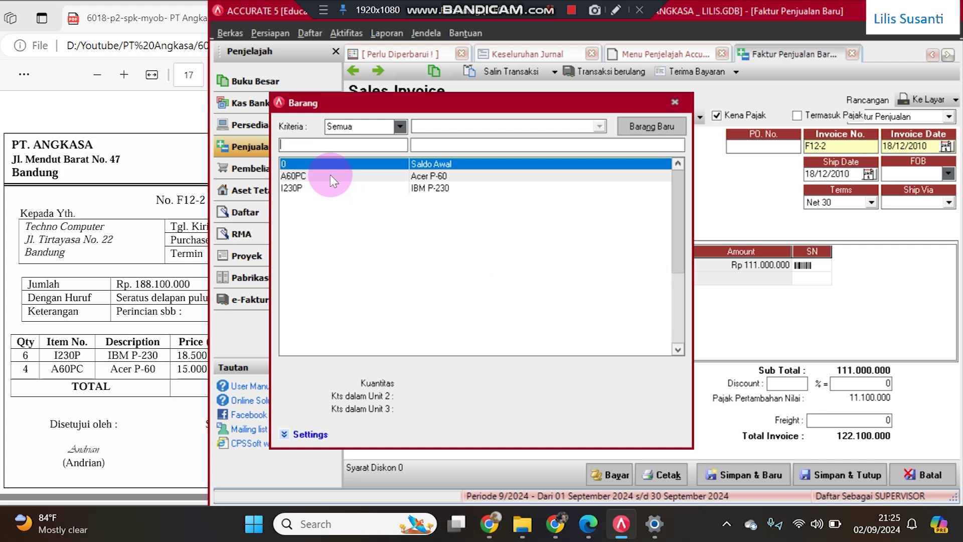
pyautogui.doubleClick(326, 177)
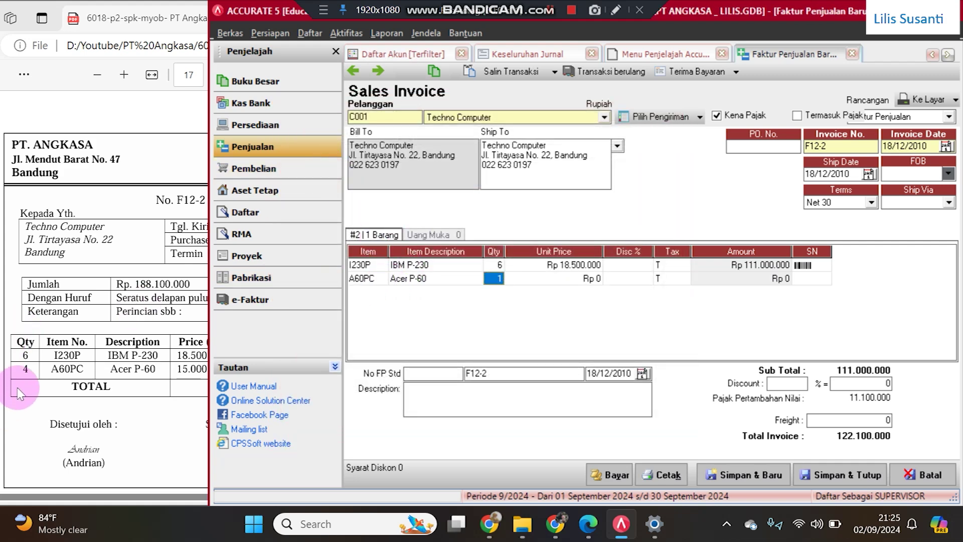
pyautogui.write('4')
pyautogui.press('Tab')
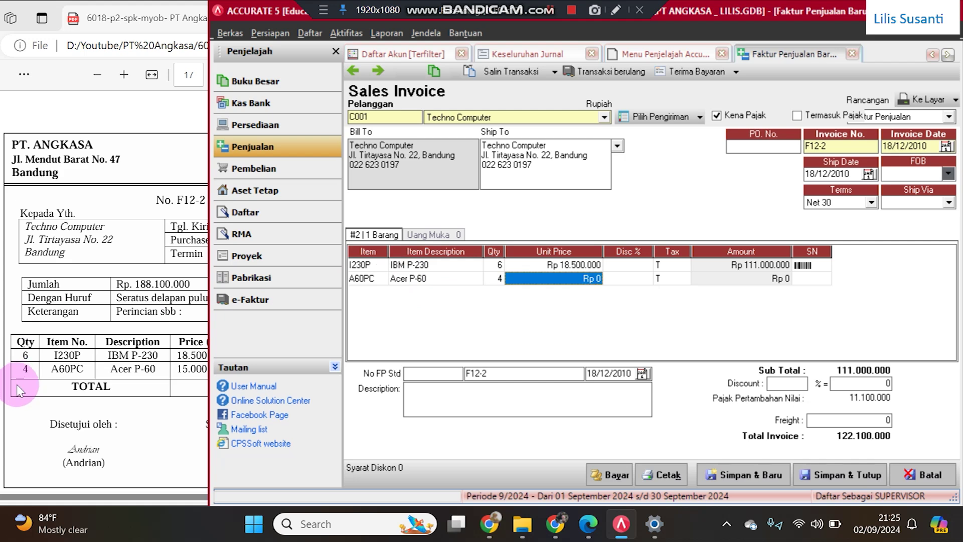
pyautogui.write('15')
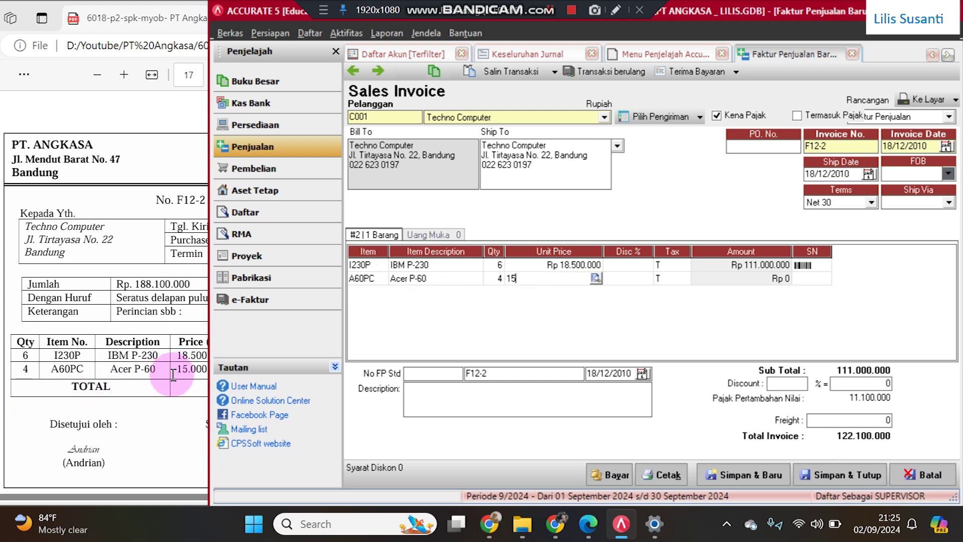
pyautogui.write('.000.000')
pyautogui.press('Tab')
pyautogui.press('Tab')
pyautogui.press('Tab')
pyautogui.press('Tab')
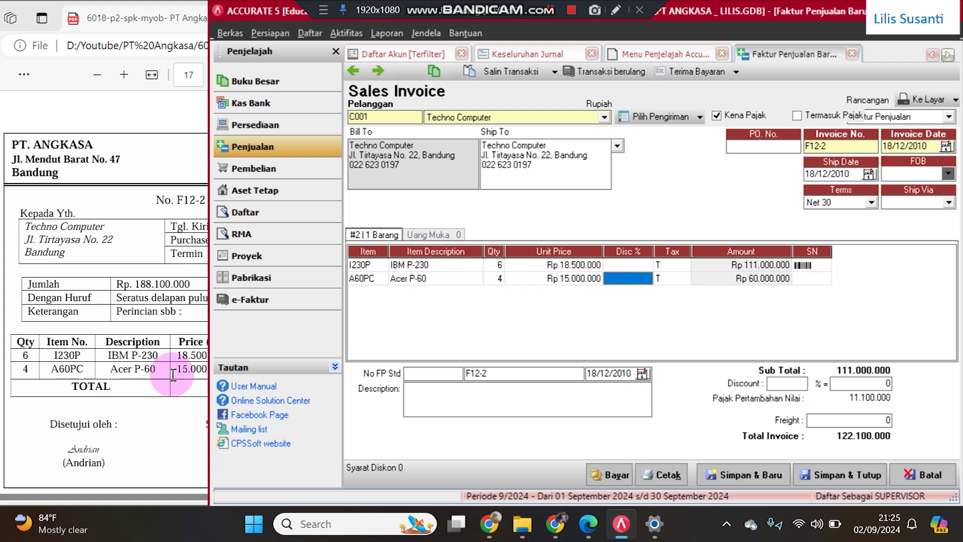
pyautogui.press('Down')
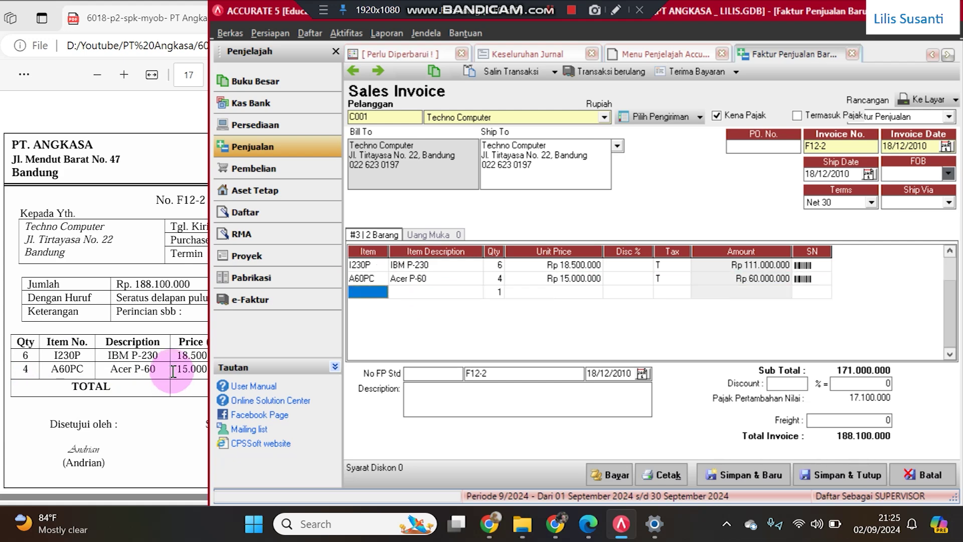
# Compare the sales invoice with the PDF, save and close it, and bring up Dokumen Transaksi No. 18 in the PDF.
pyautogui.click(52, 388)
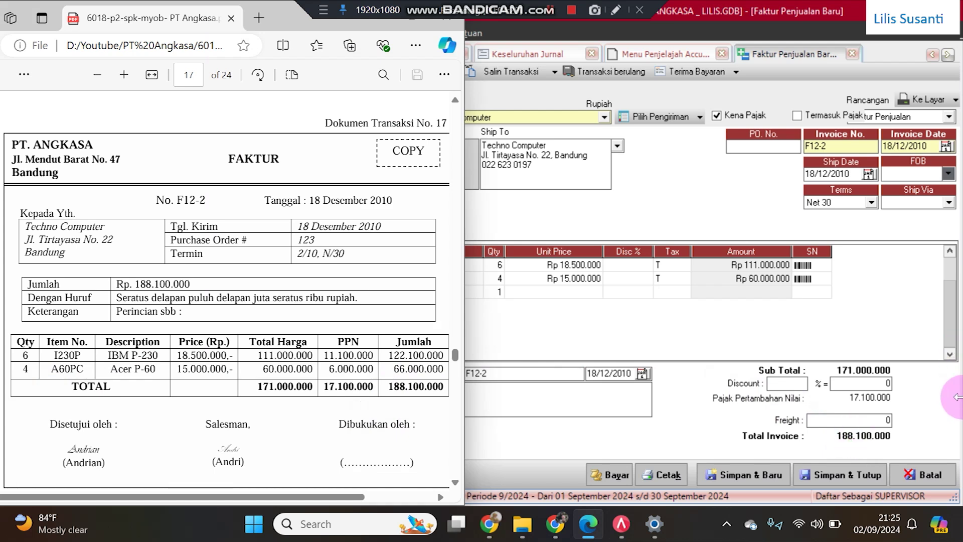
pyautogui.click(853, 476)
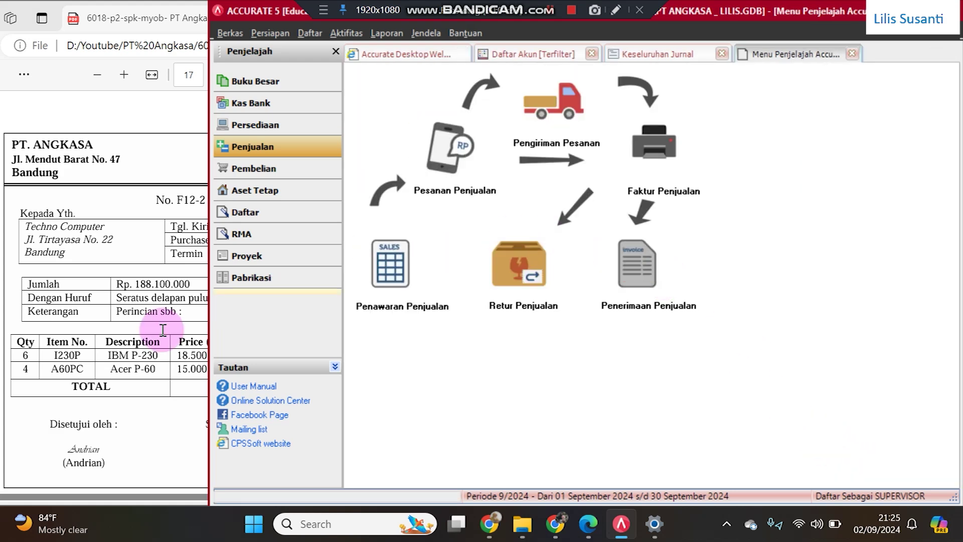
pyautogui.click(184, 289)
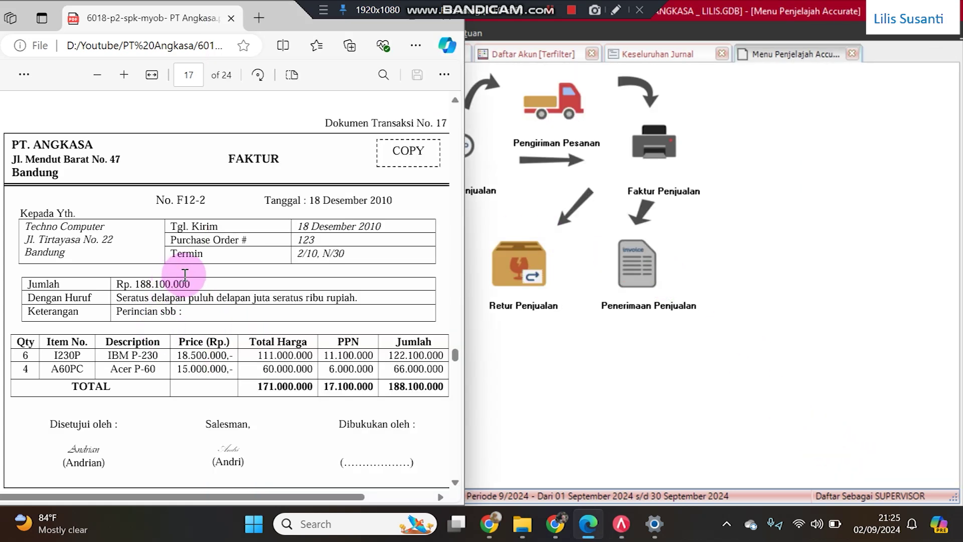
pyautogui.scroll(-6, 185, 274)
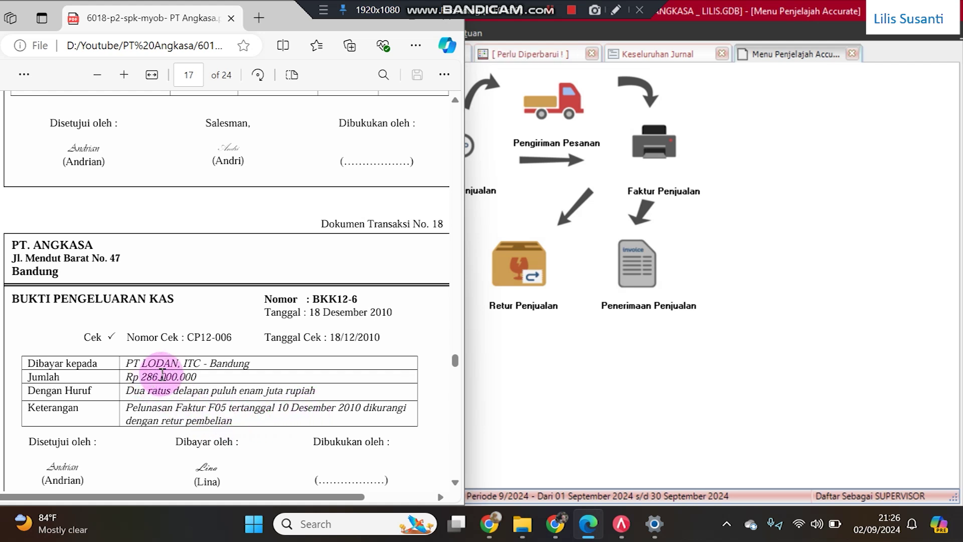
# Open a new purchase payment form in Accurate and check the description of payment BKK12-6 in the PDF.
pyautogui.click(577, 399)
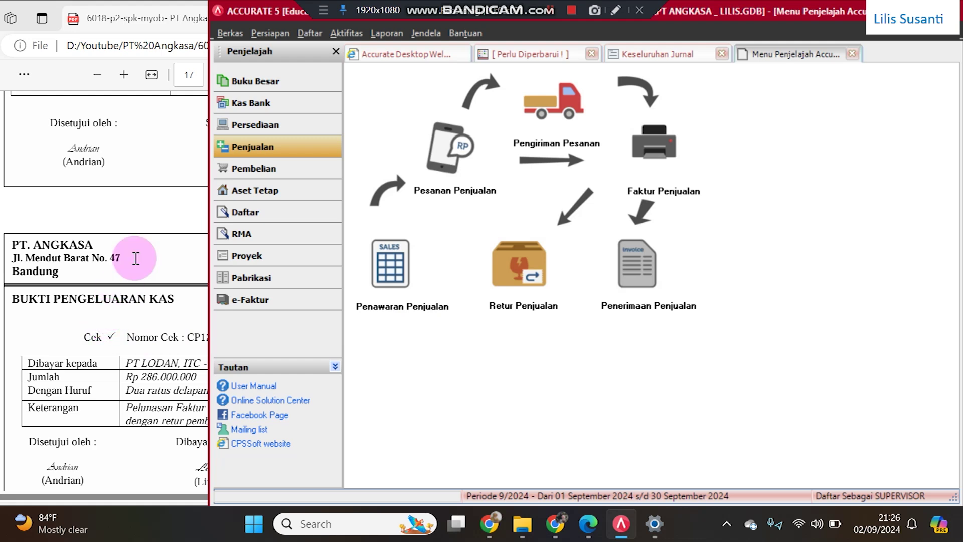
pyautogui.click(291, 171)
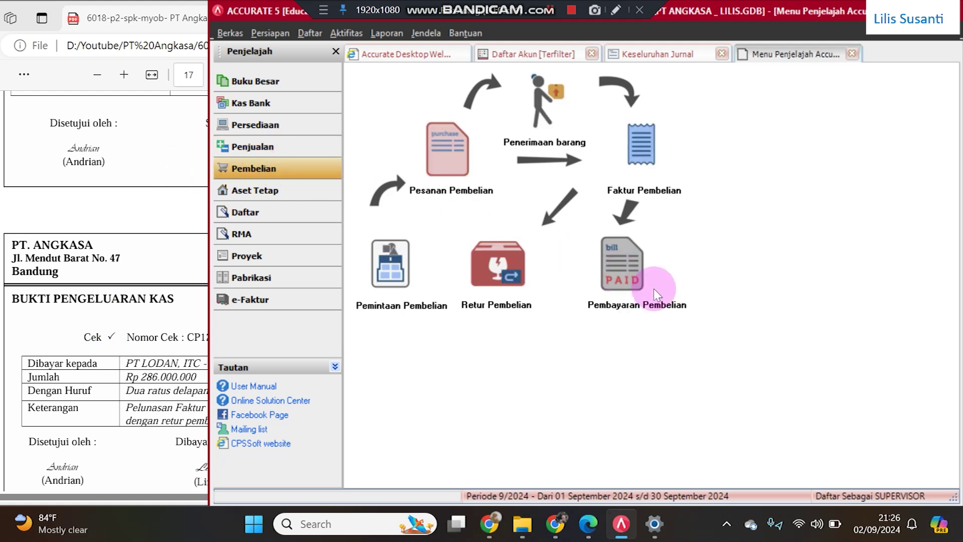
pyautogui.click(637, 261)
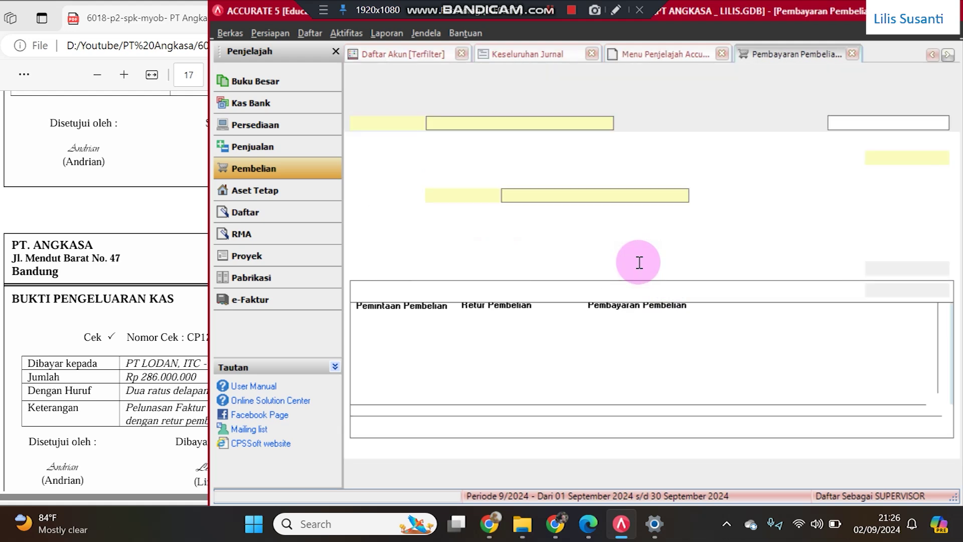
pyautogui.click(126, 414)
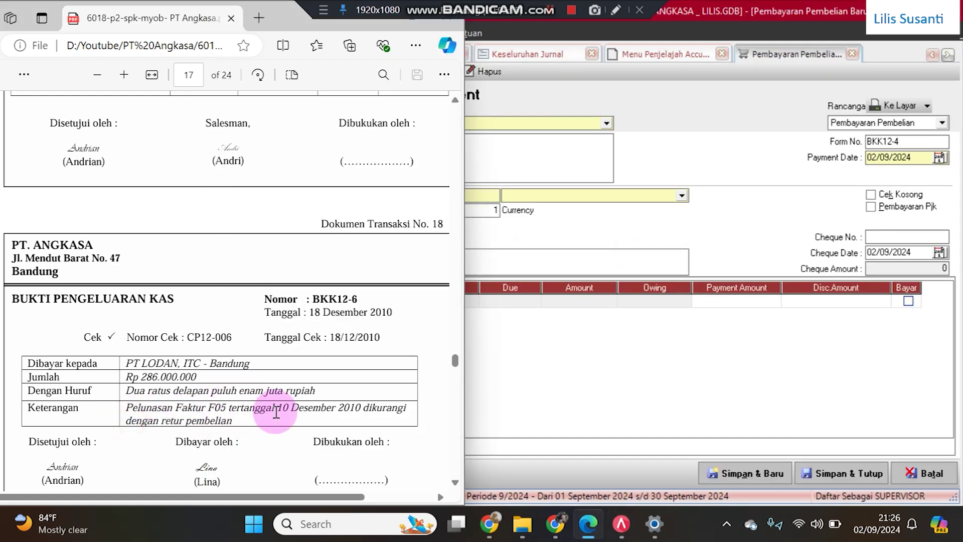
pyautogui.click(571, 374)
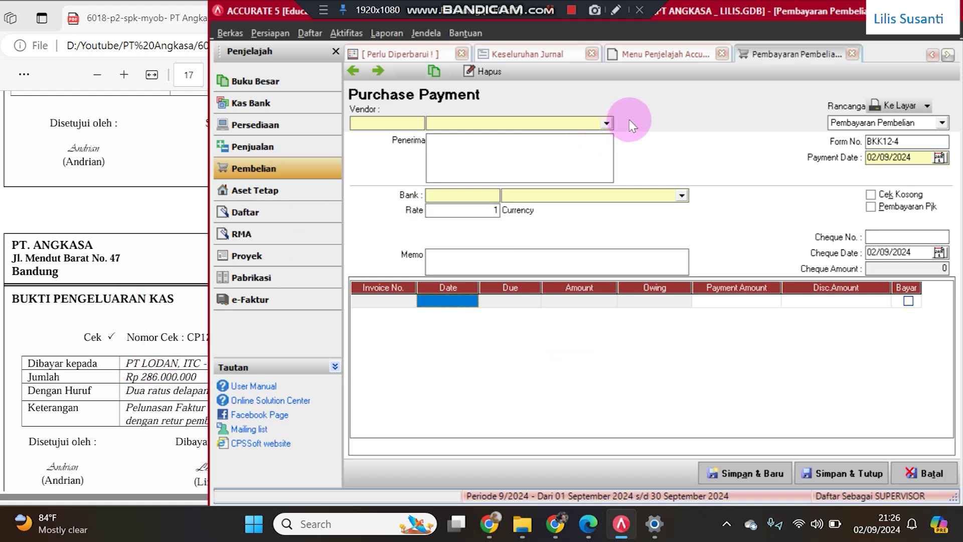
# Select vendor PT. Lodan for the purchase payment and set both the payment date and cheque date to 18/12/2010.
pyautogui.click(606, 123)
pyautogui.click(497, 146)
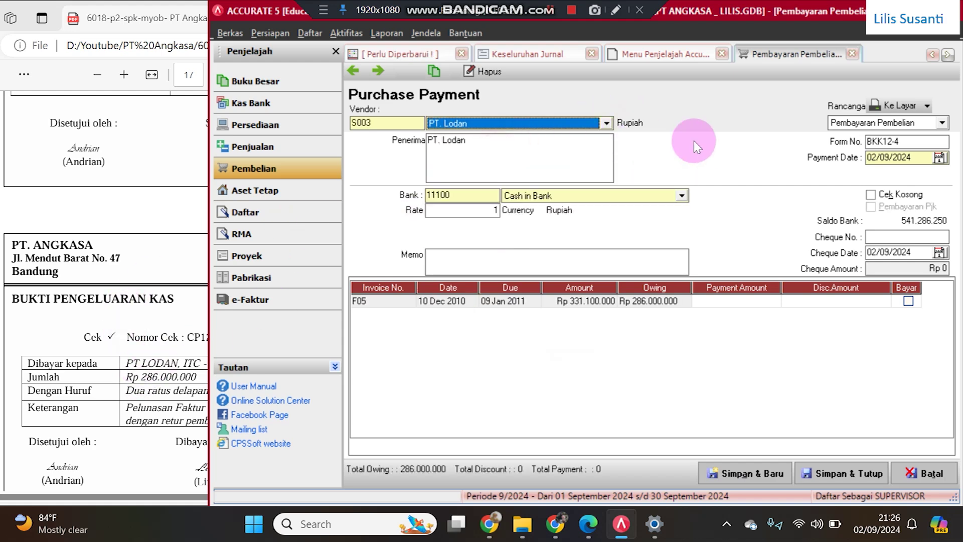
pyautogui.click(153, 275)
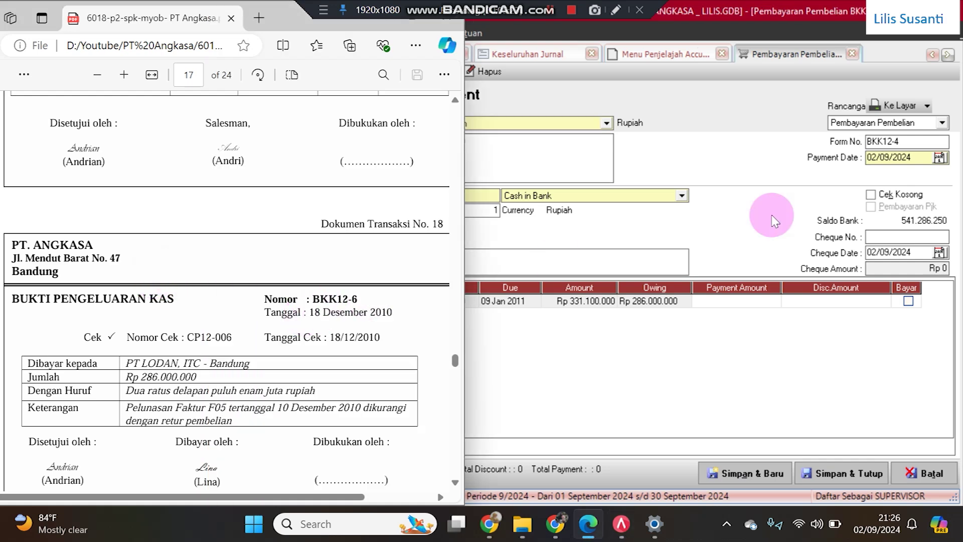
pyautogui.click(925, 157)
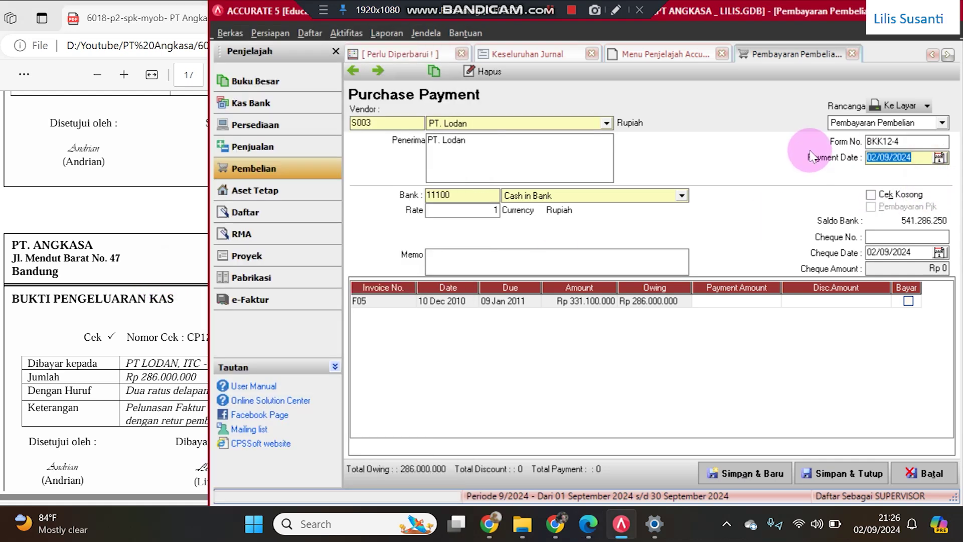
pyautogui.write('18/12/2010')
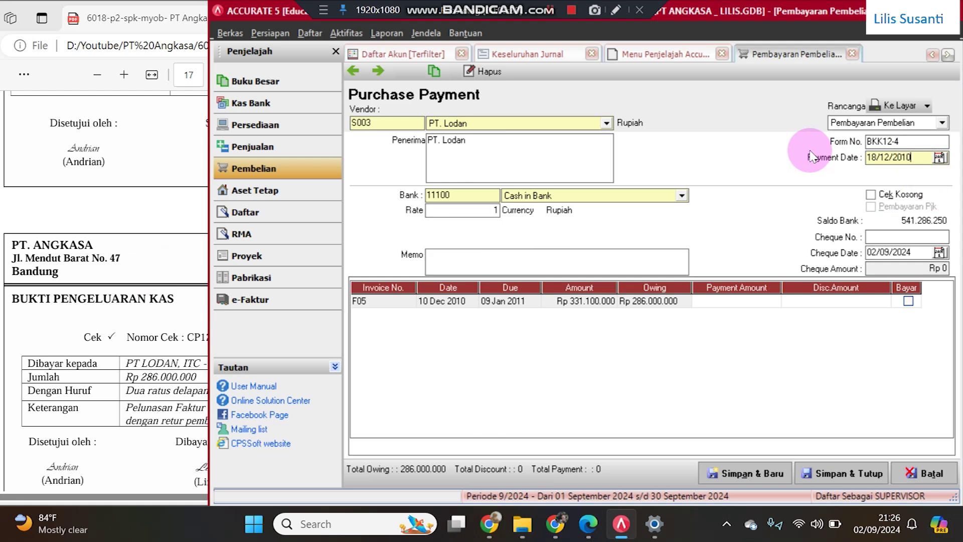
pyautogui.doubleClick(926, 157)
pyautogui.hotkey('ctrl', 'c')
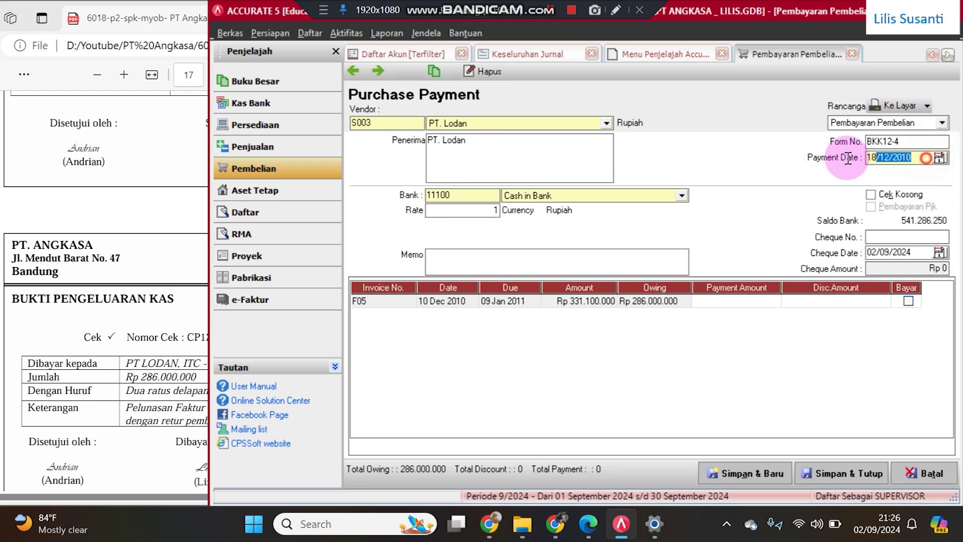
pyautogui.click(914, 253)
pyautogui.hotkey('ctrl', 'v')
# Copy cheque number CP12-006 from the PDF into the payment, mark invoice F05 as paid, and save and close the form.
pyautogui.click(184, 374)
pyautogui.moveTo(186, 337); pyautogui.dragTo(232, 337)
pyautogui.hotkey('ctrl', 'c')
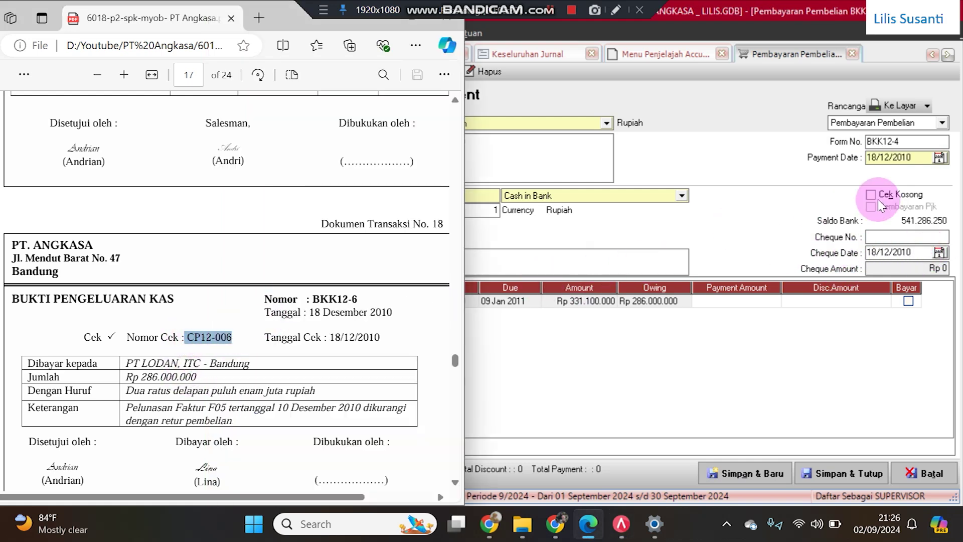
pyautogui.click(867, 237)
pyautogui.hotkey('ctrl', 'v')
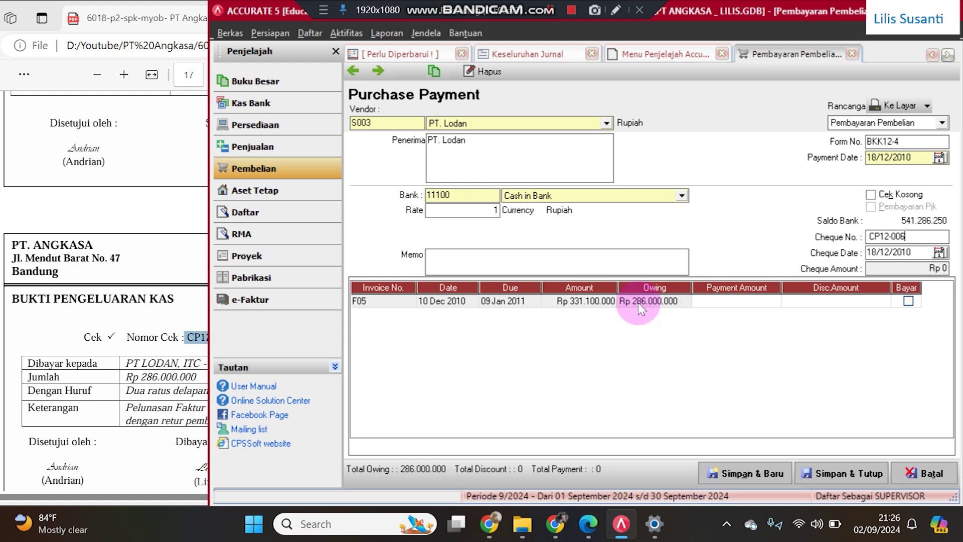
pyautogui.click(909, 302)
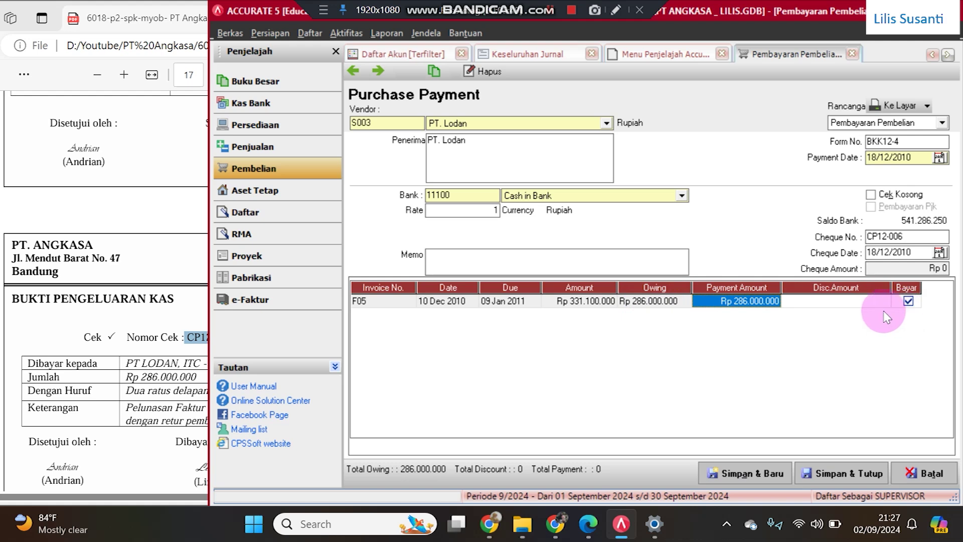
pyautogui.click(867, 479)
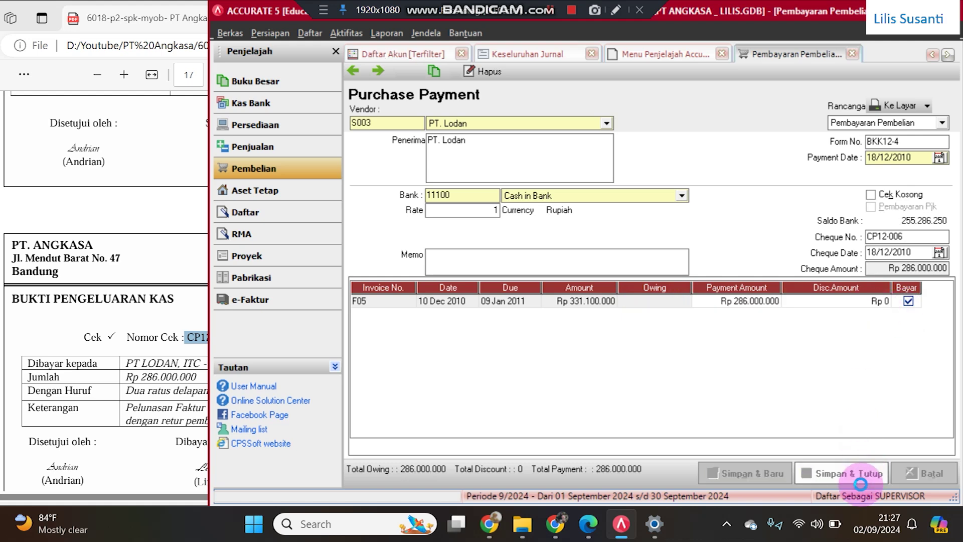
# Refresh the Keseluruhan Jornal report and check the journal entries dated 18 December 2010.
pyautogui.click(665, 57)
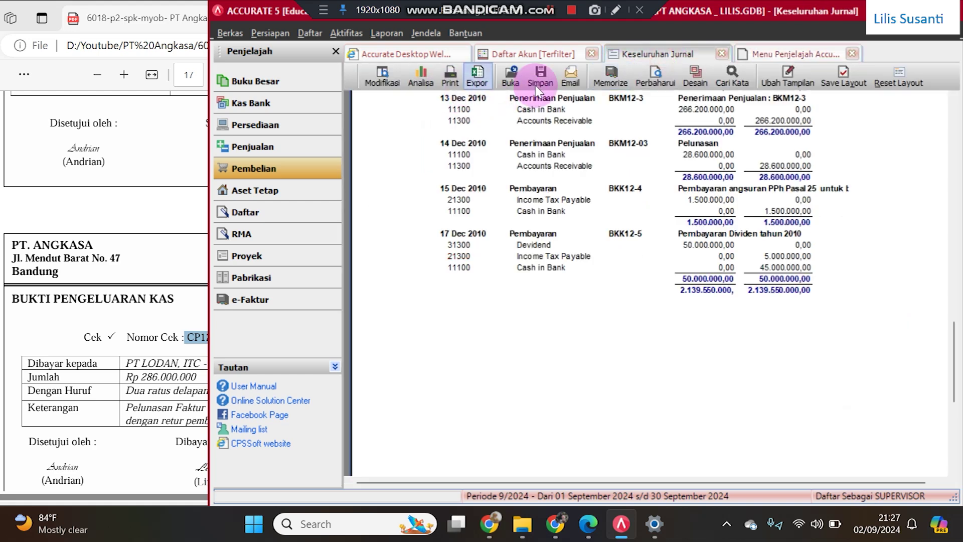
pyautogui.click(655, 78)
pyautogui.moveTo(956, 181); pyautogui.dragTo(954, 466)
pyautogui.scroll(3, 634, 249)
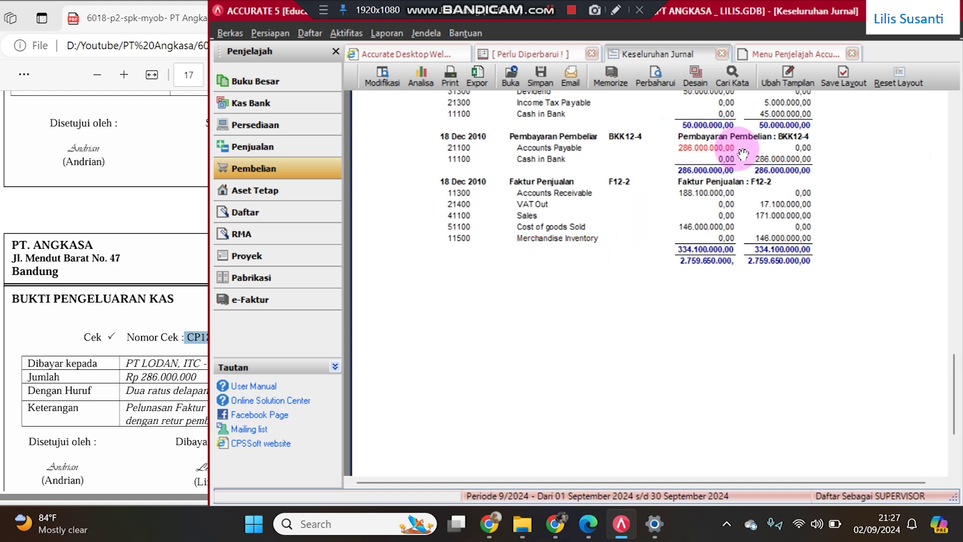
# Bring up Dokumen Transaksi No. 19 in the PDF and read the cash receipt details.
pyautogui.click(138, 286)
pyautogui.scroll(-5, 251, 281)
pyautogui.scroll(-3, 257, 290)
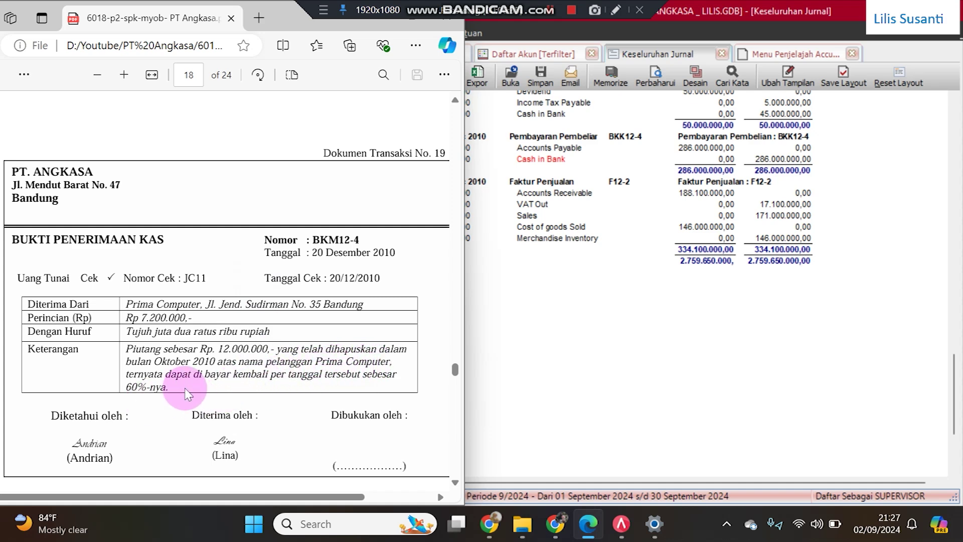
# Open a new cash and bank receipt form in Accurate and deposit it to Cash in Bank.
pyautogui.click(499, 390)
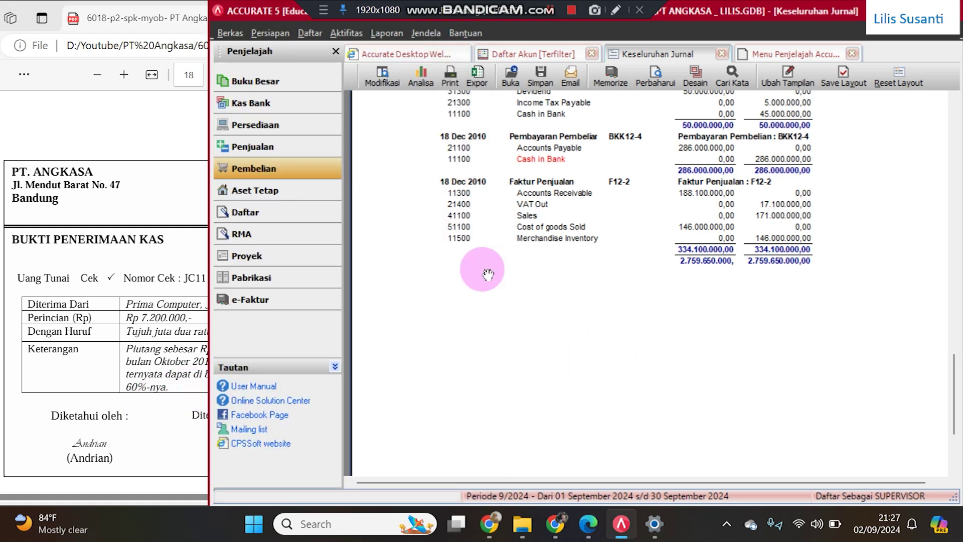
pyautogui.click(275, 108)
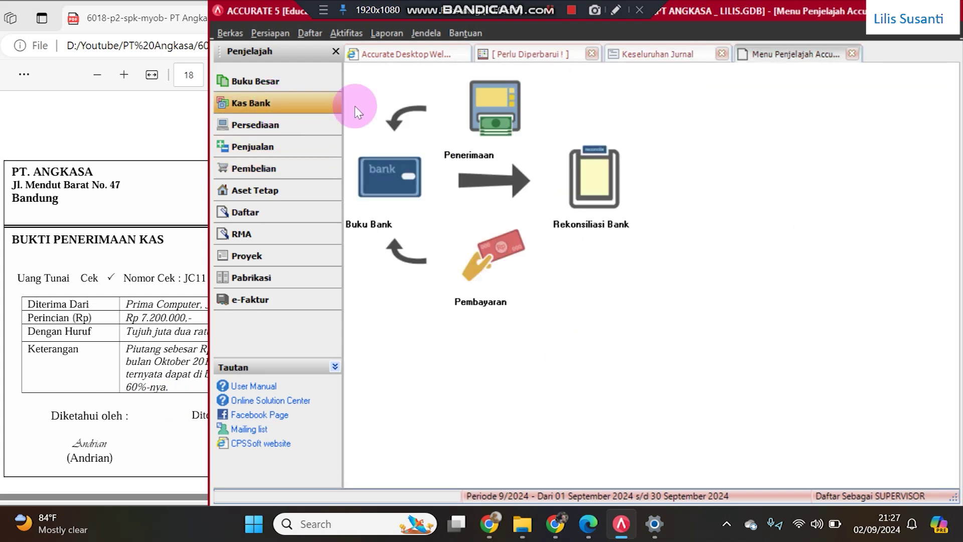
pyautogui.click(490, 126)
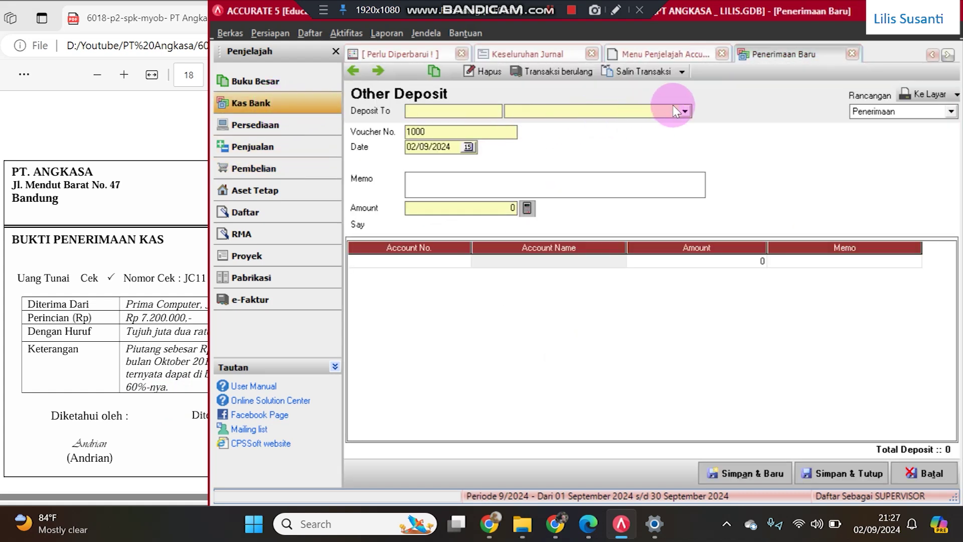
pyautogui.click(684, 110)
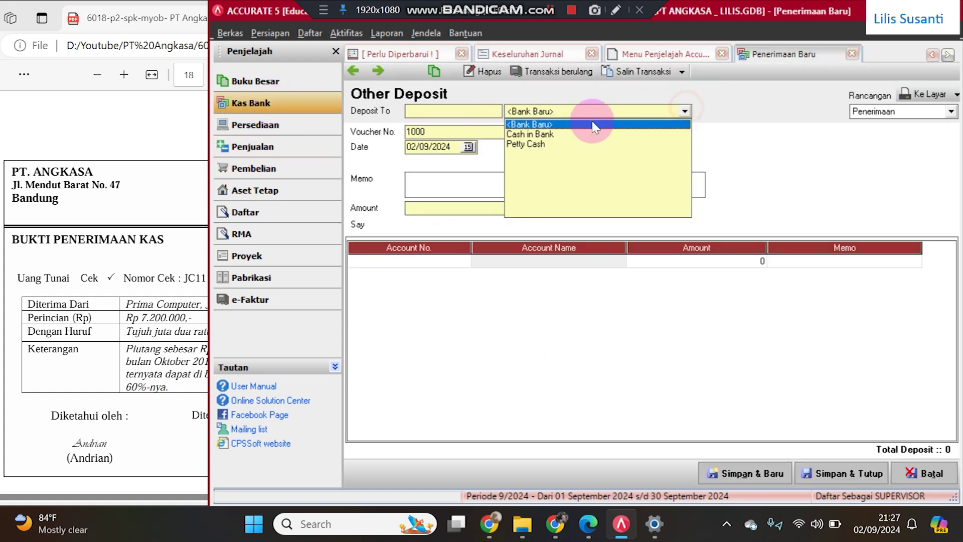
pyautogui.click(547, 134)
# Copy voucher number BKM12-4 from the PDF into the deposit and set its date to 20/12/2010.
pyautogui.click(111, 280)
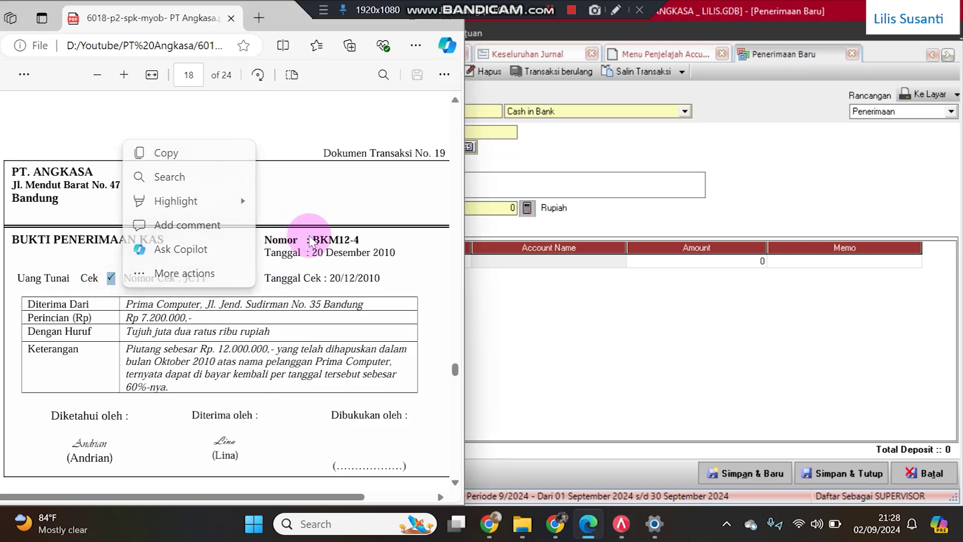
pyautogui.moveTo(314, 239); pyautogui.dragTo(364, 240)
pyautogui.hotkey('ctrl', 'c')
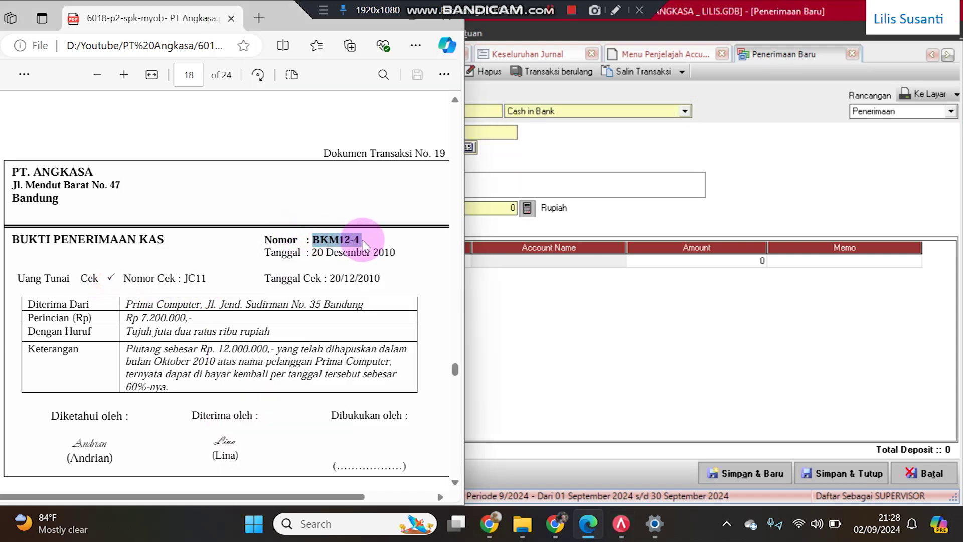
pyautogui.click(642, 147)
pyautogui.doubleClick(430, 131)
pyautogui.hotkey('ctrl', 'v')
pyautogui.moveTo(453, 148); pyautogui.dragTo(383, 152)
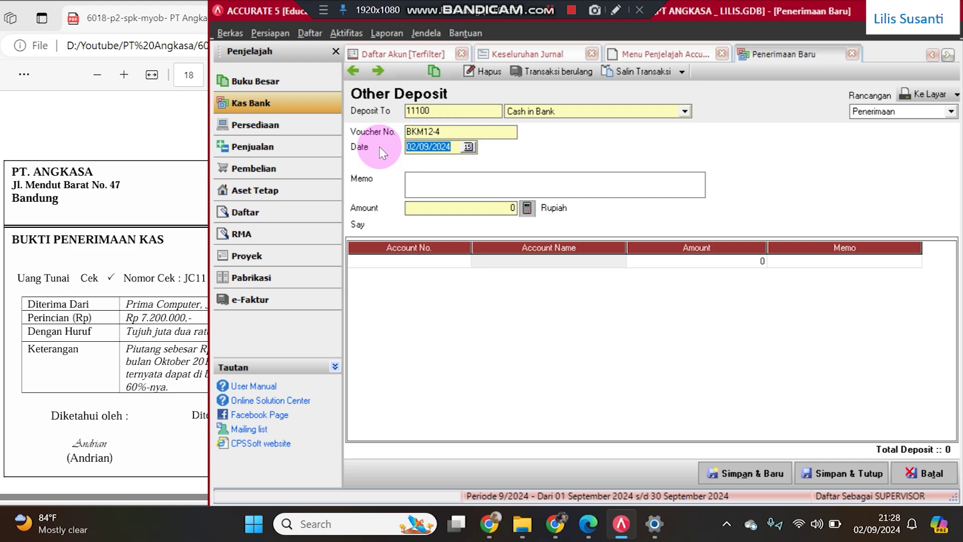
pyautogui.click(133, 221)
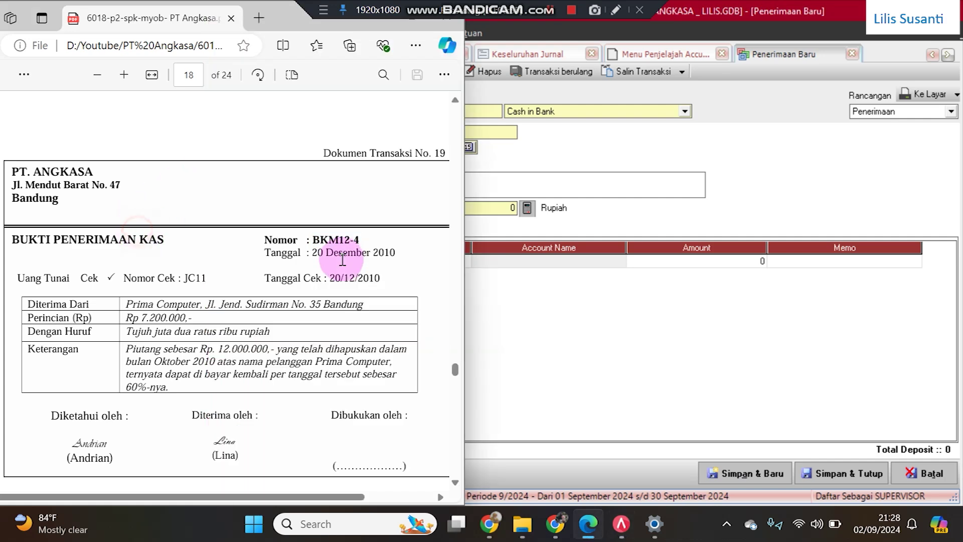
pyautogui.click(601, 144)
pyautogui.write('2')
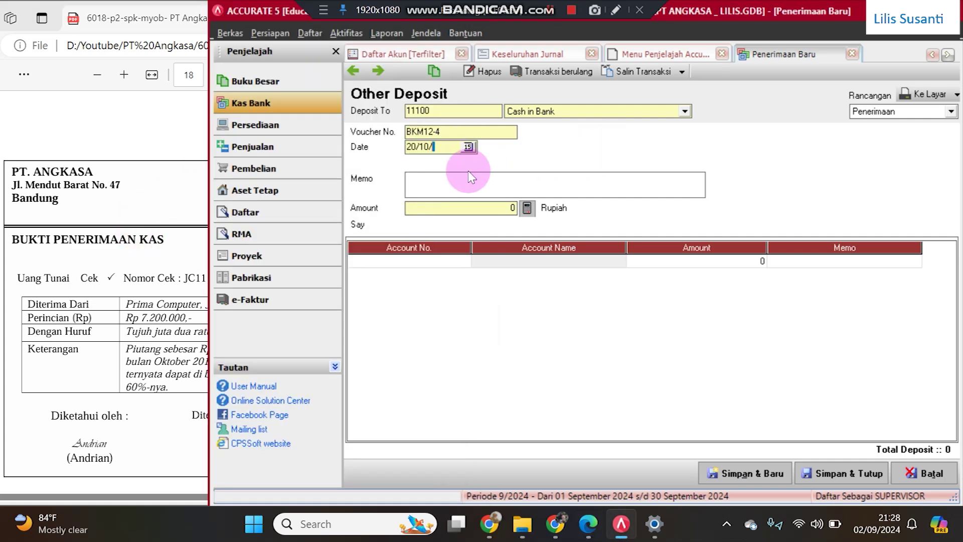
pyautogui.write('0/12/2010')
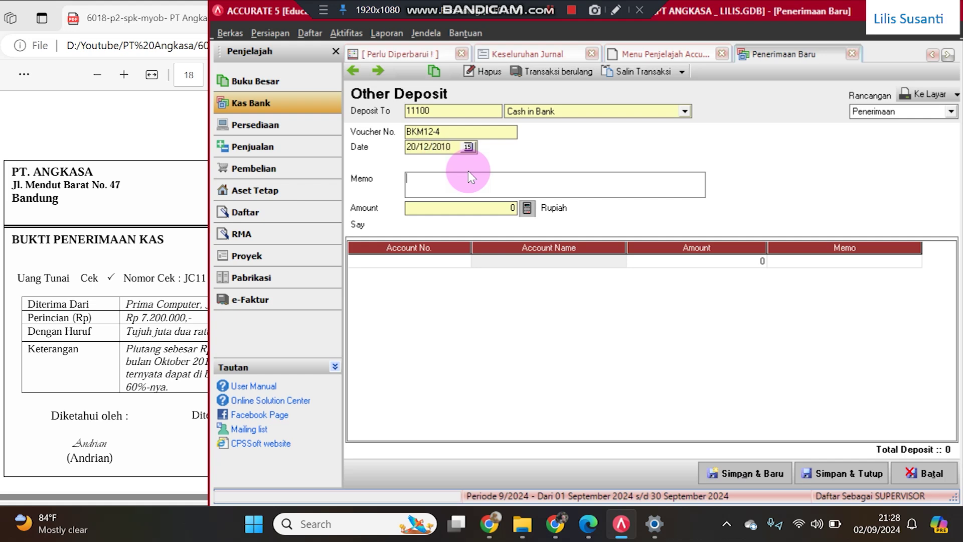
# Enter the memo "Penerimaan piutang yang sudah dihapuskan" and set the deposit amount to 7.200.000.
pyautogui.click(470, 177)
pyautogui.write('p')
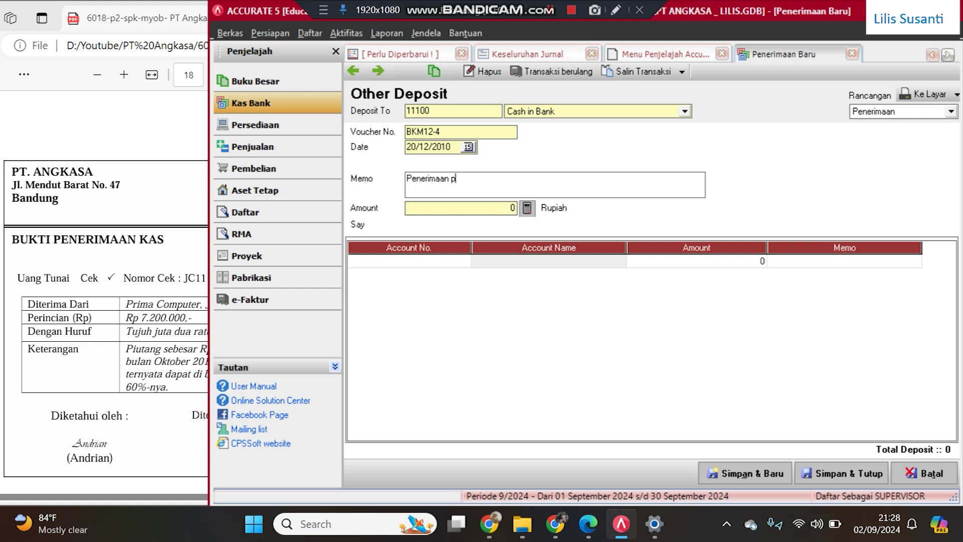
pyautogui.write('enerimaan pi')
pyautogui.click(468, 172)
pyautogui.write('utang yang sudah dihapuskan')
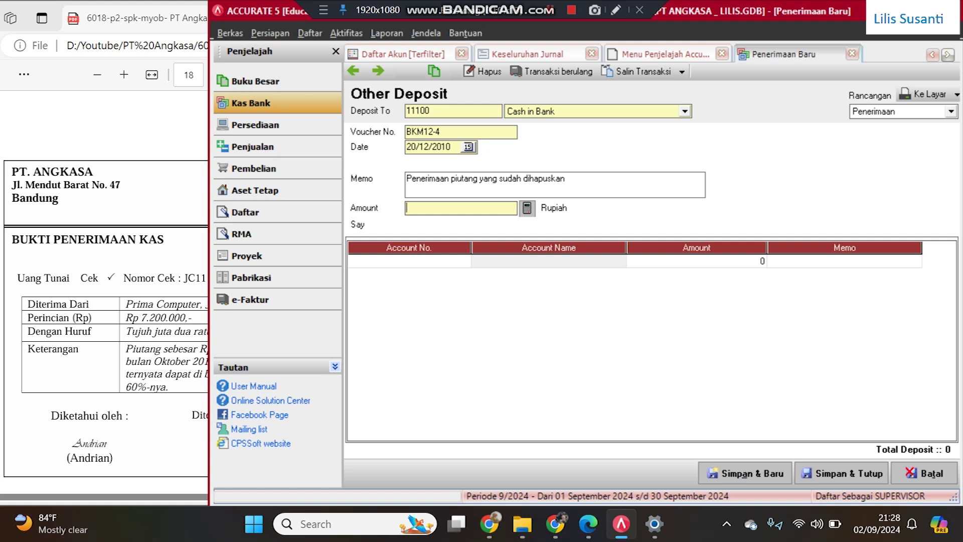
pyautogui.write('7.200.000')
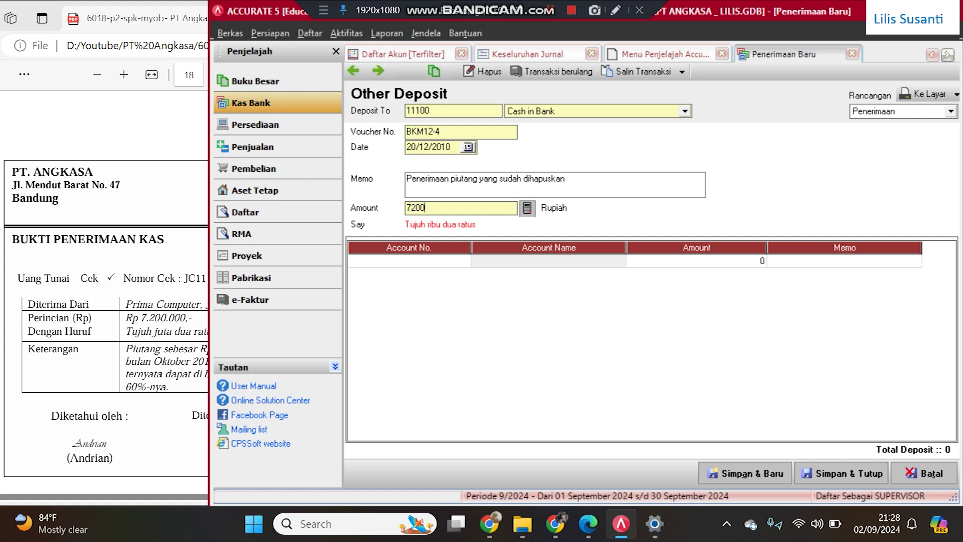
pyautogui.press('Tab')
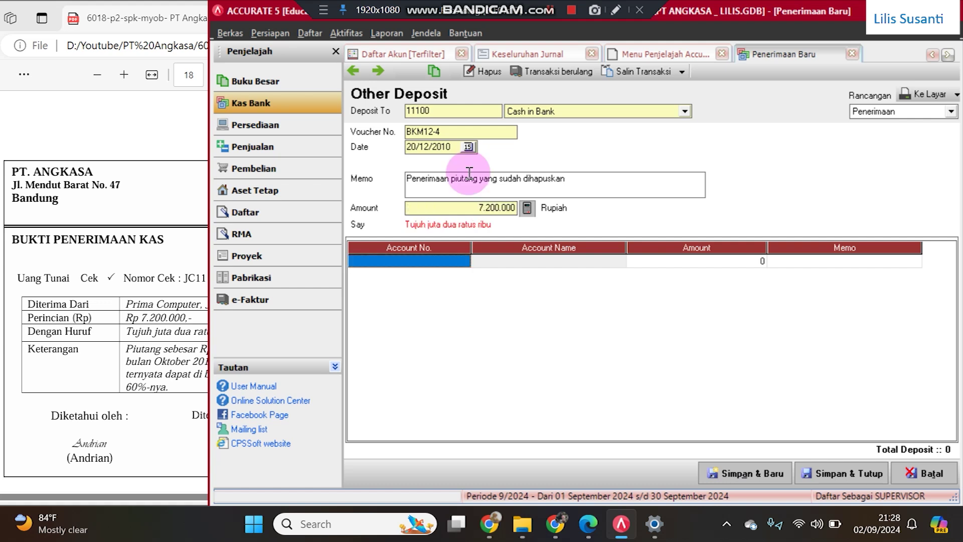
# Allocate the deposit to account 11400 Allowance for Doubtful Debt, and save and close it.
pyautogui.click(452, 261)
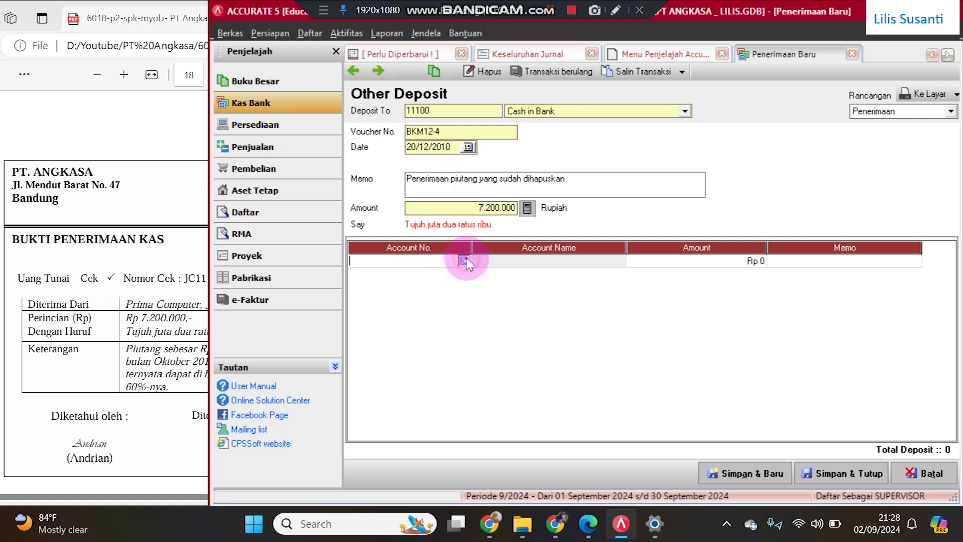
pyautogui.click(465, 261)
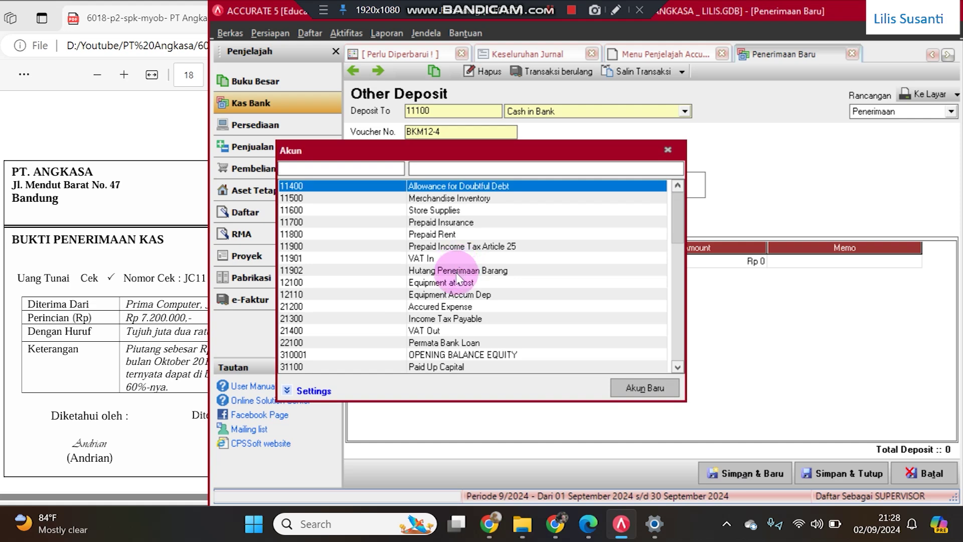
pyautogui.doubleClick(466, 189)
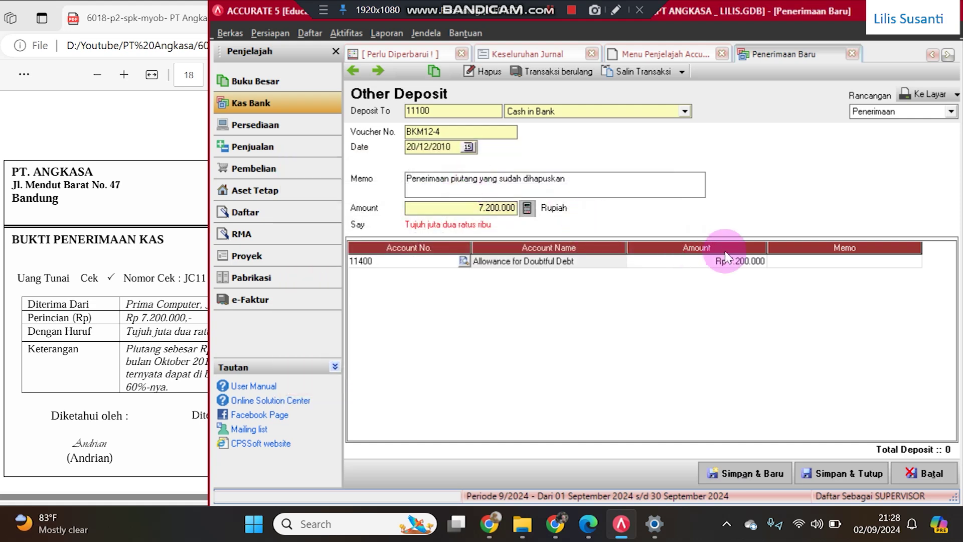
pyautogui.press('Return')
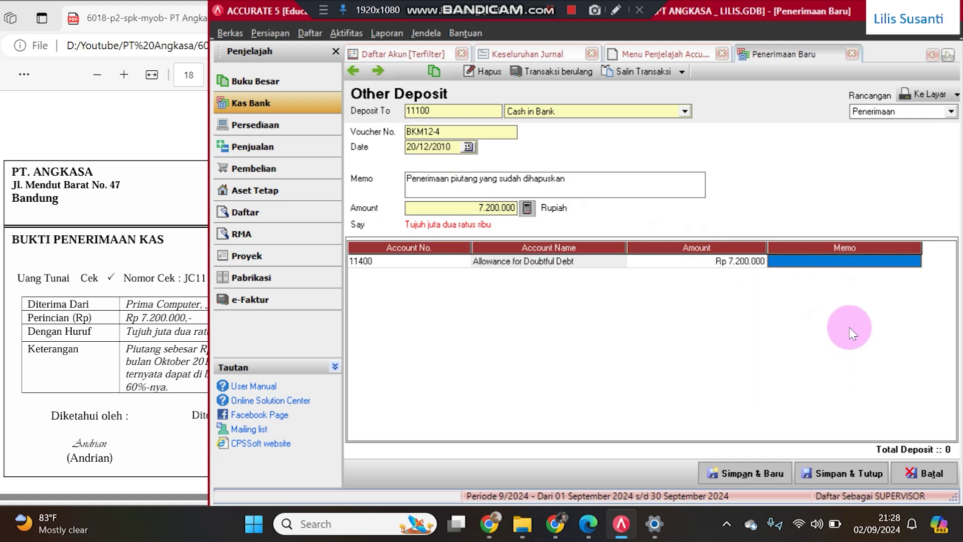
pyautogui.press('Return')
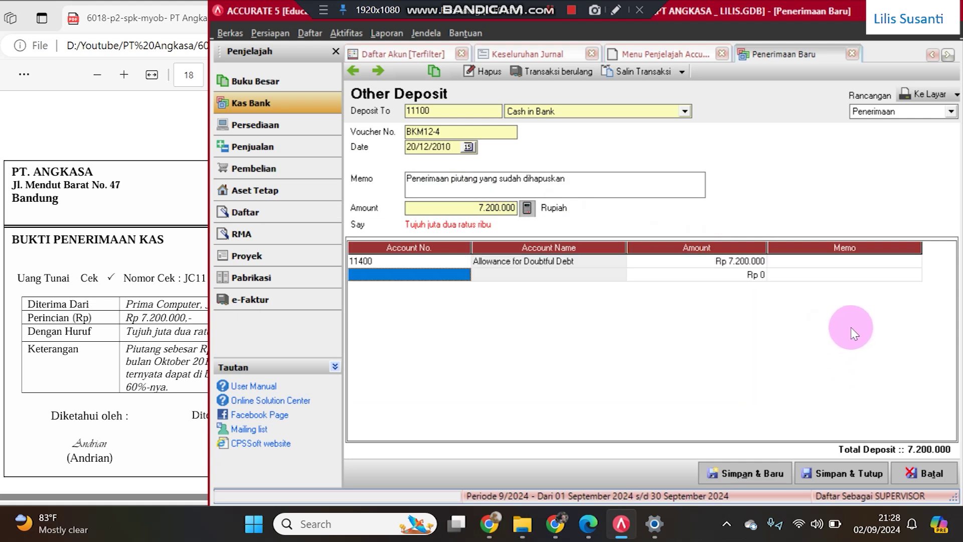
pyautogui.click(873, 474)
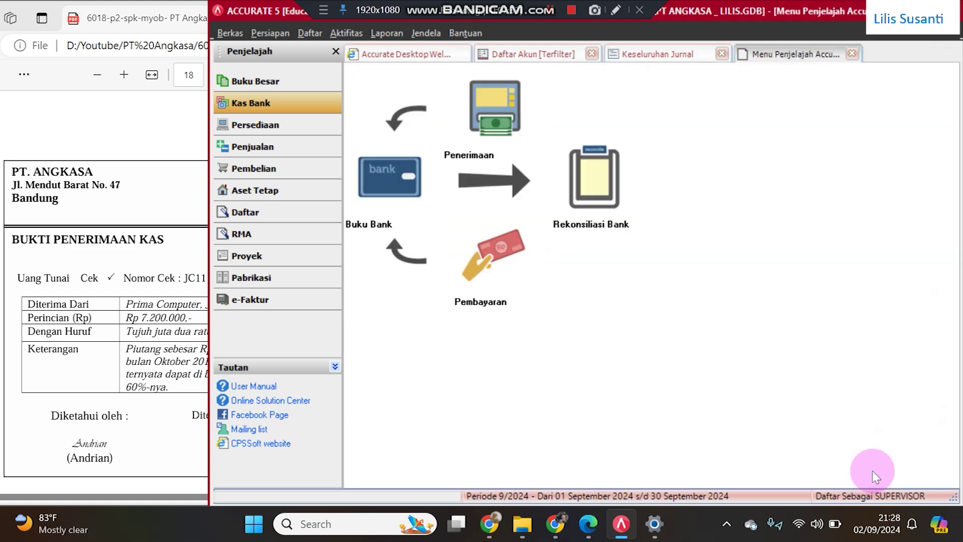
# Refresh the journal report and check the BKM12-4 receipt entry dated 20 December 2010.
pyautogui.click(634, 53)
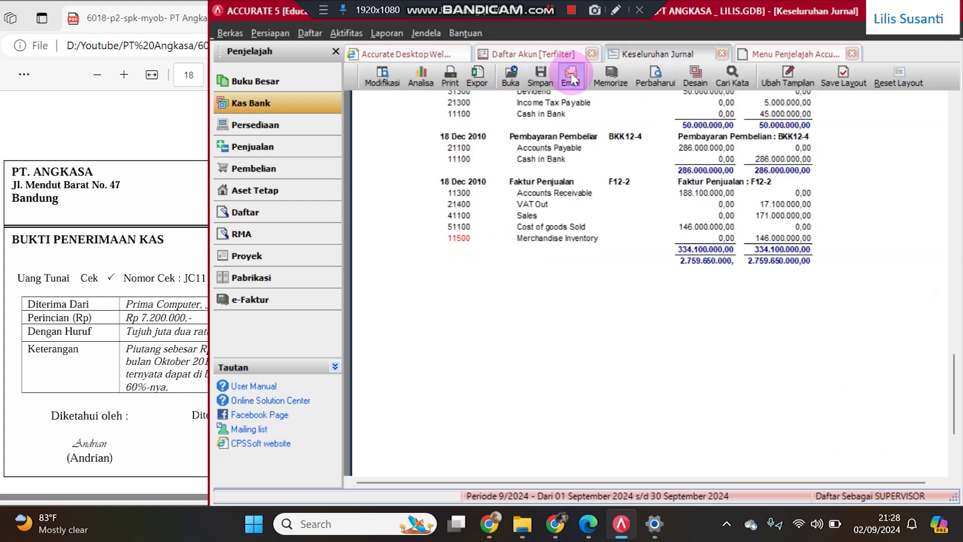
pyautogui.click(654, 75)
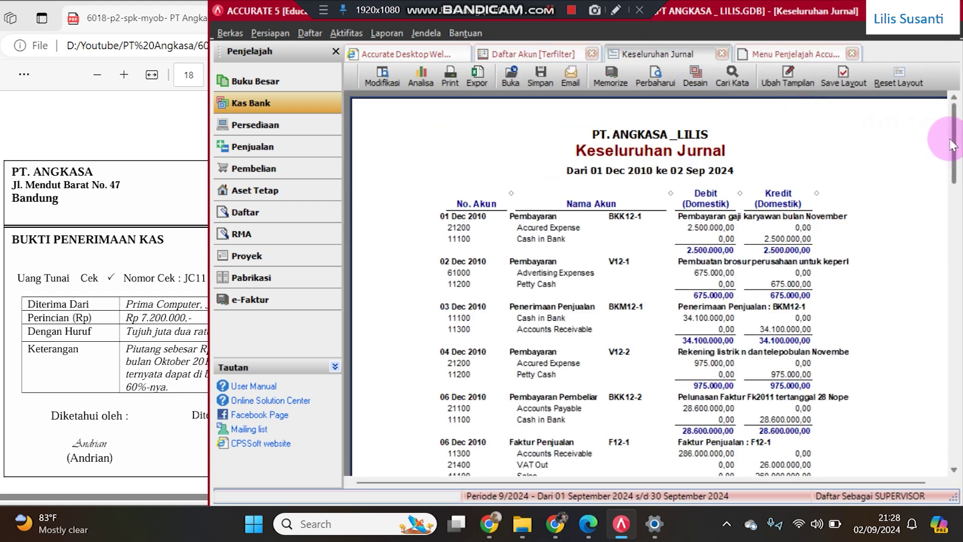
pyautogui.moveTo(956, 133); pyautogui.dragTo(947, 365)
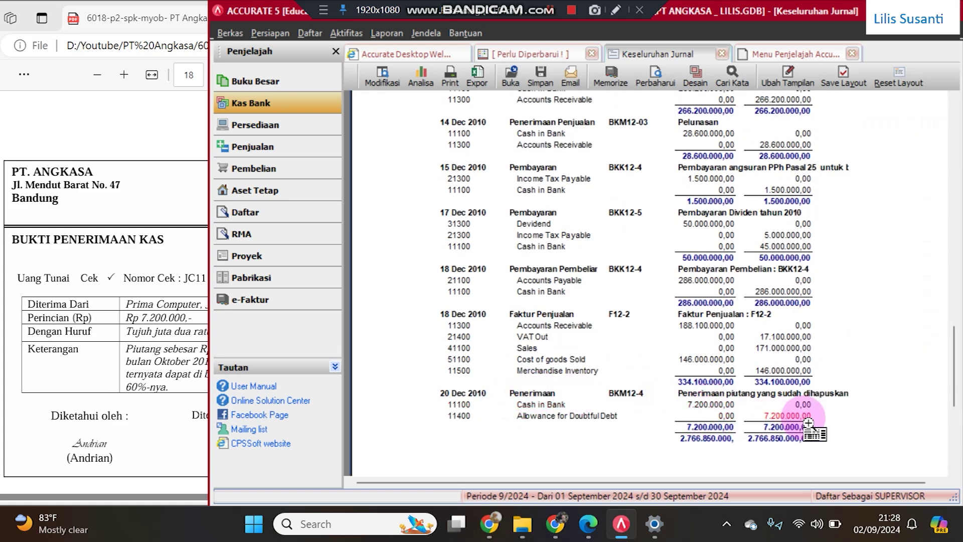
# Find transaction document no. 20 in the PDF and start a new purchase invoice for vendor PT. Makmur Jaya.
pyautogui.moveTo(128, 376); pyautogui.dragTo(133, 375)
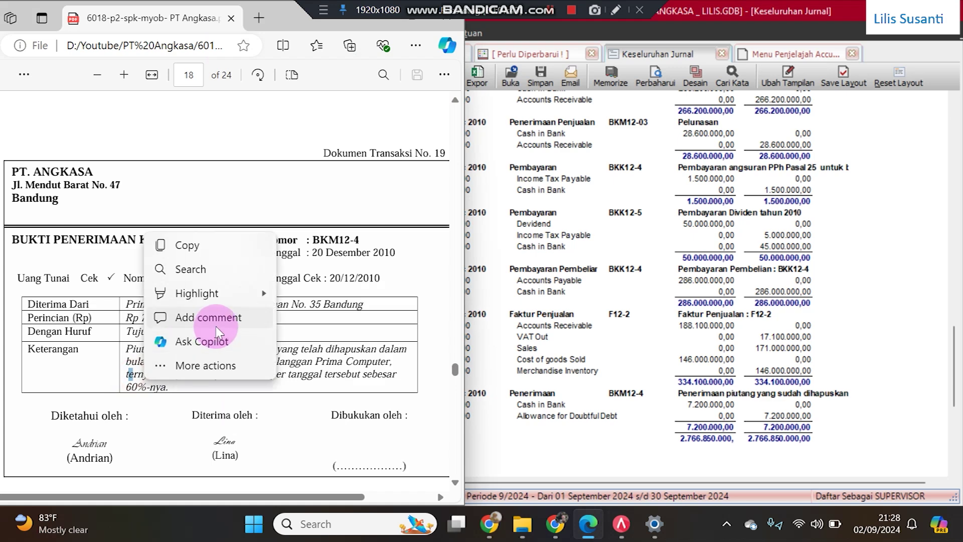
pyautogui.click(81, 393)
pyautogui.scroll(-1, 90, 397)
pyautogui.scroll(-5, 89, 398)
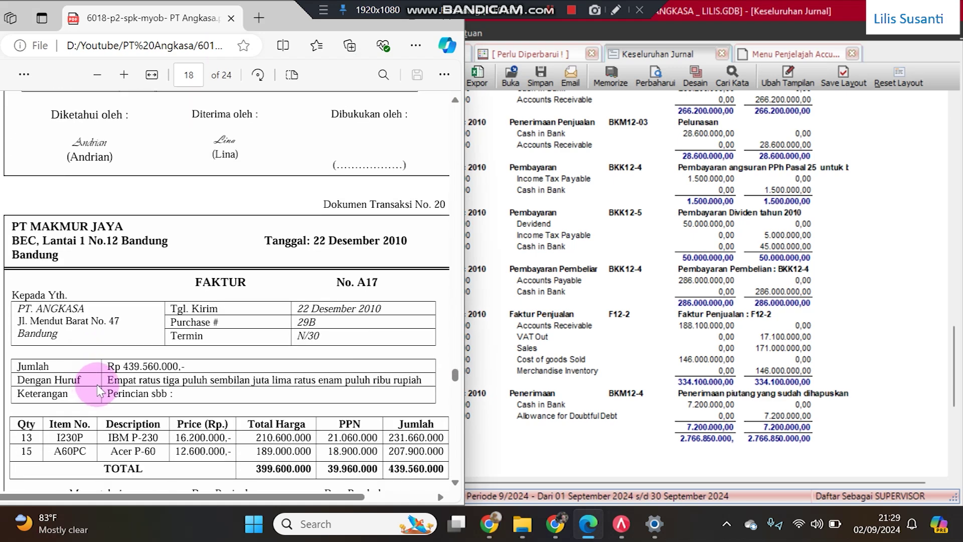
pyautogui.scroll(-1, 99, 390)
pyautogui.scroll(1, 100, 389)
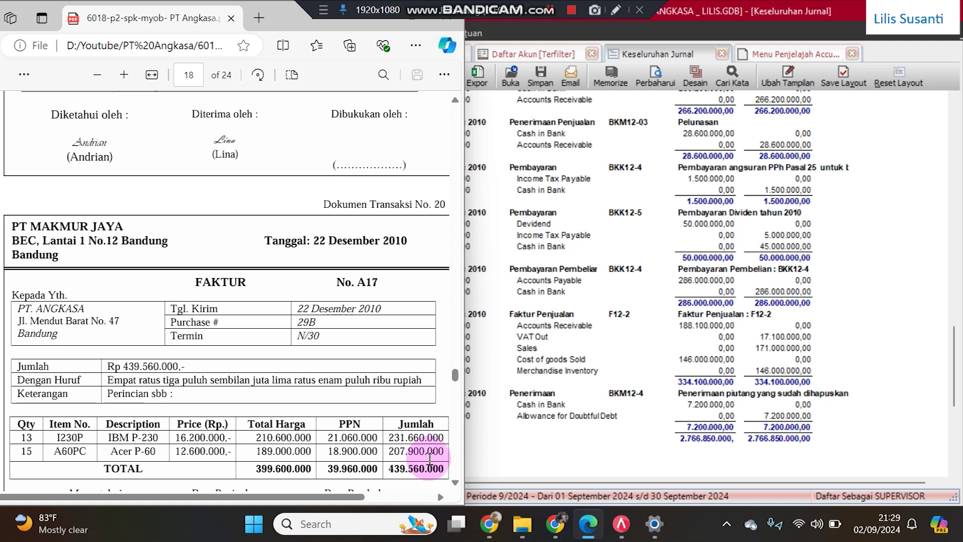
pyautogui.click(518, 461)
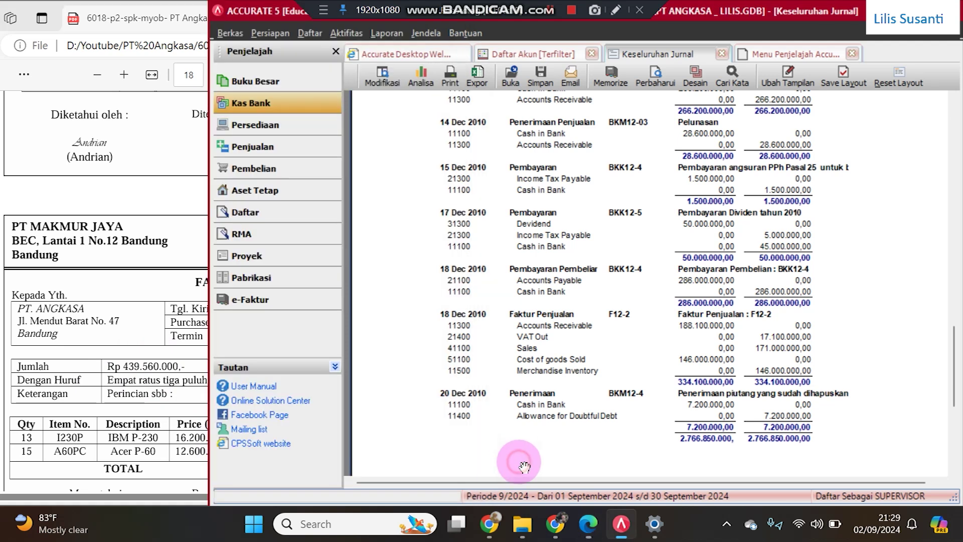
pyautogui.click(279, 168)
pyautogui.click(640, 149)
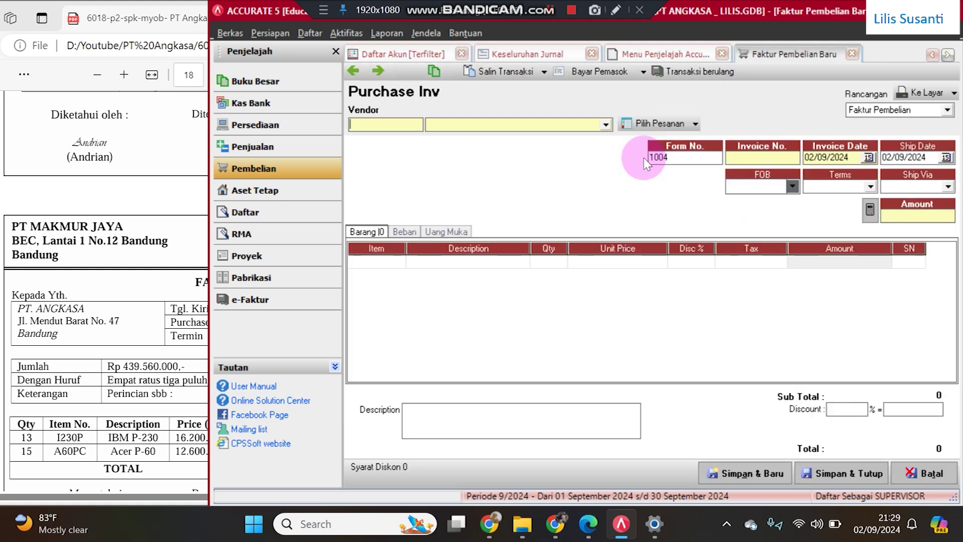
pyautogui.click(606, 124)
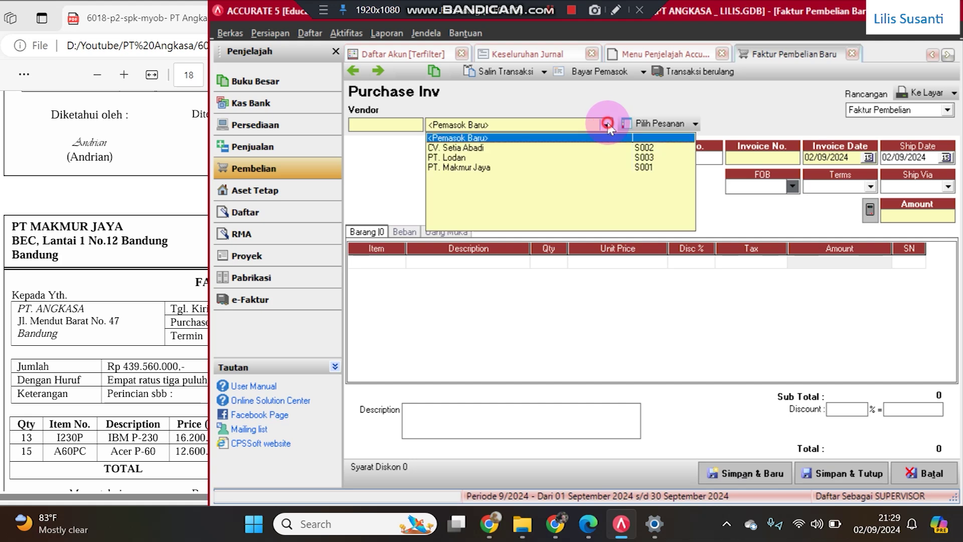
pyautogui.click(467, 168)
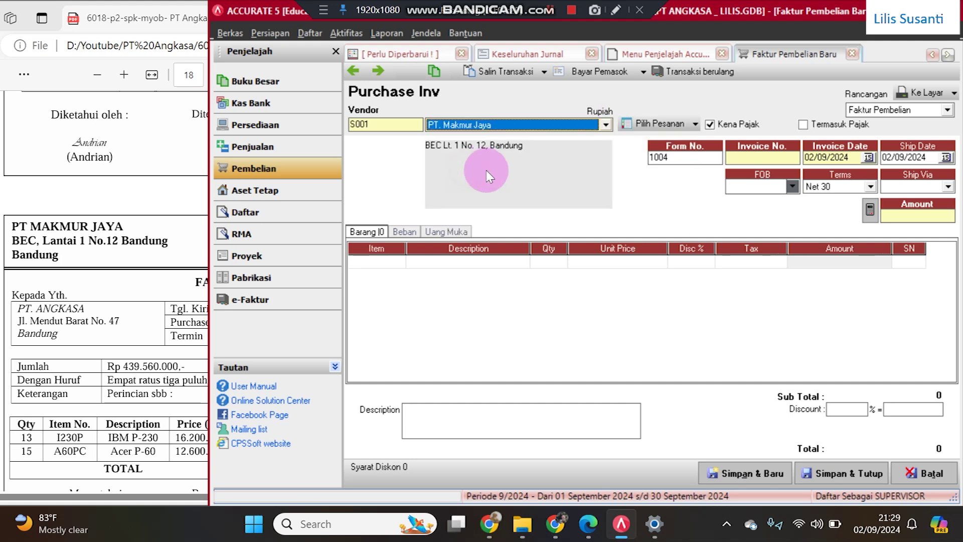
# Set both the invoice date and the ship date of the purchase invoice to 22/12/2010.
pyautogui.click(151, 275)
pyautogui.click(856, 158)
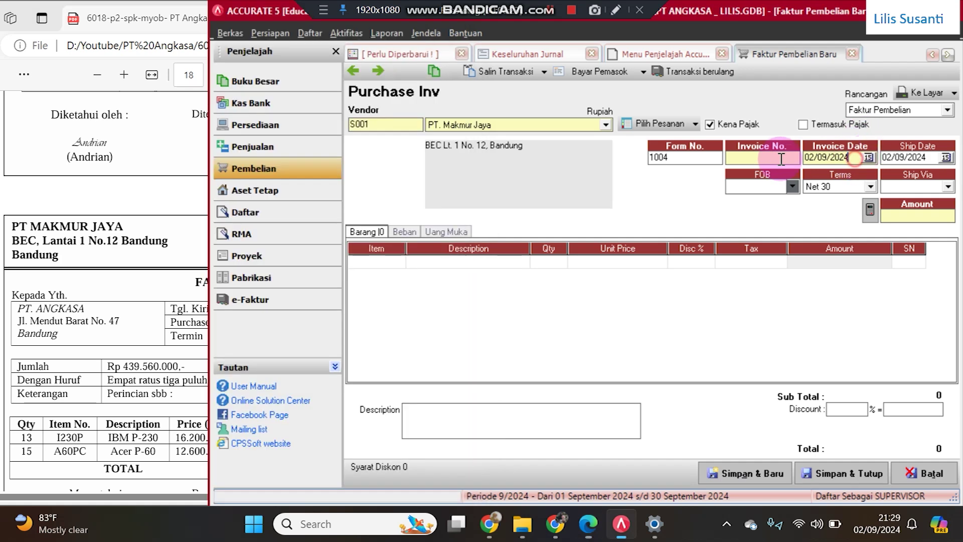
pyautogui.write('22')
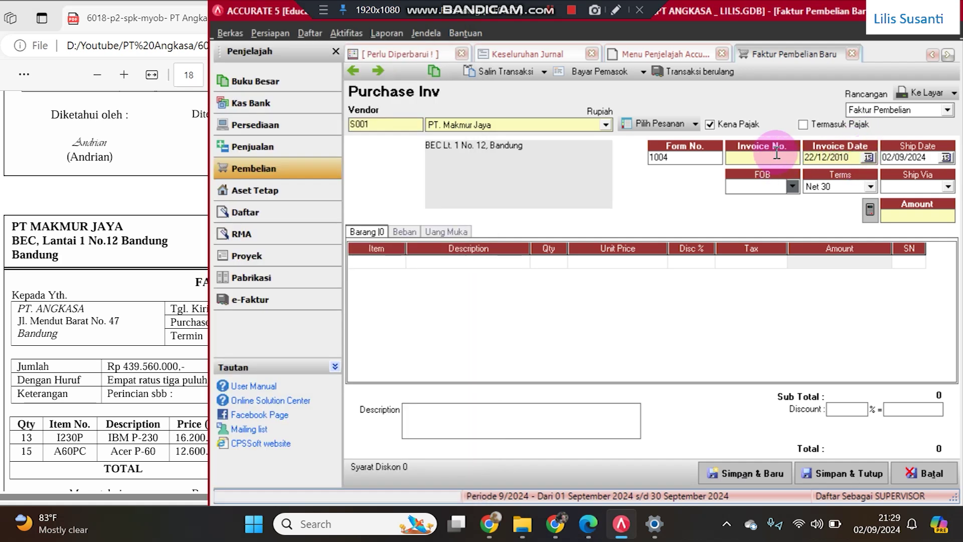
pyautogui.click(848, 157)
pyautogui.hotkey('ctrl', 'c')
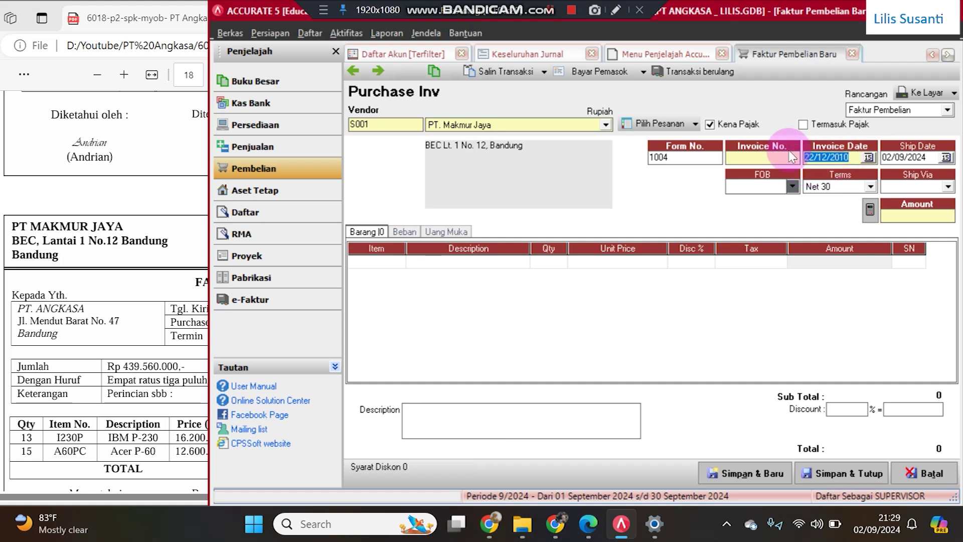
pyautogui.press('Tab')
pyautogui.hotkey('ctrl', 'v')
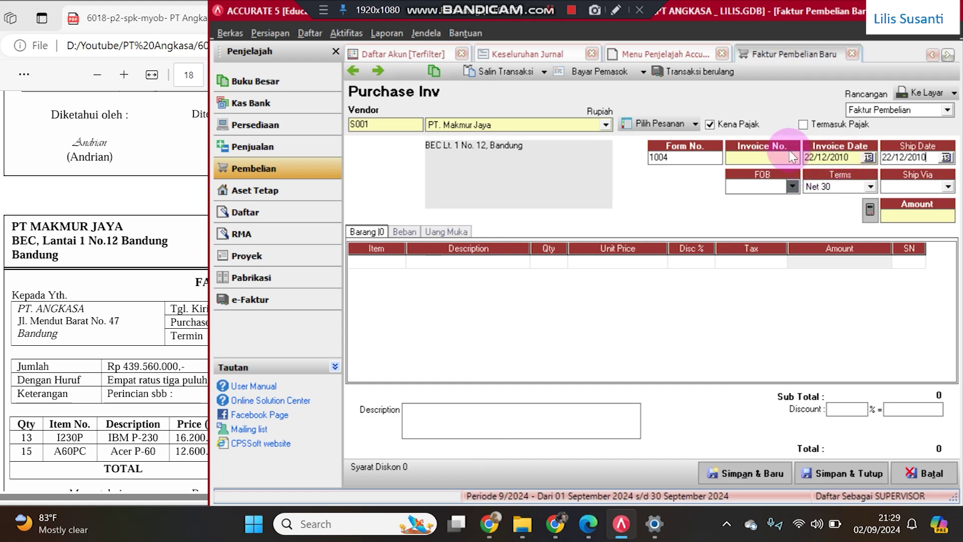
# Copy invoice number A17 from the PDF into the purchase invoice's Invoice No. field.
pyautogui.click(180, 264)
pyautogui.moveTo(357, 282); pyautogui.dragTo(374, 281)
pyautogui.hotkey('ctrl', 'c')
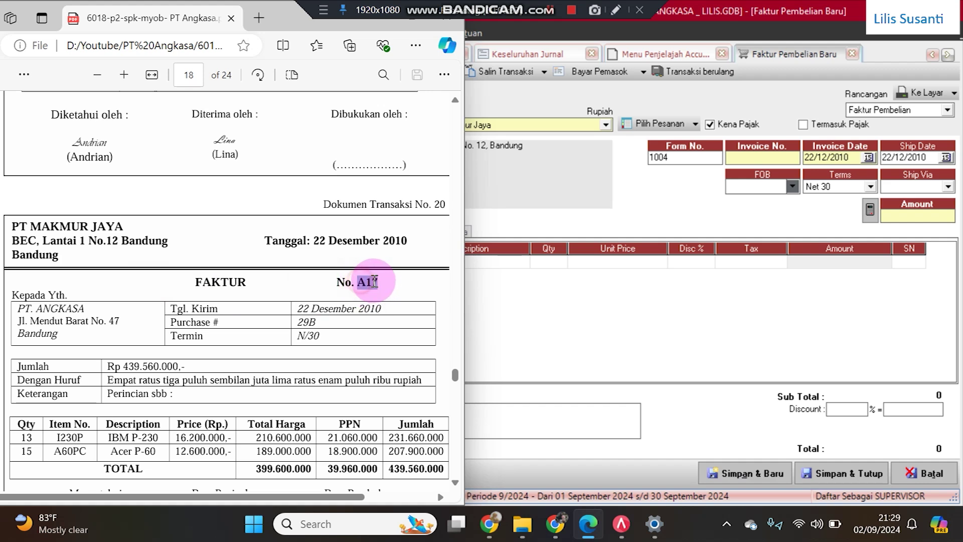
pyautogui.click(753, 157)
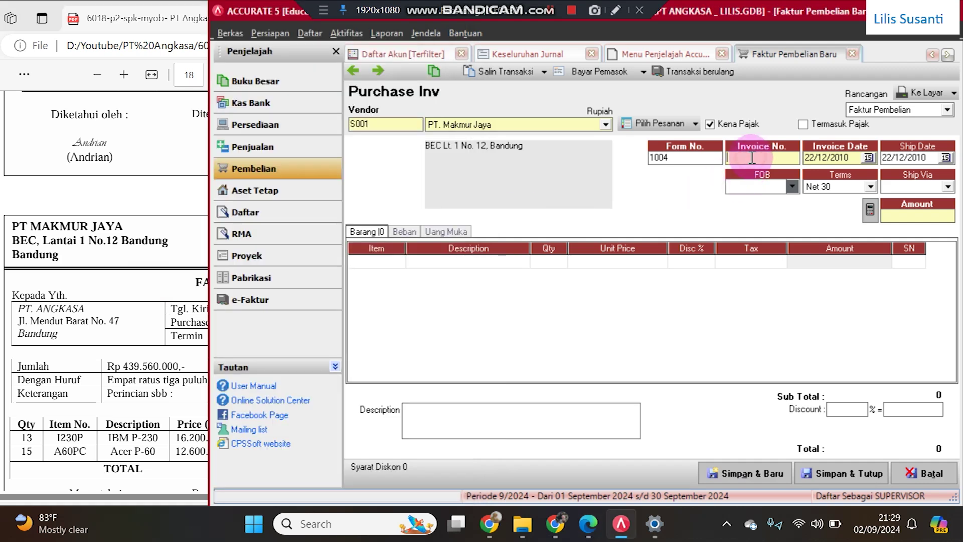
pyautogui.hotkey('ctrl', 'v')
# Add item I230P IBM P-230 to the invoice with quantity 13 and unit price 16.200.000.
pyautogui.click(400, 262)
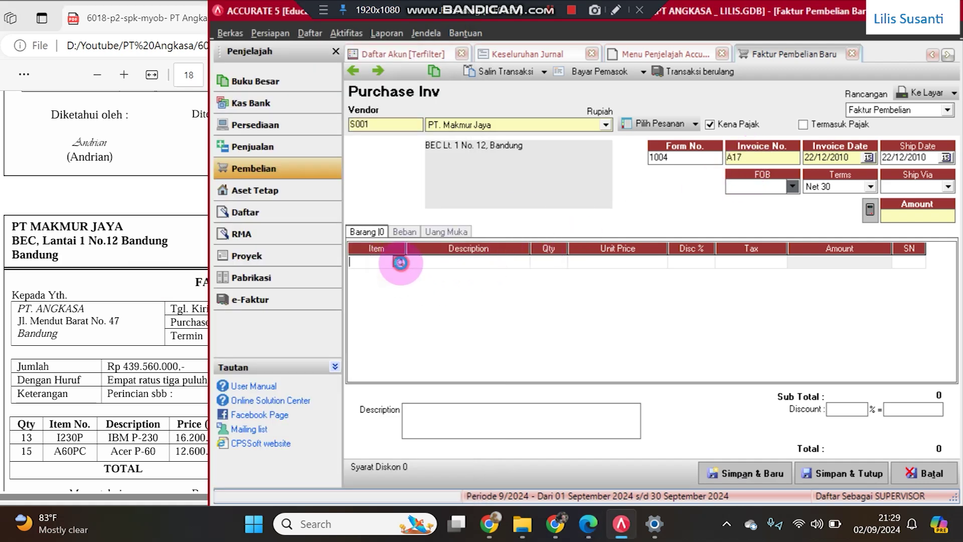
pyautogui.click(400, 263)
pyautogui.click(446, 189)
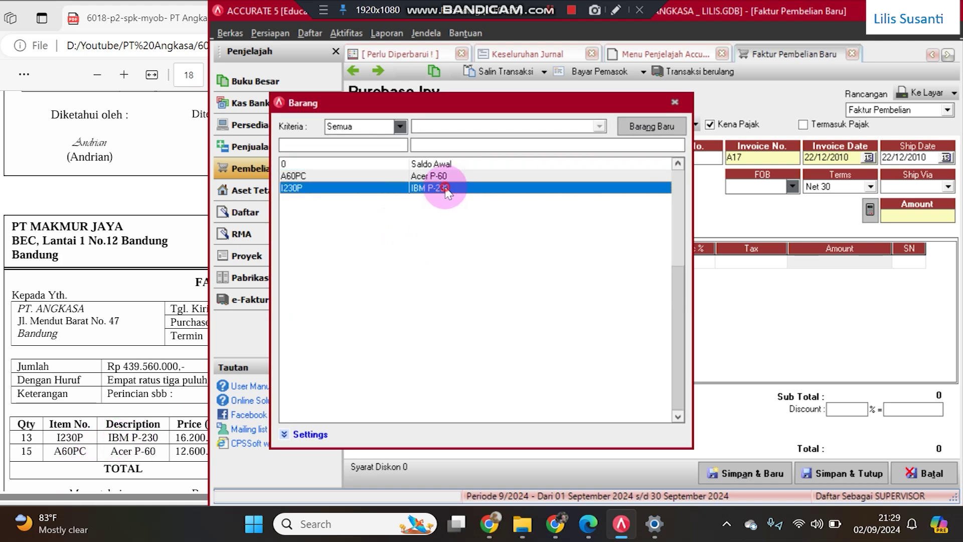
pyautogui.doubleClick(445, 189)
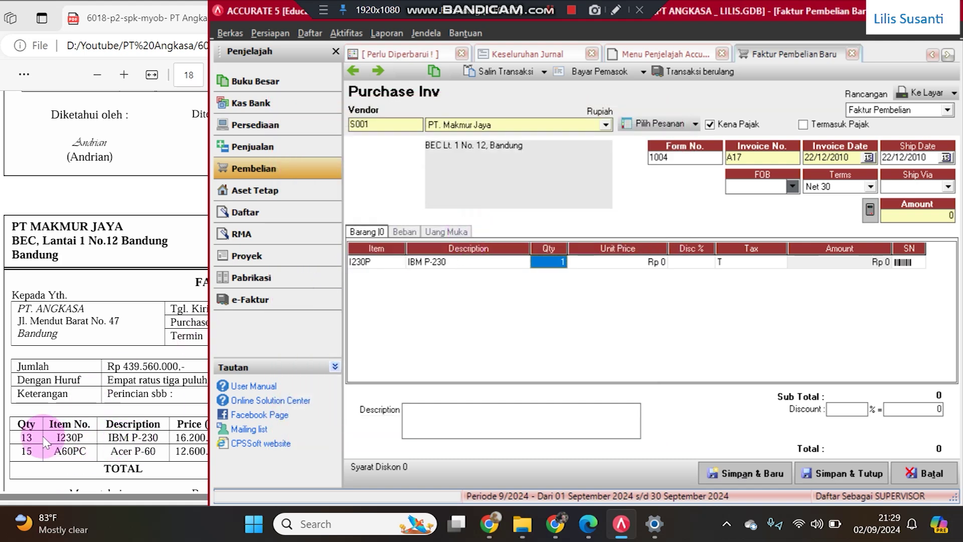
pyautogui.write('13')
pyautogui.press('Tab')
pyautogui.write('1')
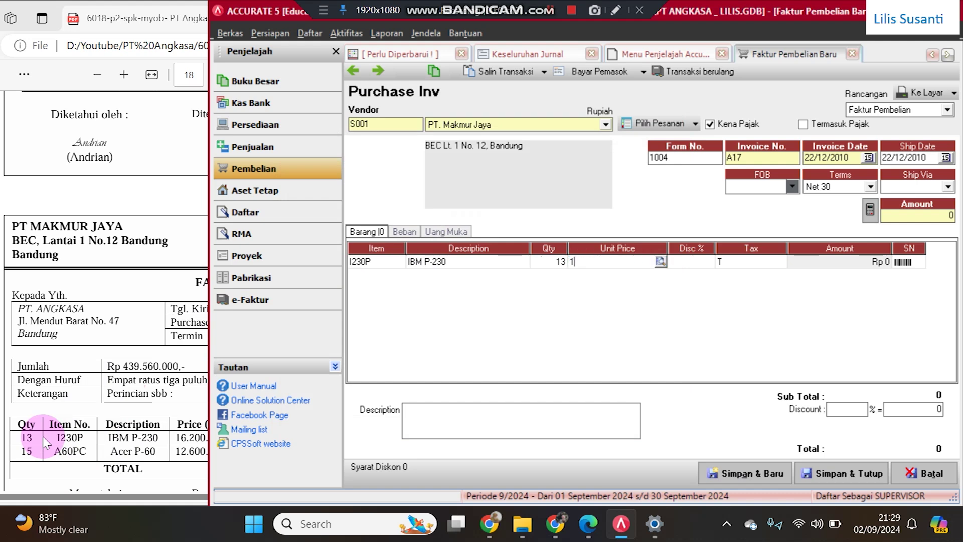
pyautogui.write('6.200.000')
pyautogui.press('Tab')
pyautogui.press('Tab')
pyautogui.press('Tab')
pyautogui.press('Tab')
pyautogui.press('Tab')
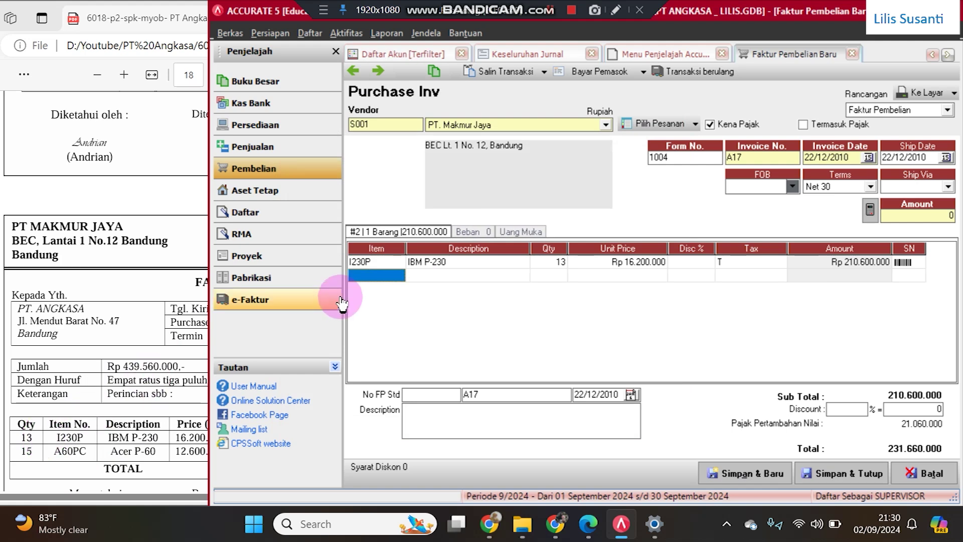
# Add item A60PC Acer P-60 as the second invoice line with quantity 15 and unit price 12.600.000.
pyautogui.click(398, 277)
pyautogui.click(398, 277)
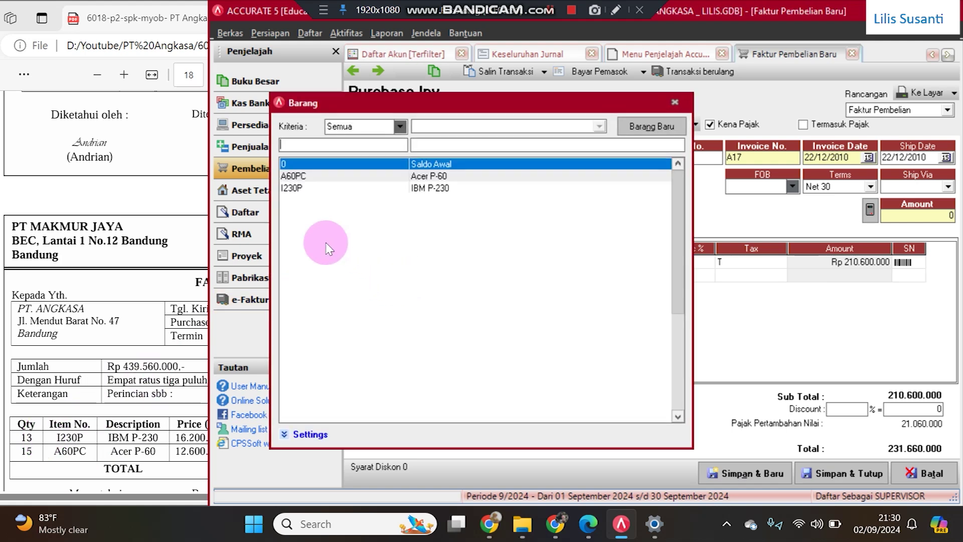
pyautogui.doubleClick(343, 175)
pyautogui.press('Tab')
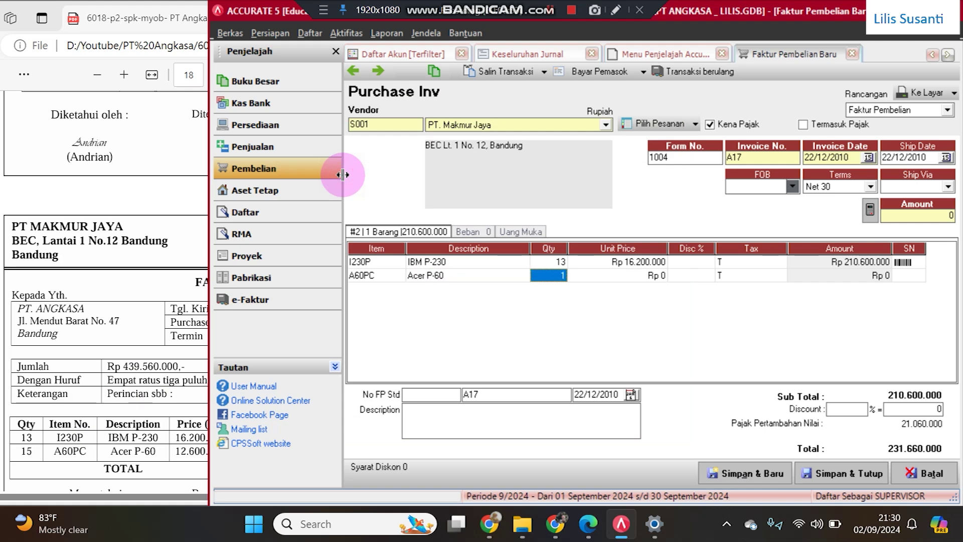
pyautogui.write('15')
pyautogui.press('Tab')
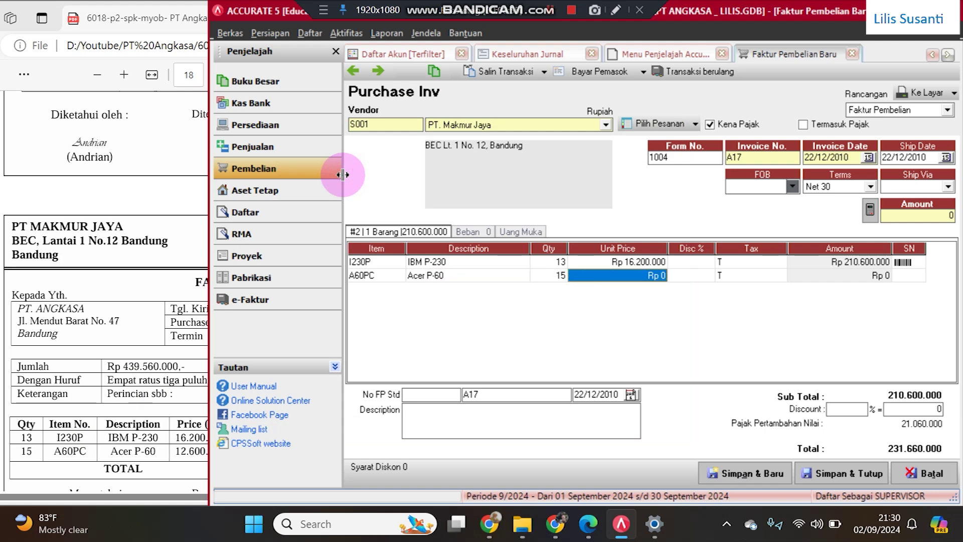
pyautogui.write('126')
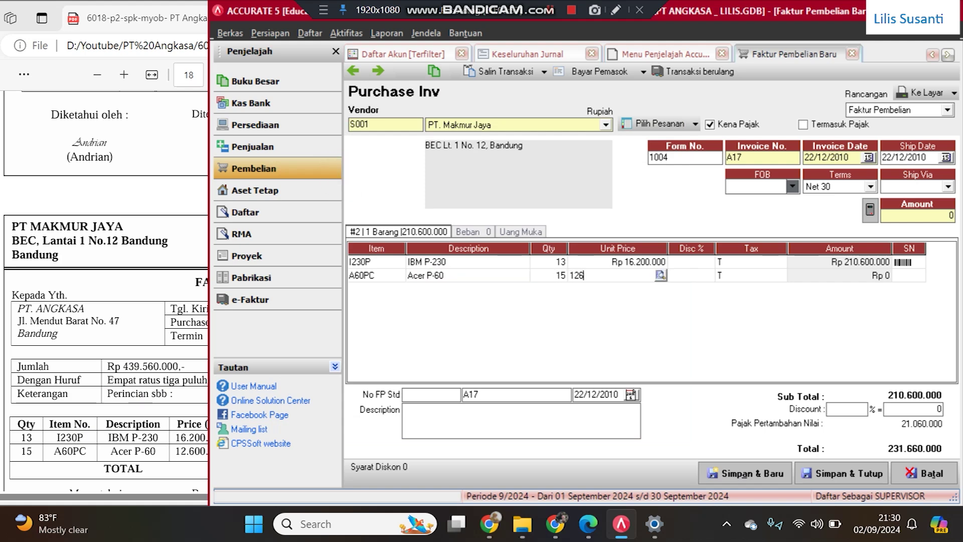
pyautogui.press('Tab')
pyautogui.press('Tab')
pyautogui.press('Tab')
pyautogui.press('Tab')
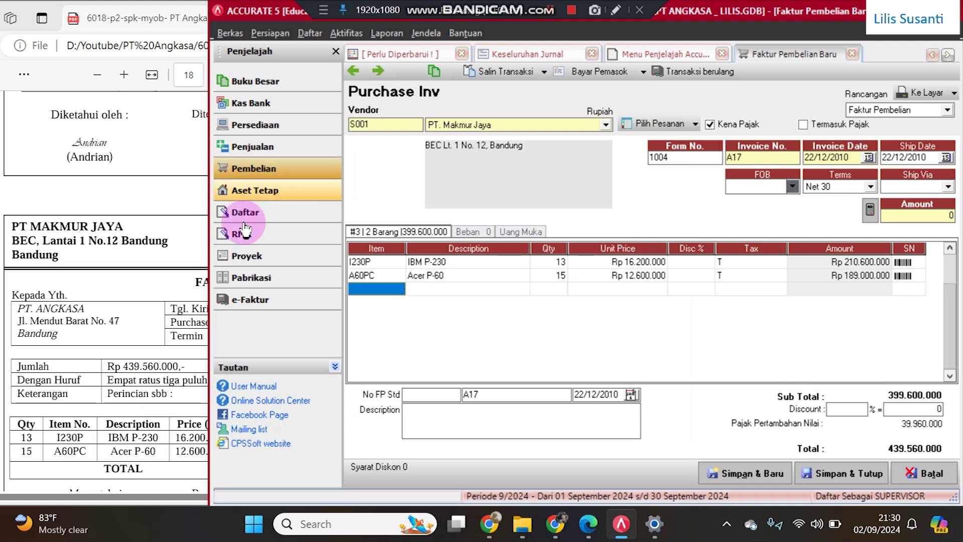
# Compare the totals with the PDF, fill the invoice amount with the calculated 439.560.000, and save and close the invoice.
pyautogui.click(156, 326)
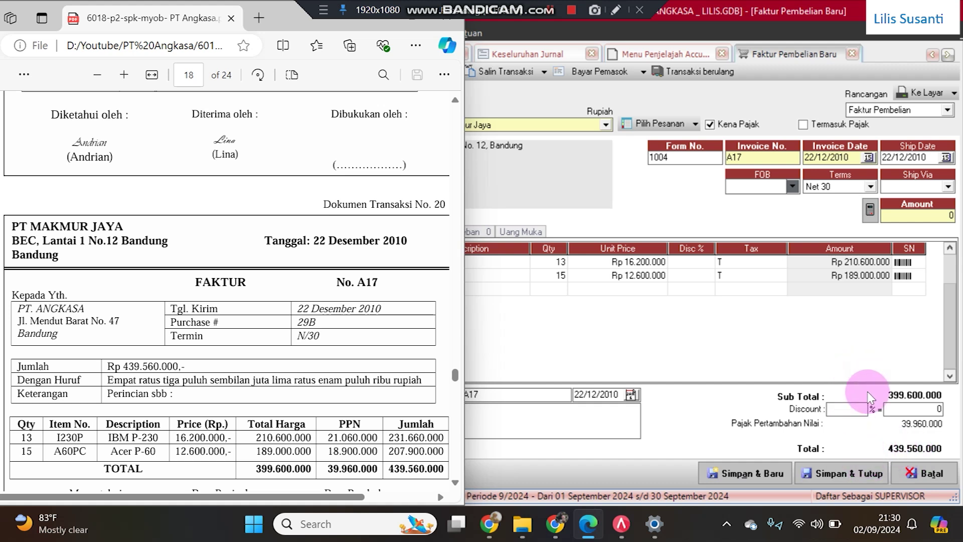
pyautogui.click(818, 332)
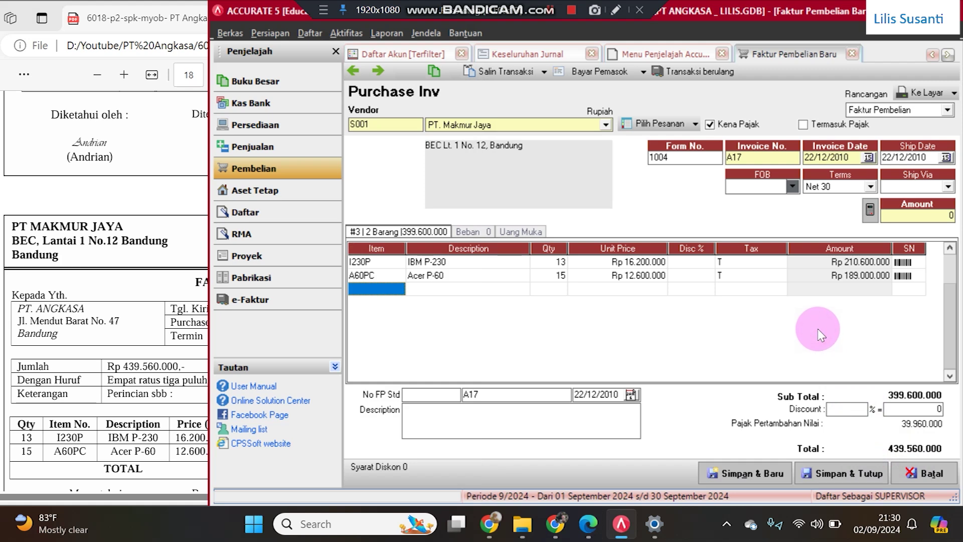
pyautogui.click(870, 210)
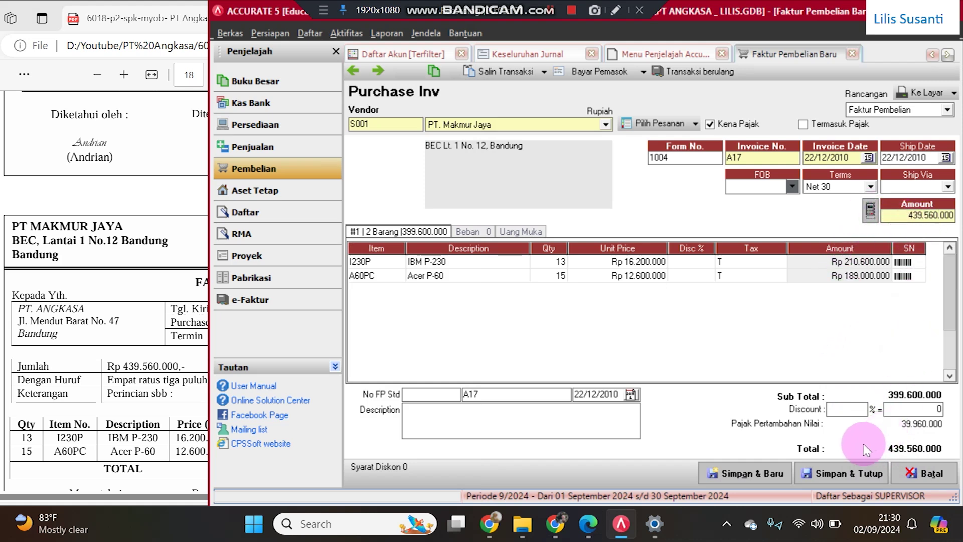
pyautogui.click(861, 472)
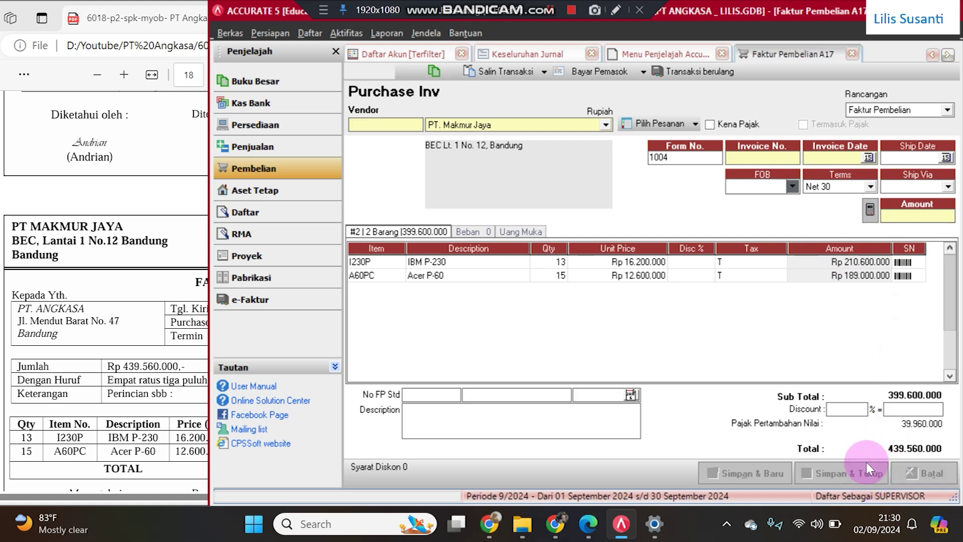
# Refresh the journal report and check the purchase entry for A17 dated 22 December 2010 against the PDF amounts.
pyautogui.click(657, 54)
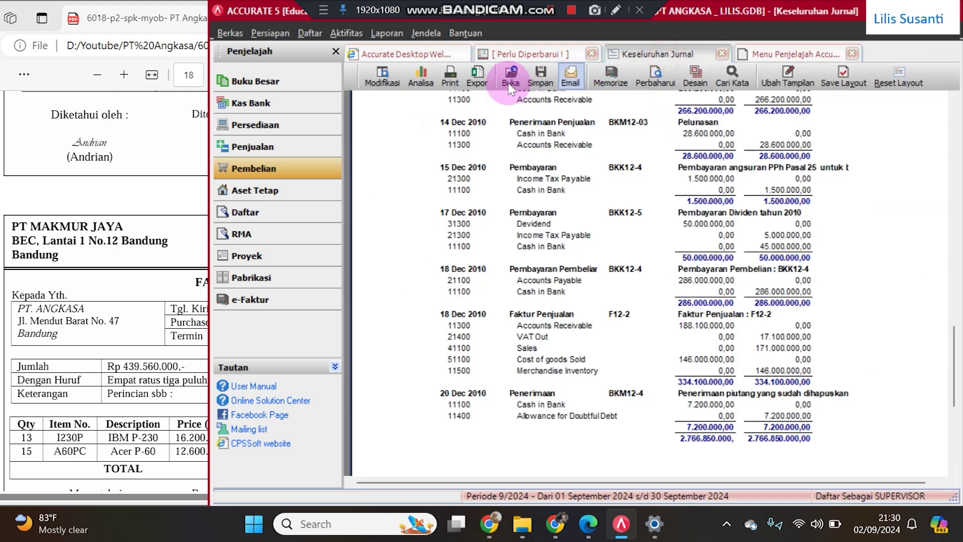
pyautogui.click(653, 77)
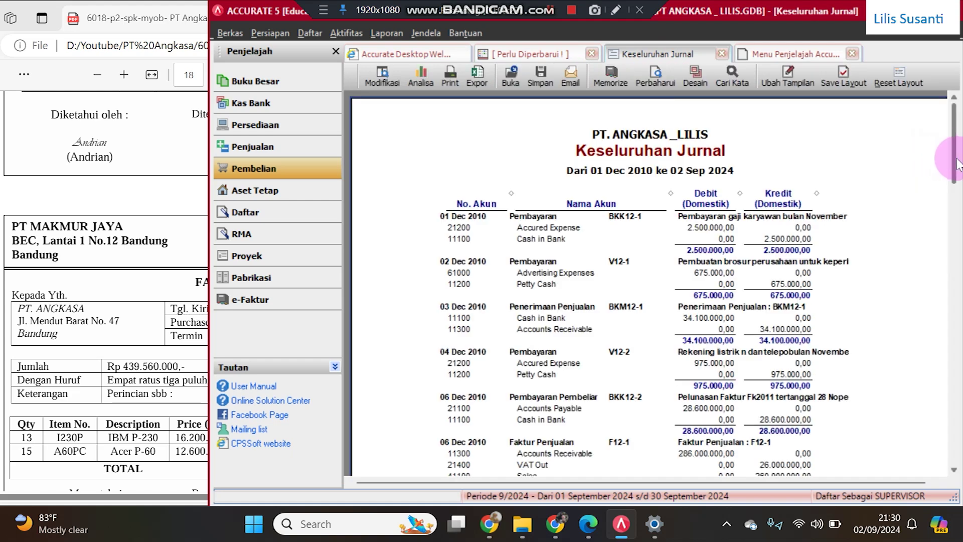
pyautogui.moveTo(956, 168); pyautogui.dragTo(953, 397)
pyautogui.moveTo(108, 366); pyautogui.dragTo(82, 380)
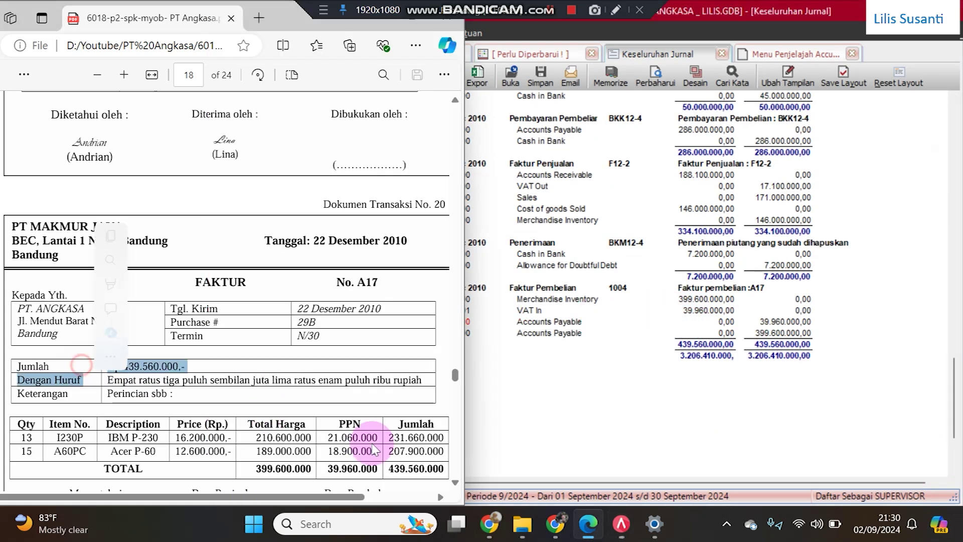
pyautogui.click(672, 408)
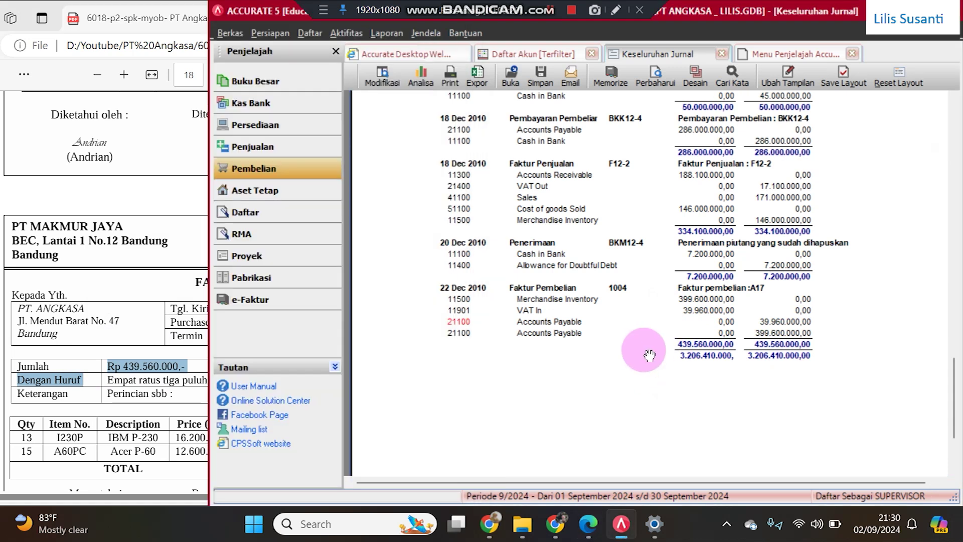
# Narrow the Accurate window so more of the PDF shows beside it, and view invoice A17 alongside the journal report.
pyautogui.moveTo(210, 187); pyautogui.dragTo(342, 189)
pyautogui.click(133, 242)
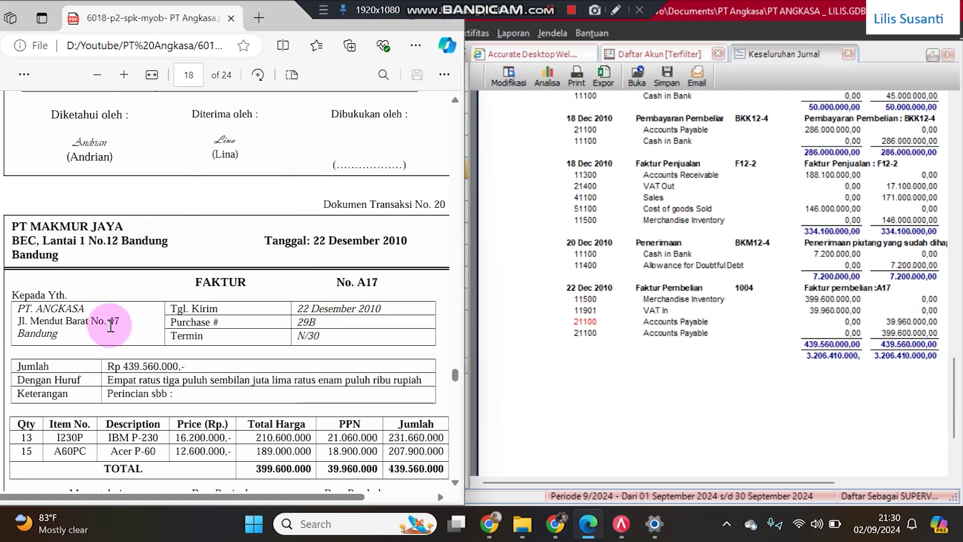
pyautogui.click(592, 427)
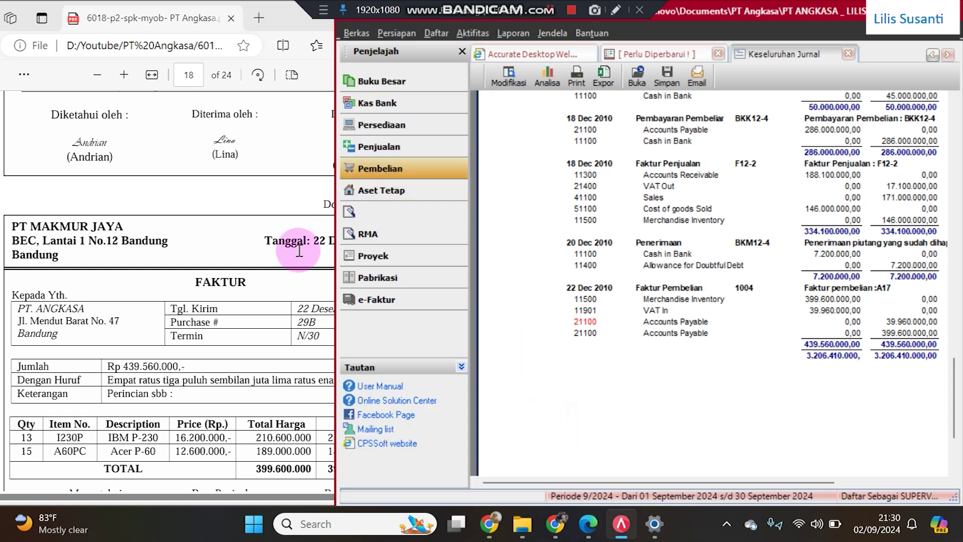
pyautogui.click(199, 327)
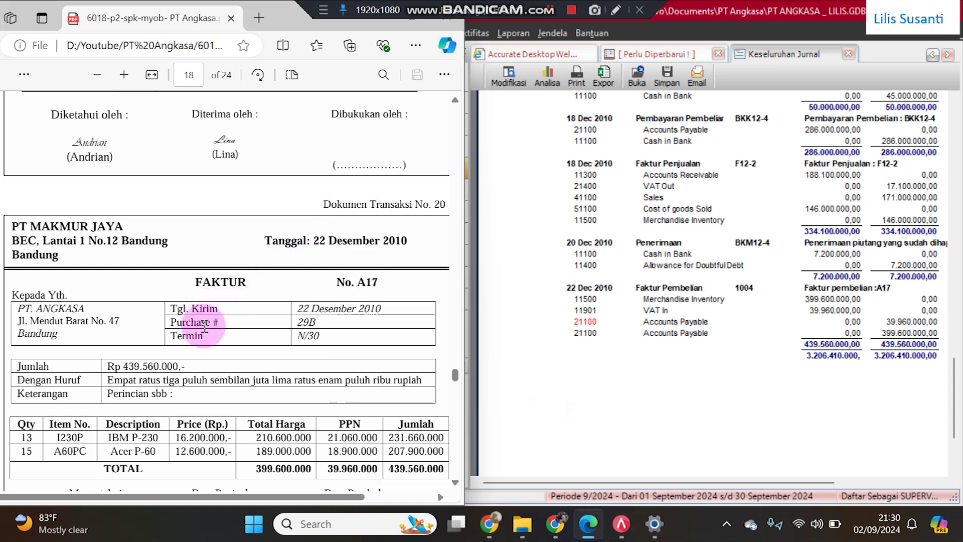